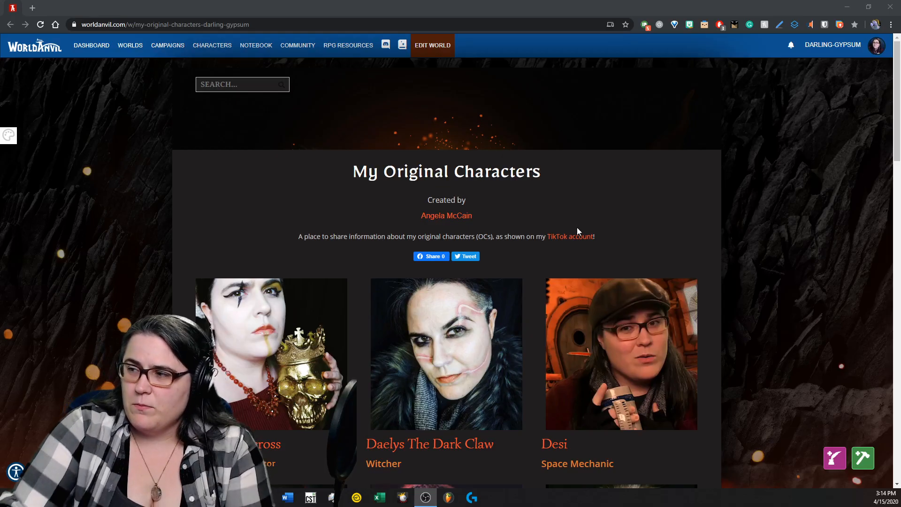
Look through the character gallery on the My Original Characters homepage, from Agda Deercross down to Verdalliance
scroll(649, 214, "down", 1)
scroll(718, 201, "down", 2)
scroll(727, 203, "up", 1)
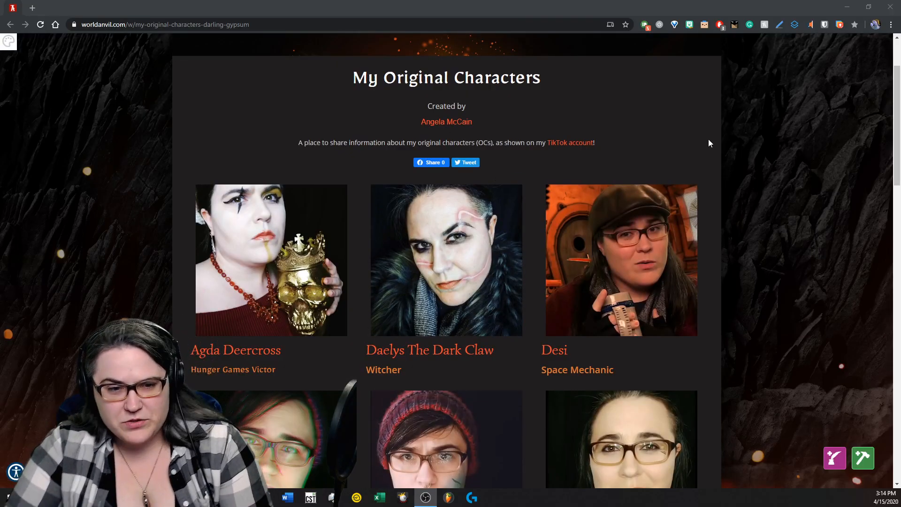
scroll(709, 141, "down", 3)
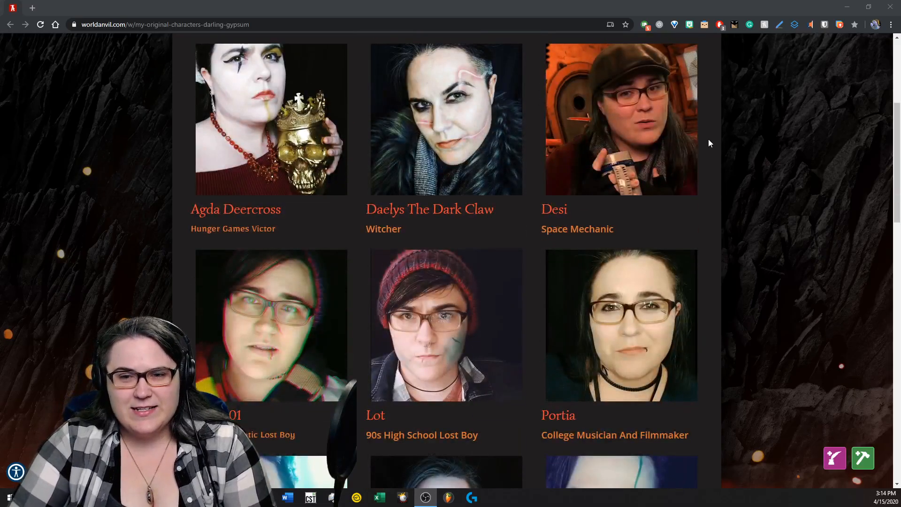
scroll(708, 140, "down", 3)
scroll(709, 143, "down", 2)
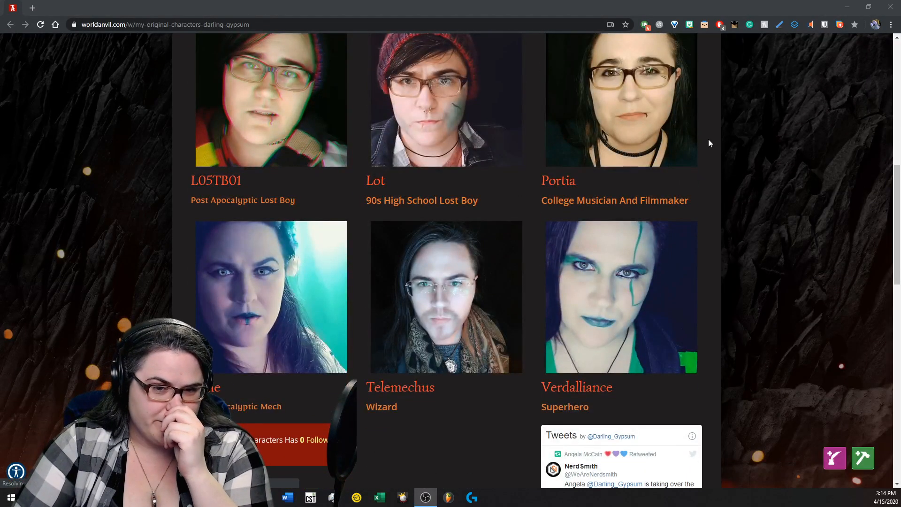
scroll(708, 138, "up", 6)
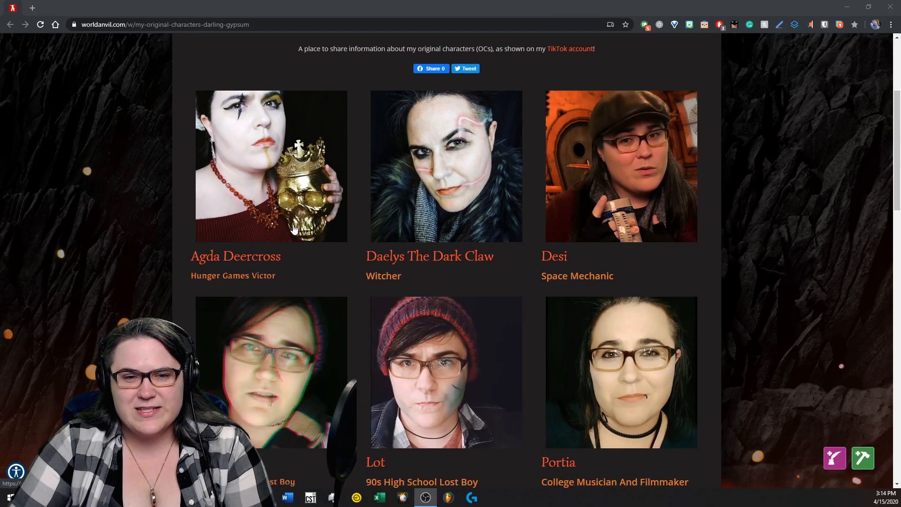
left_click(491, 215)
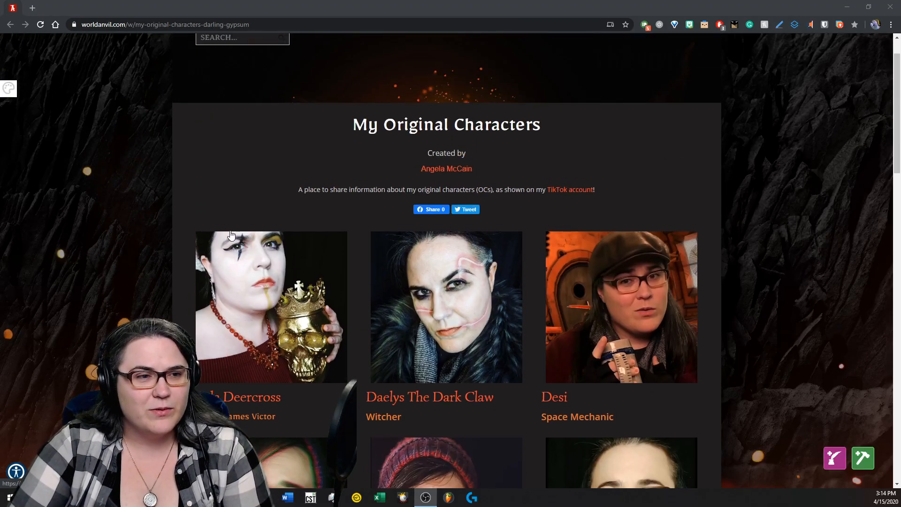
scroll(266, 151, "down", 2)
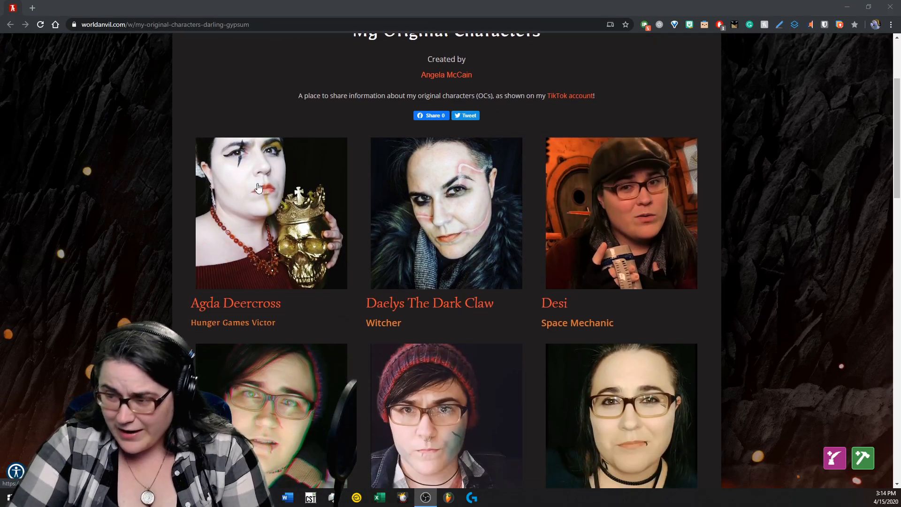
left_click(252, 220)
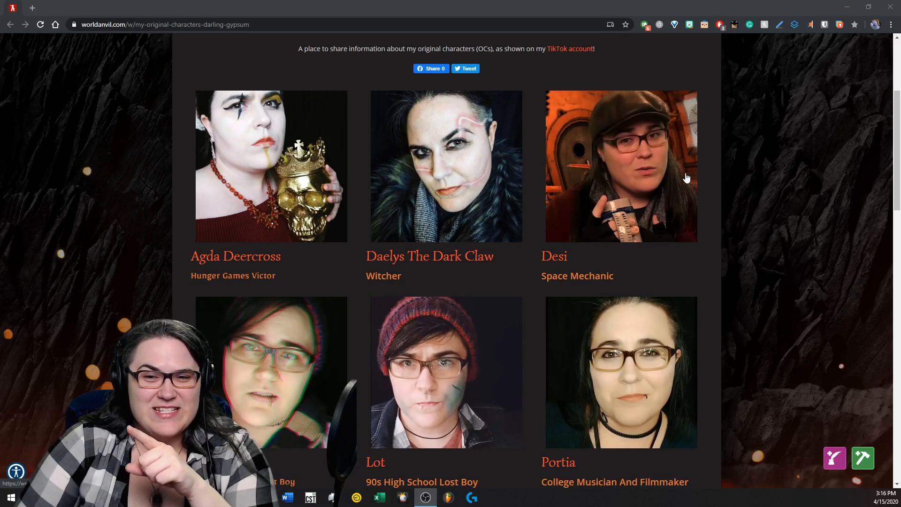
scroll(732, 166, "down", 5)
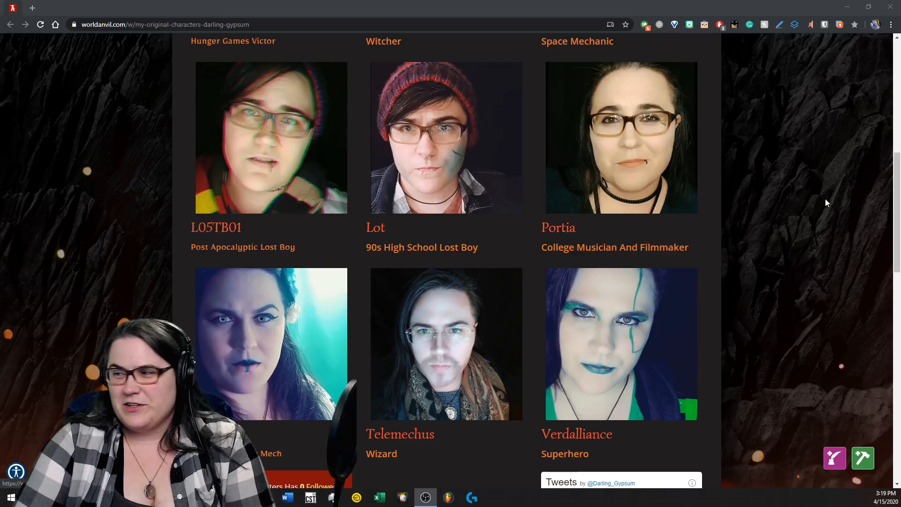
scroll(720, 220, "down", 2)
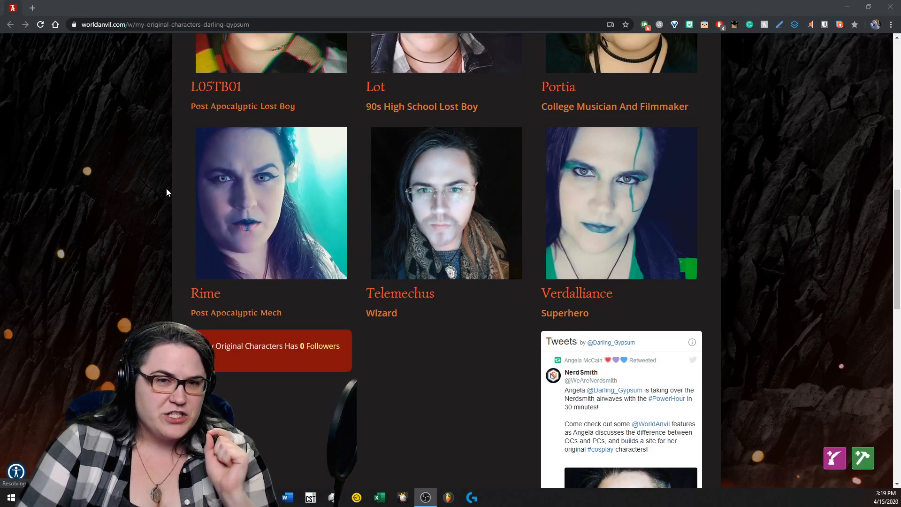
scroll(166, 191, "up", 2)
scroll(174, 295, "down", 1)
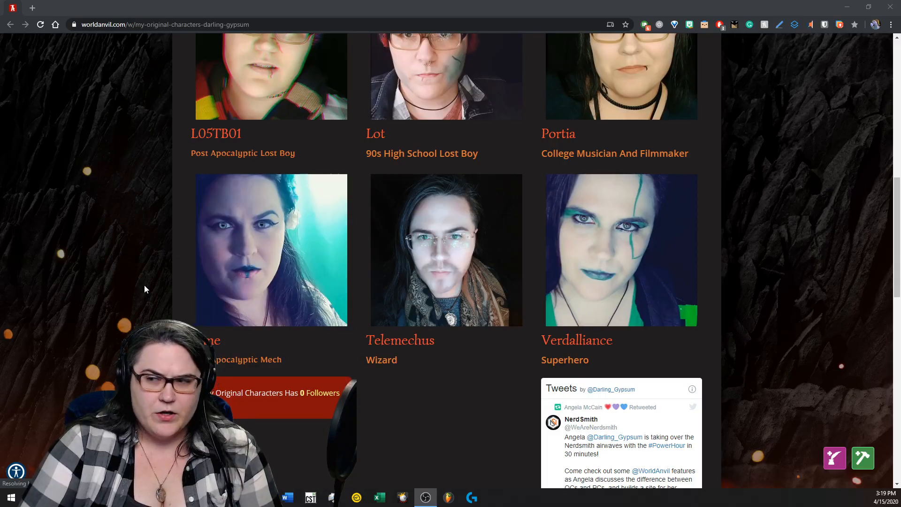
scroll(145, 285, "down", 2)
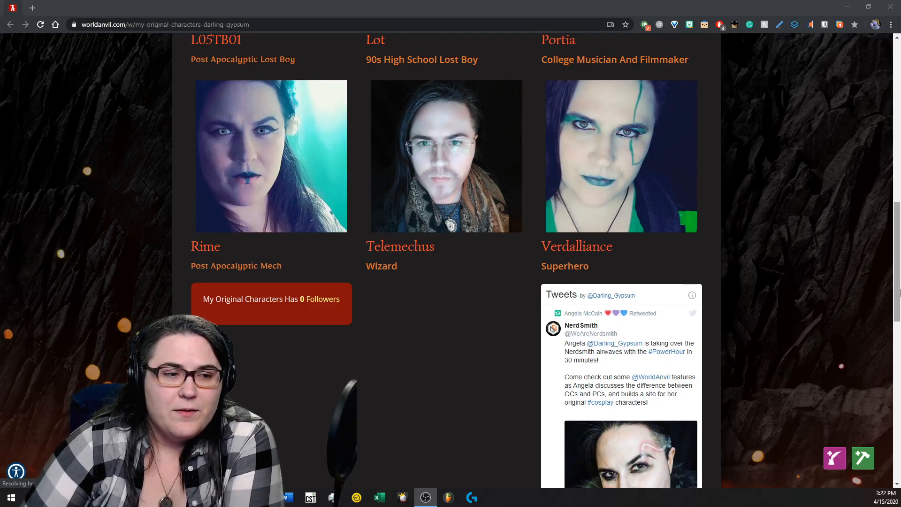
scroll(832, 395, "up", 13)
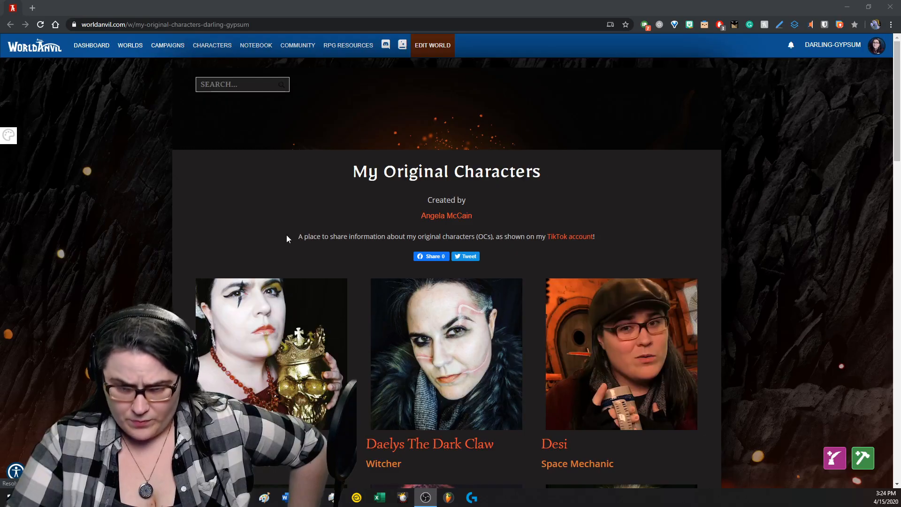
Open the Agda Deercross article from the homepage gallery and look over the whole published page
scroll(286, 237, "down", 2)
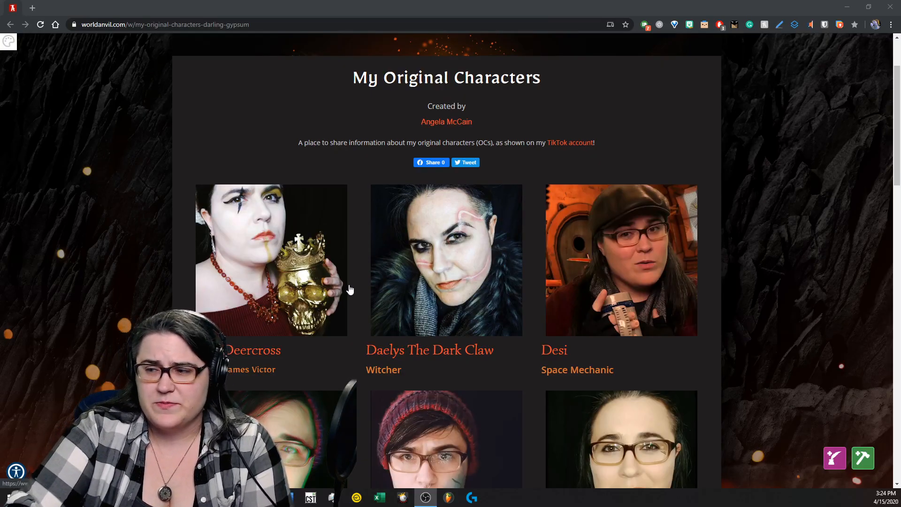
scroll(350, 289, "down", 2)
left_click(300, 199)
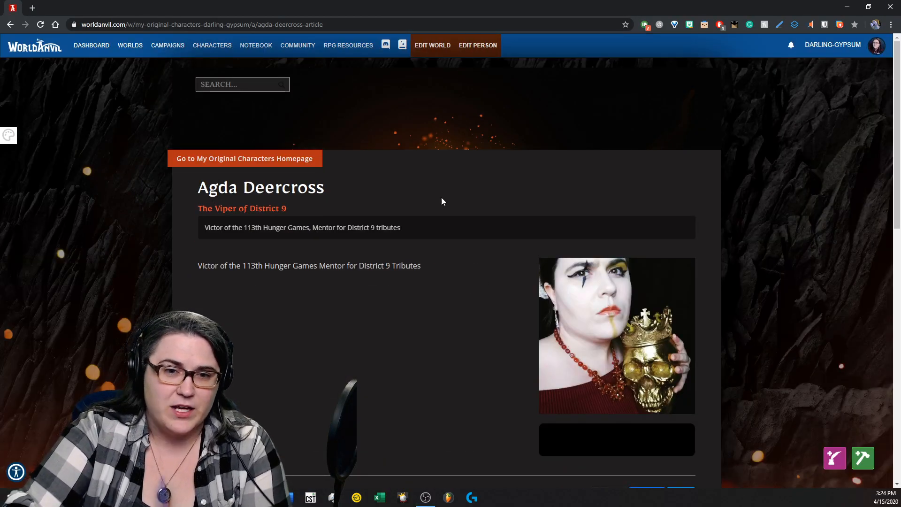
scroll(549, 344, "down", 4)
scroll(502, 335, "up", 4)
scroll(443, 323, "down", 7)
scroll(443, 323, "up", 10)
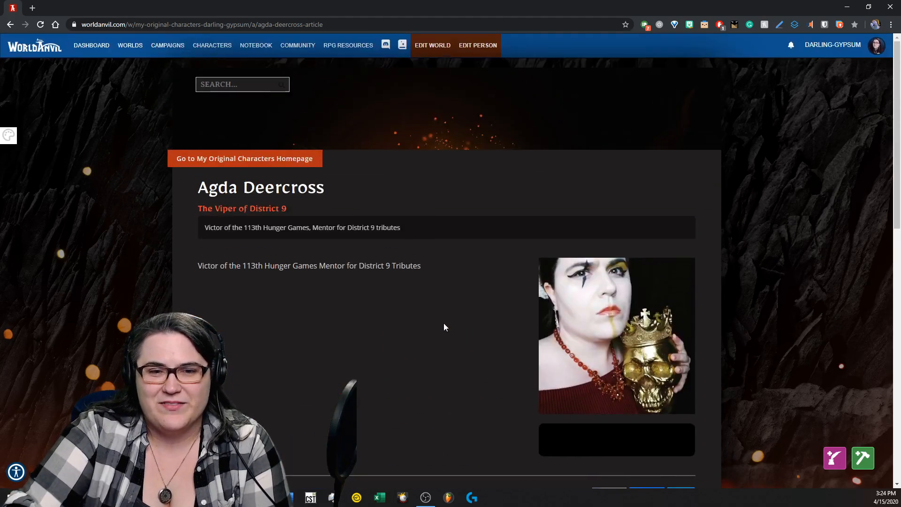
Open the Agda Deercross article for editing and clear all text from its vignette
left_click(489, 45)
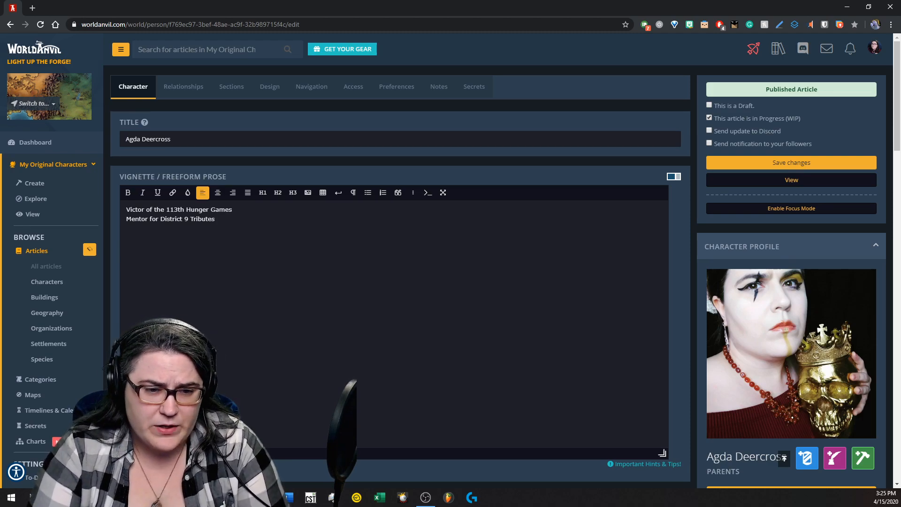
left_click(204, 247)
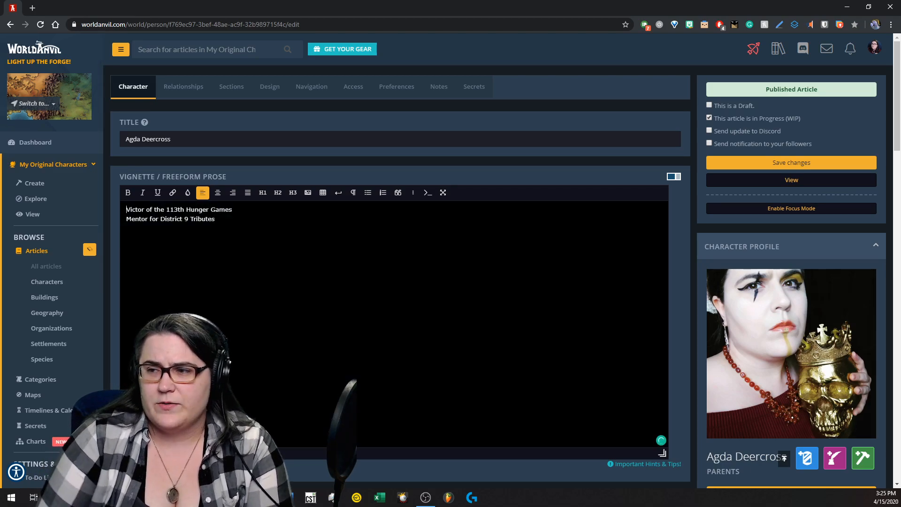
scroll(281, 255, "down", 5)
scroll(260, 365, "up", 5)
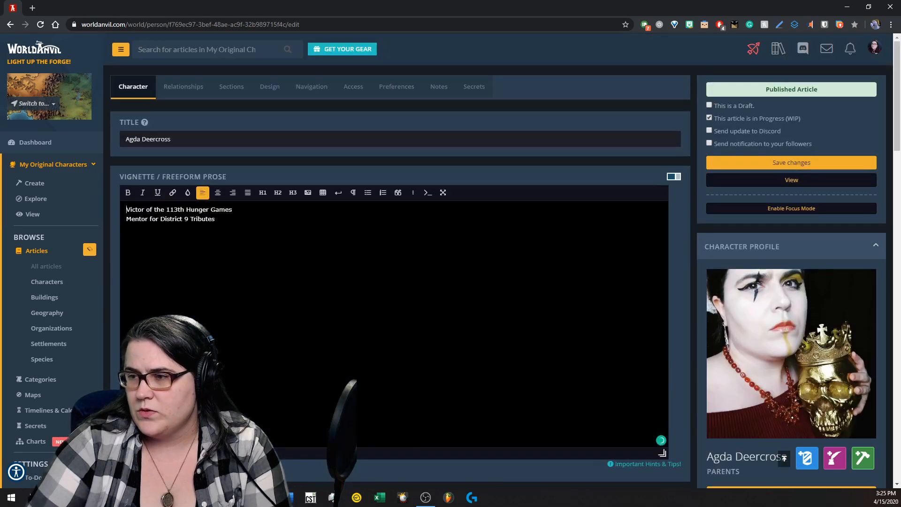
key("ctrl+a")
key("BackSpace")
Copy the line "Victor of the 113th Hunger Games, Mentor for District 9 tributes" from the field further down the form into the vignette
scroll(436, 191, "down", 7)
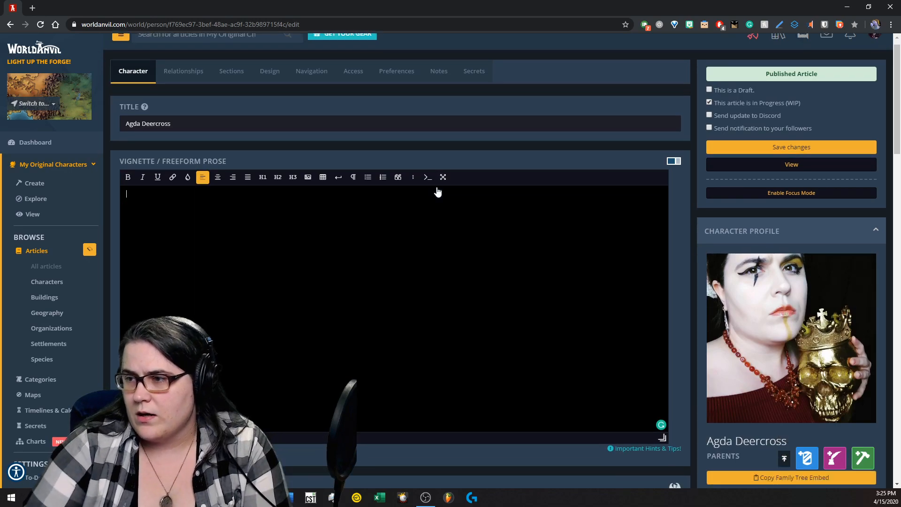
left_click(216, 268)
key("ctrl+a")
key("ctrl+c")
scroll(216, 267, "up", 7)
left_click(216, 267)
key("ctrl+v")
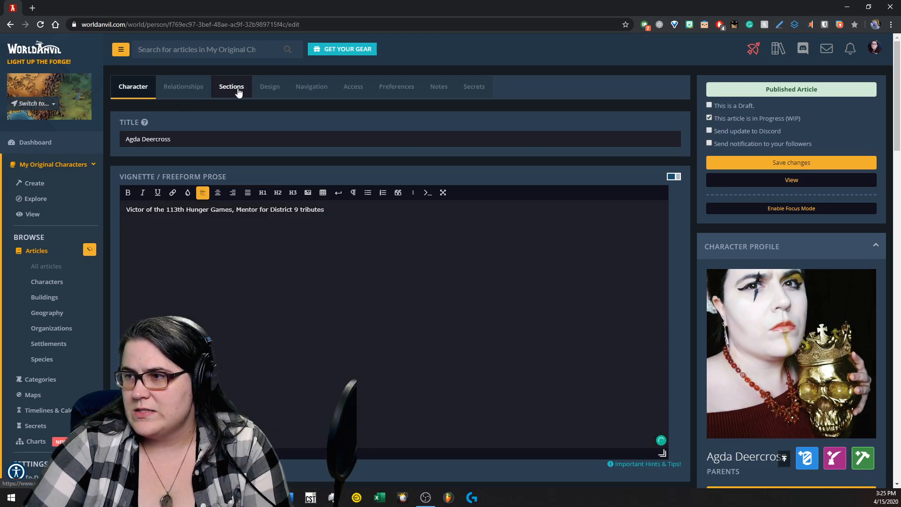
Examine the article's sidebar section fields and its design settings, including the excerpt and subheading fields
left_click(235, 90)
scroll(240, 207, "down", 5)
scroll(239, 209, "down", 10)
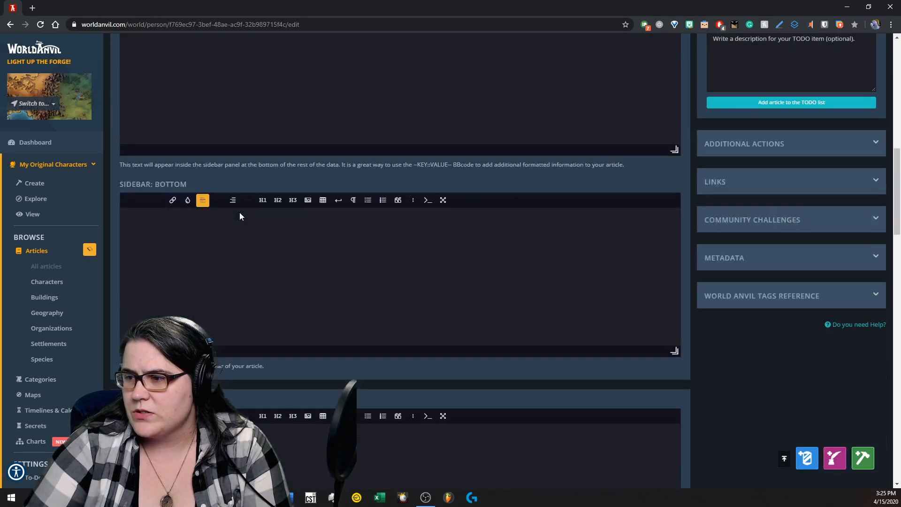
scroll(241, 216, "up", 15)
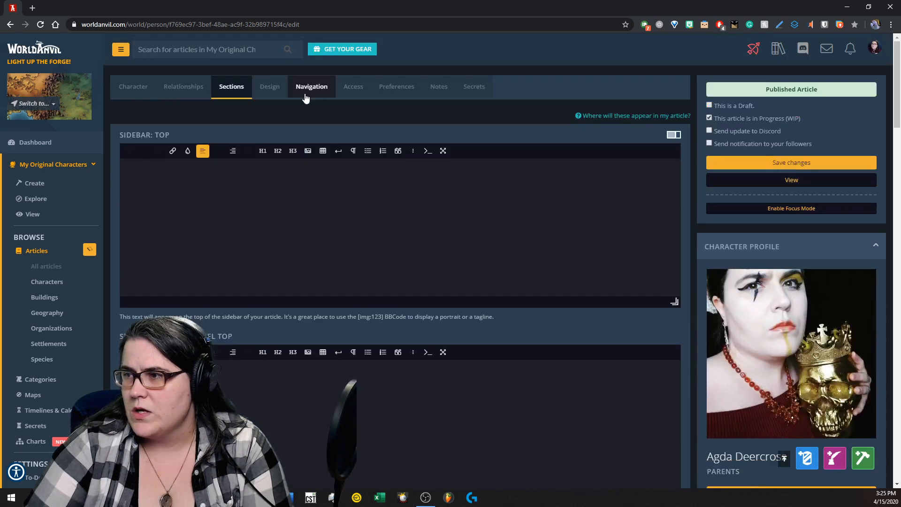
left_click(271, 87)
scroll(224, 200, "down", 5)
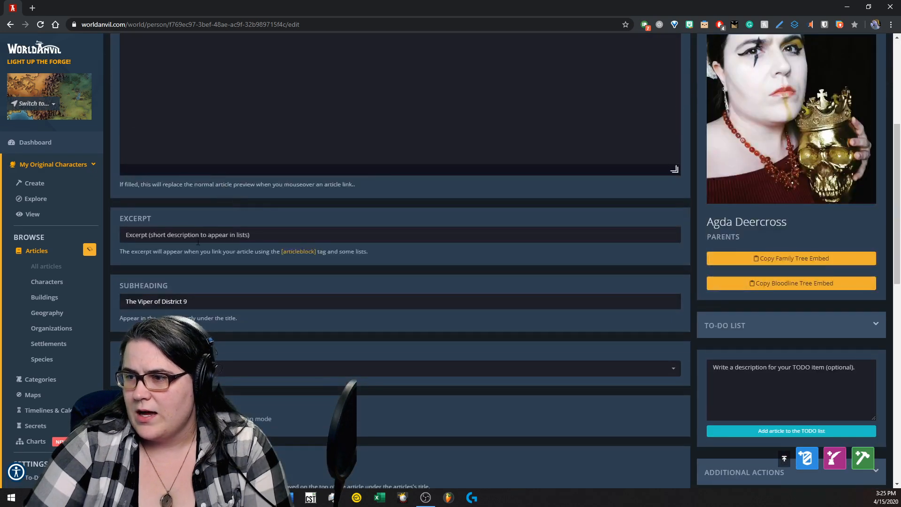
left_click(213, 305)
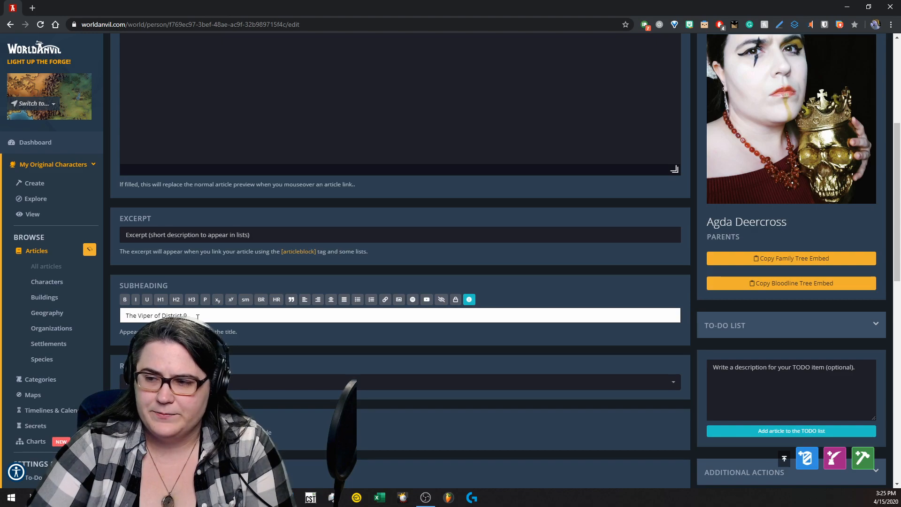
triple_click(194, 313)
left_click(194, 313)
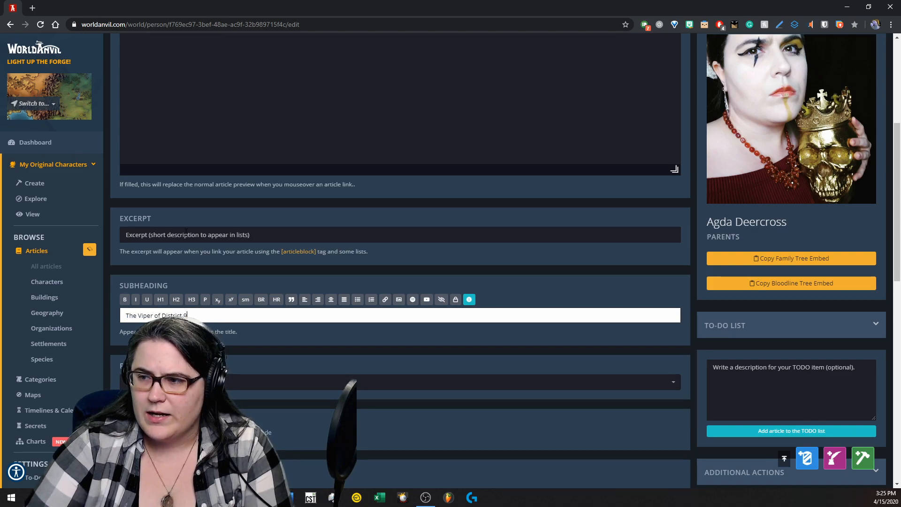
left_click(187, 233)
scroll(187, 233, "up", 5)
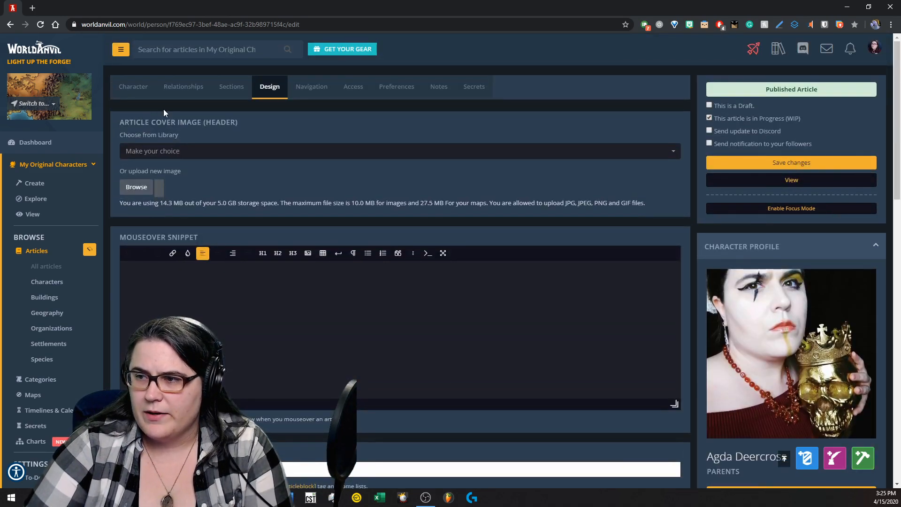
Add "Tags to find Agda's videos:" to the vignette after a blank line, followed by "#125thHG #HungerGames #AgdaHG" on the next line
left_click(139, 92)
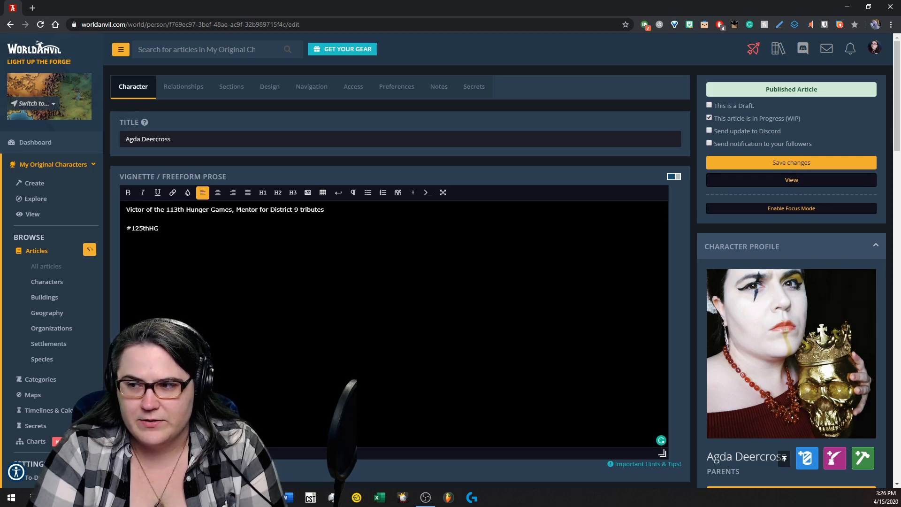
type("HungerGames #AgdaHG")
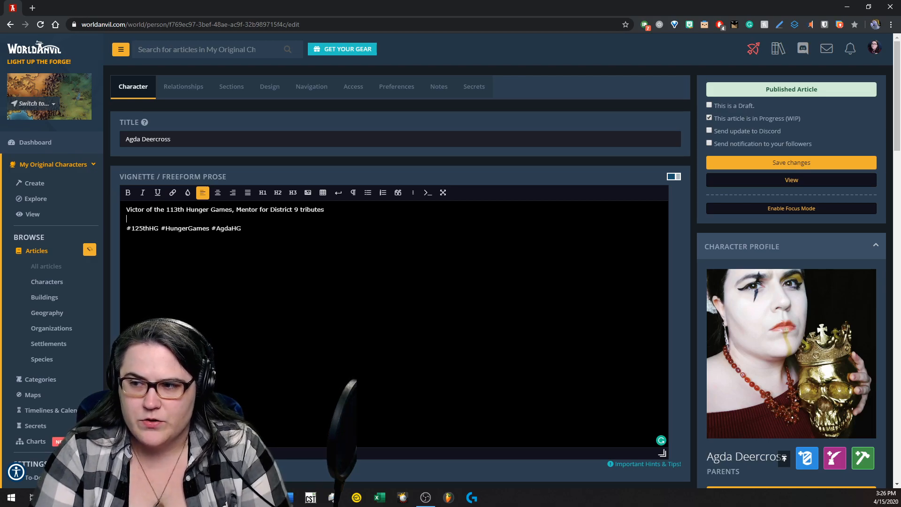
key("Return")
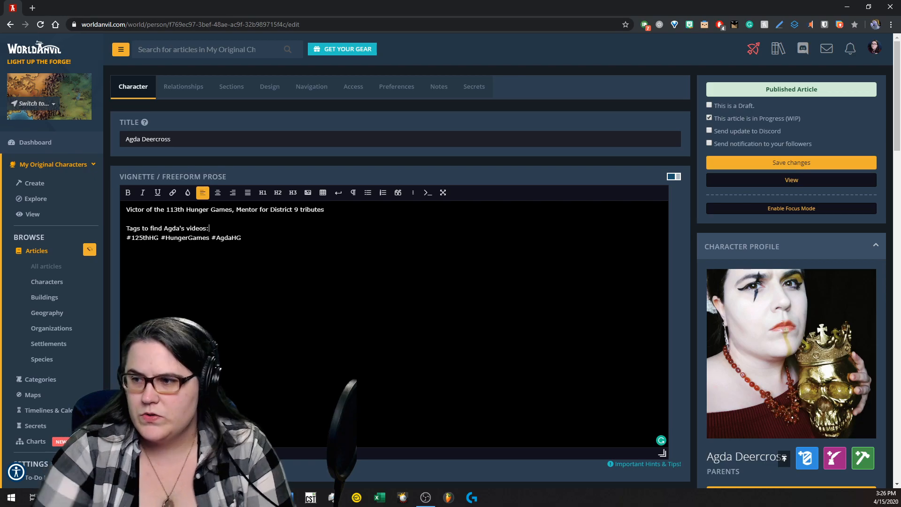
Reorder the hashtags in the vignette to read "#AgdaHG #125thHG #HungerGames"
left_click_drag(210, 237, 160, 238)
key("BackSpace")
key("ctrl+z")
key("ctrl+shift+Right")
key("Delete")
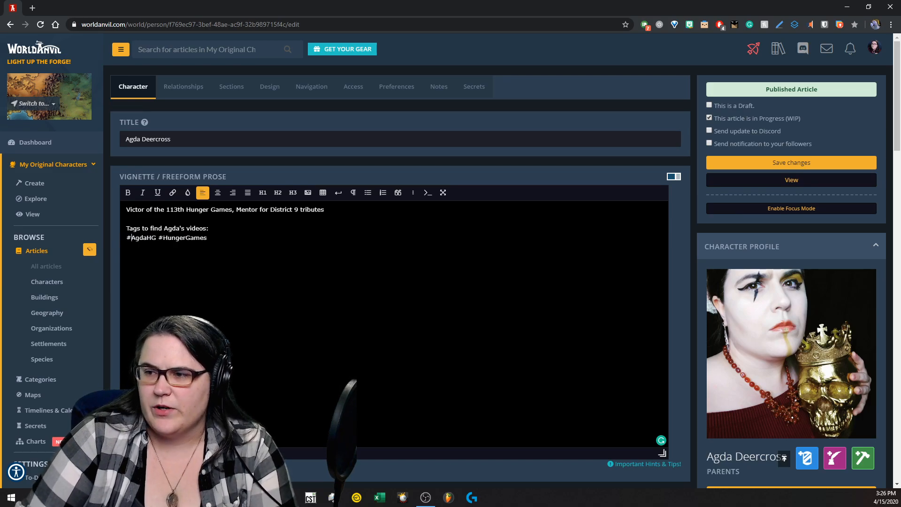
type("#125thHG")
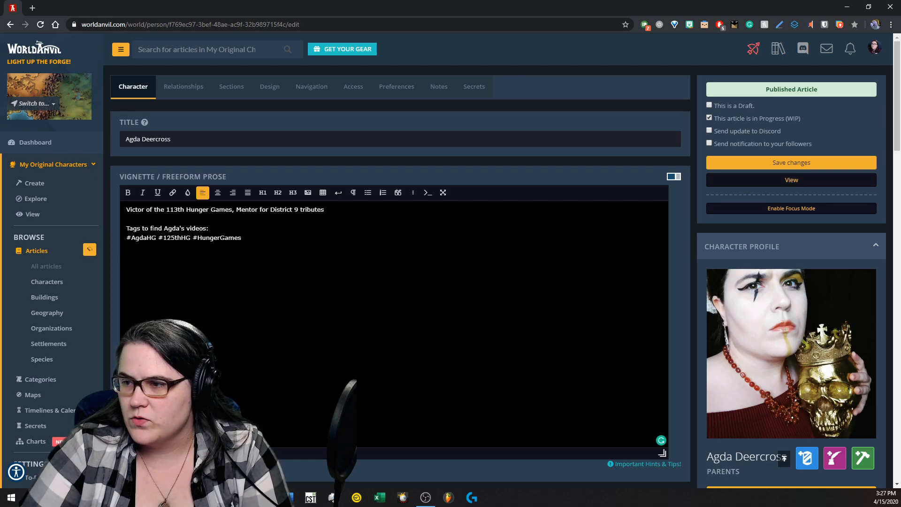
Format "Tags to find Agda's videos:" as a level 2 heading and remove the blank line above the hashtags
triple_click(154, 229)
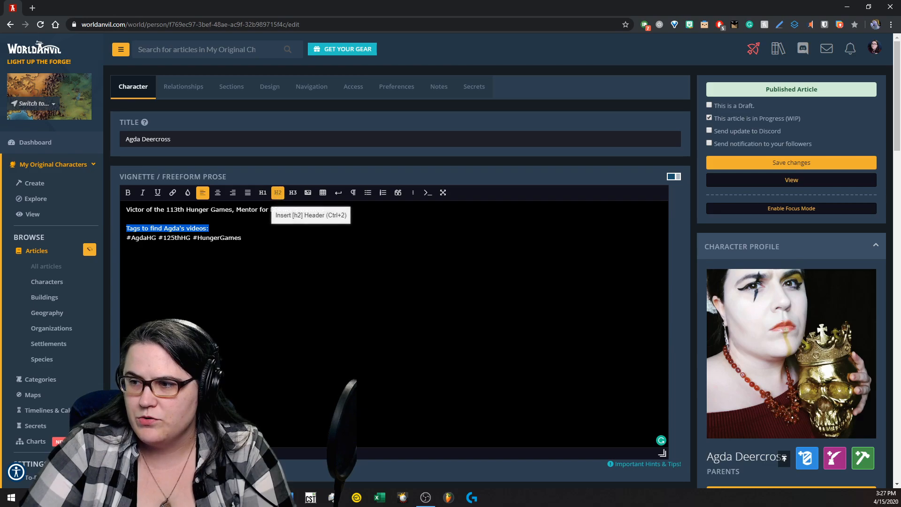
left_click(263, 193)
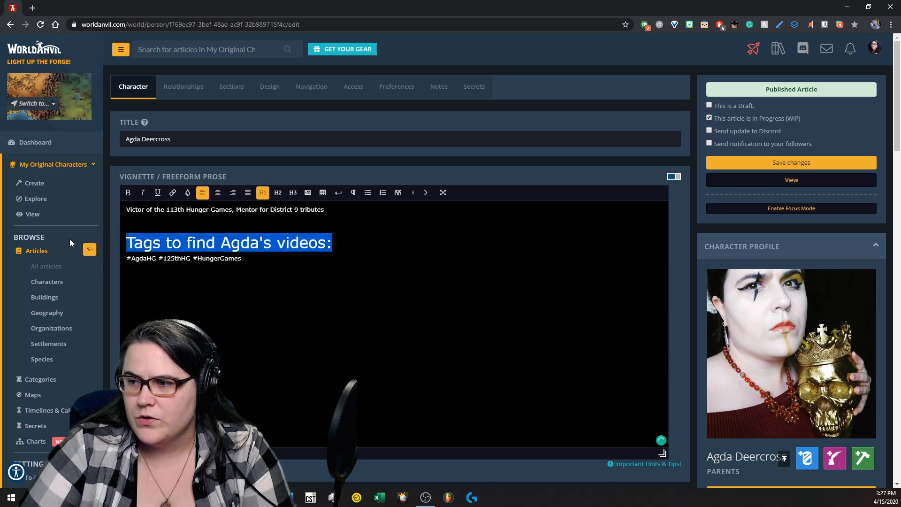
left_click(280, 194)
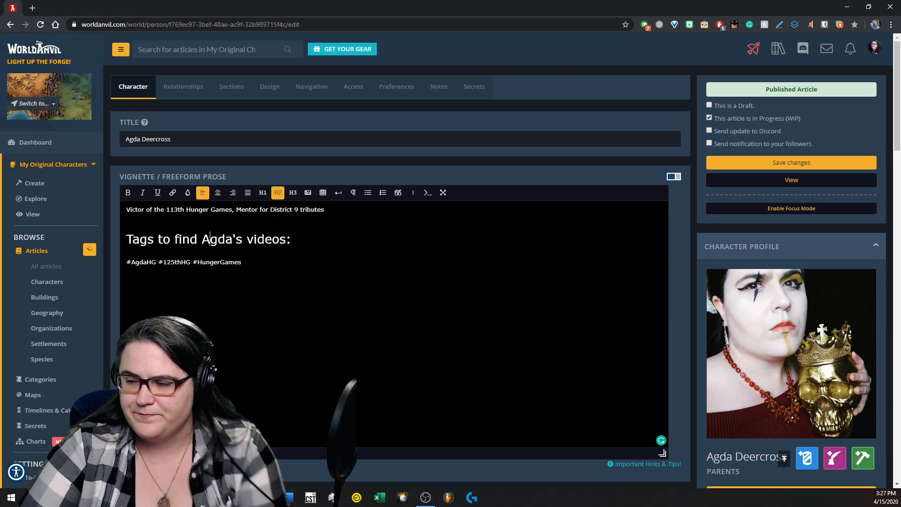
key("Delete")
key("End")
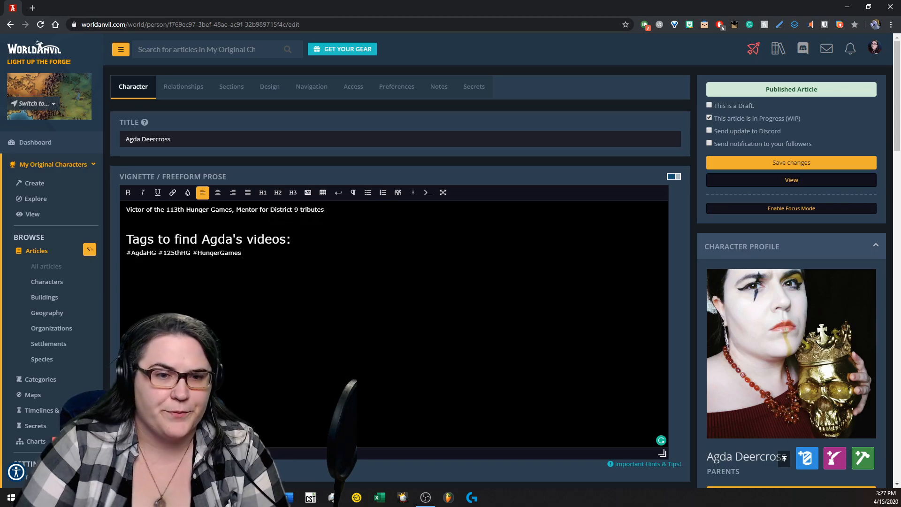
Add the line "The Viper of District 9" to the vignette above the tags heading, set off by blank lines
key("Return")
key("Return")
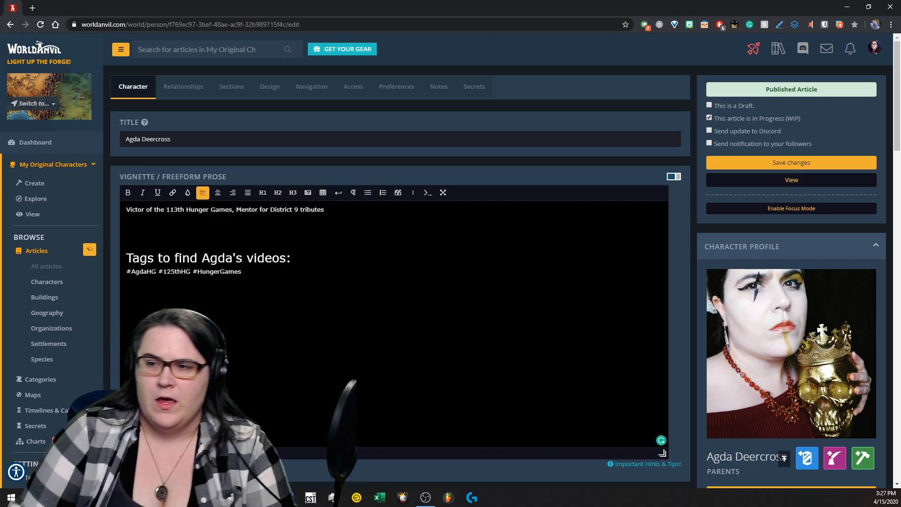
key("Return")
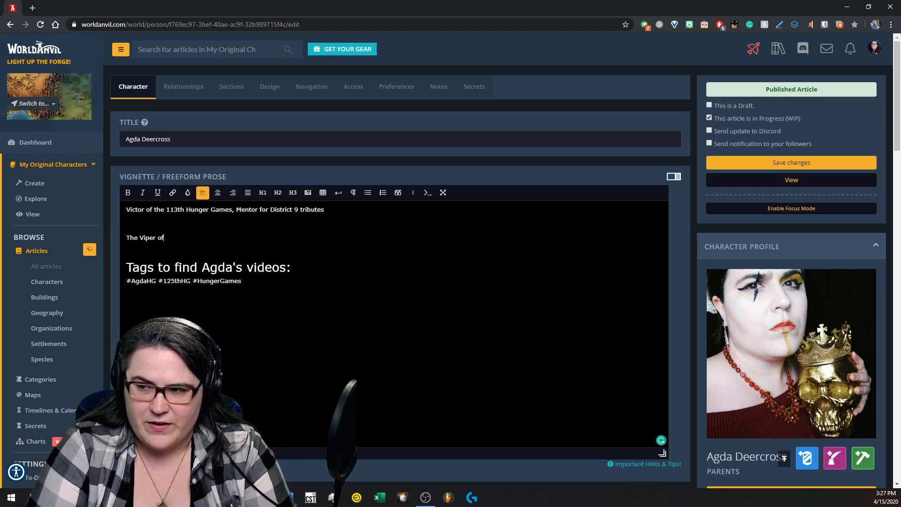
key("Return")
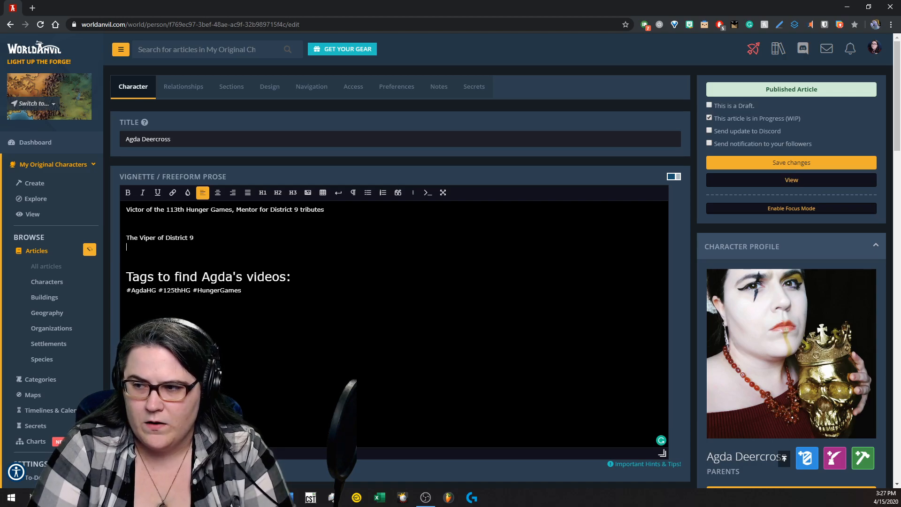
Add "District 9 grain and agriculture" directly below "The Viper of District 9" in the vignette
type("District 8")
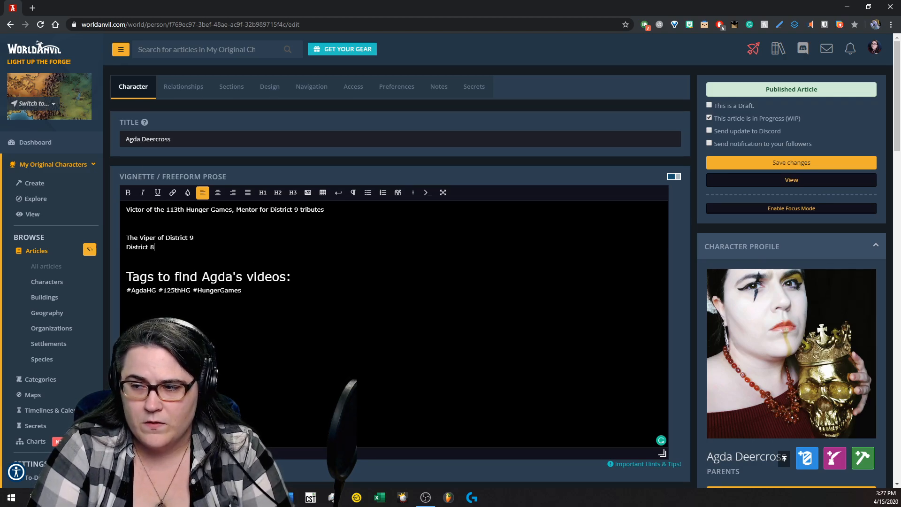
key("BackSpace")
type("9 a")
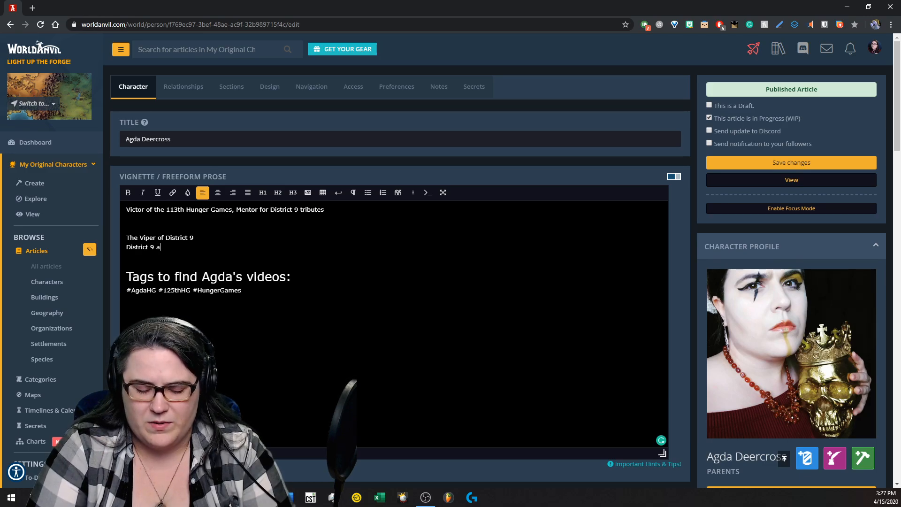
key("BackSpace")
type("graain")
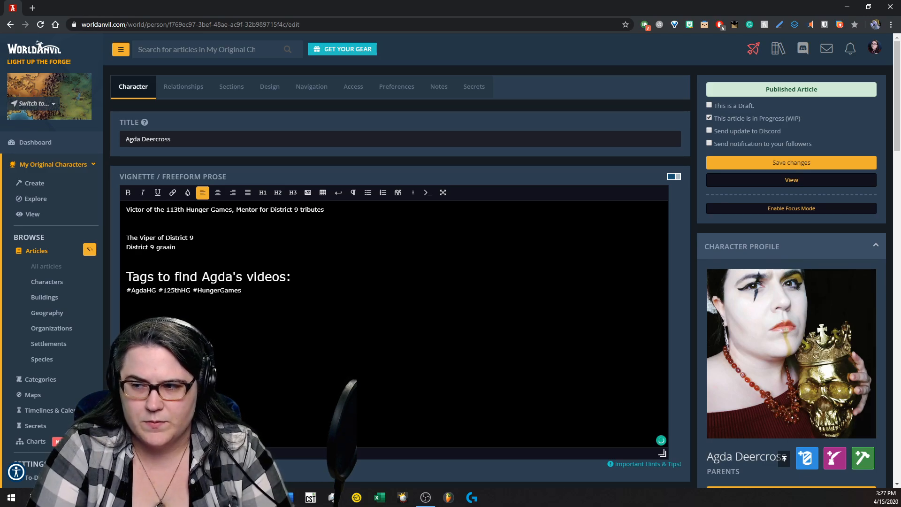
key("BackSpace")
key("BackSpace")
type("in and agriculture")
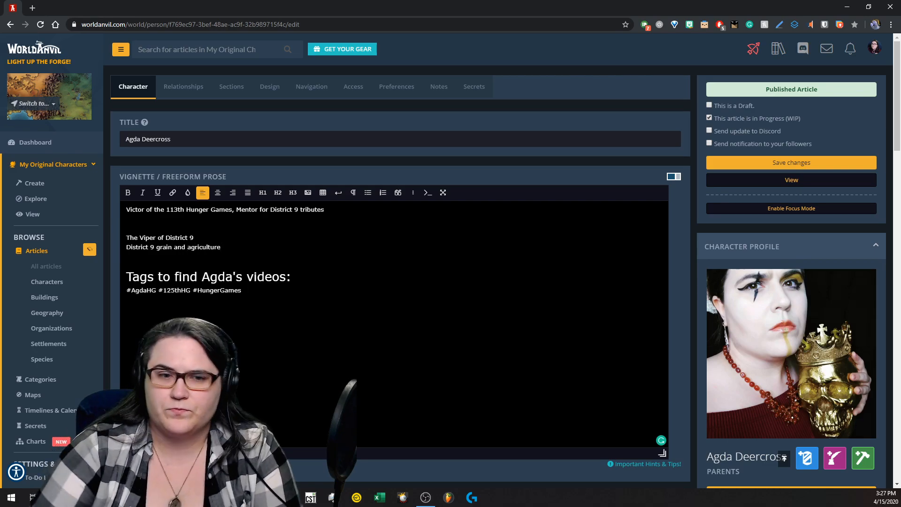
Examine the character's generic detail fields, from portrait and species through physical traits to circumstances of birth and death
scroll(240, 221, "down", 7)
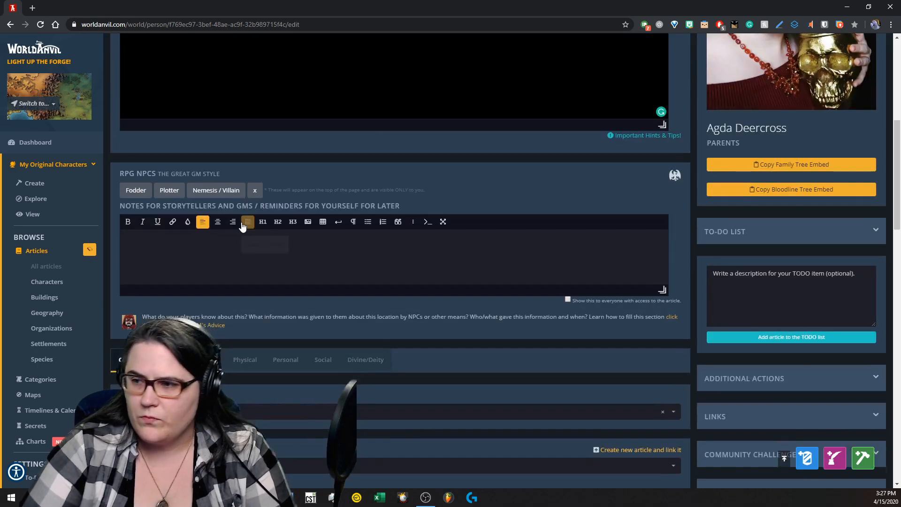
scroll(239, 226, "down", 7)
scroll(170, 137, "up", 1)
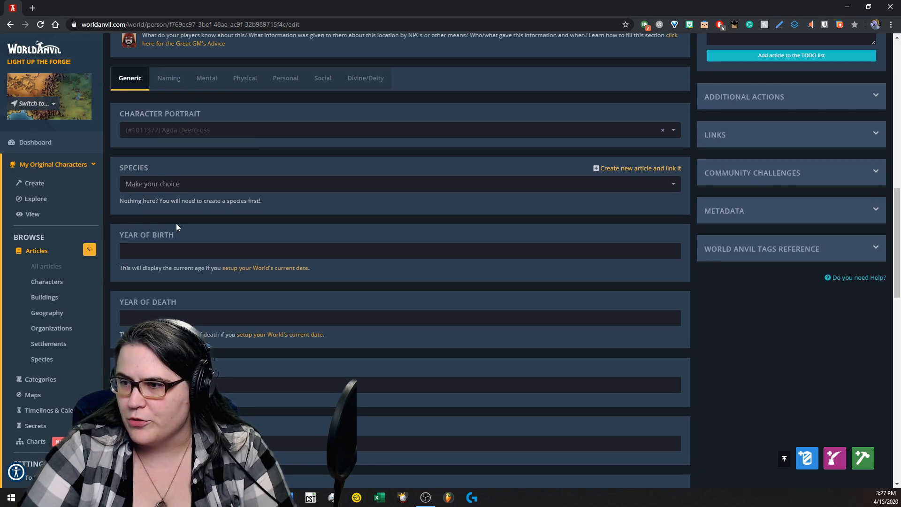
scroll(178, 246, "down", 1)
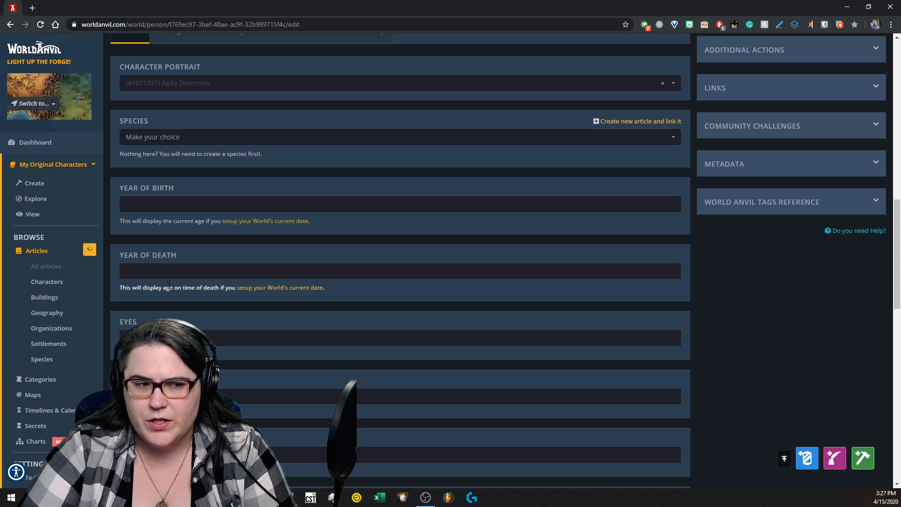
left_click(156, 339)
type("Dark blue, squin")
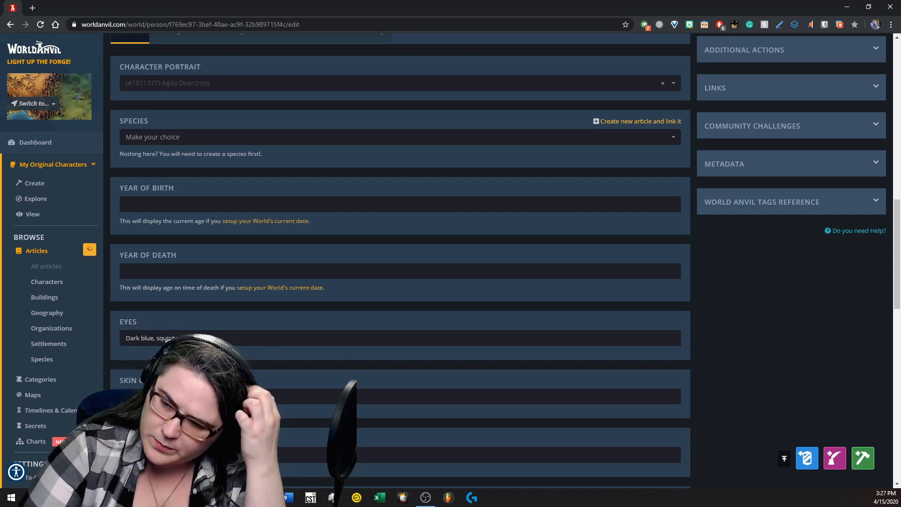
scroll(156, 338, "down", 5)
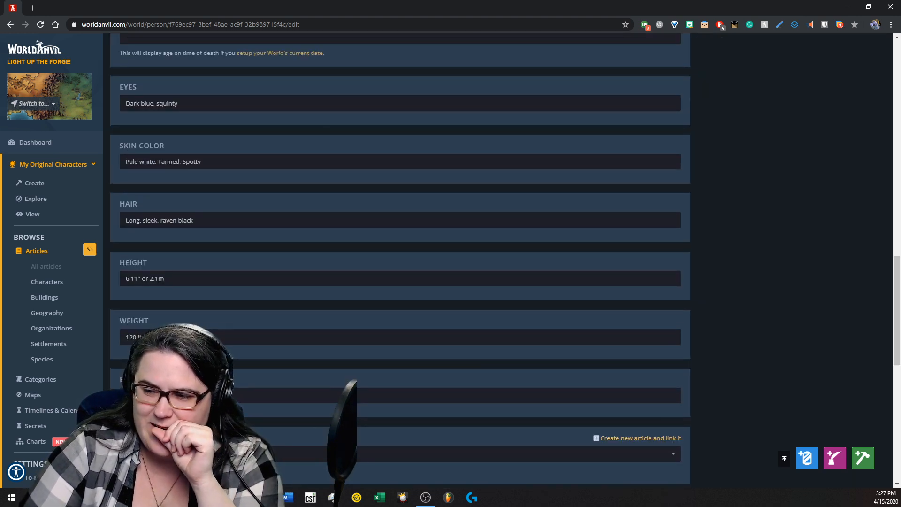
scroll(156, 338, "down", 3)
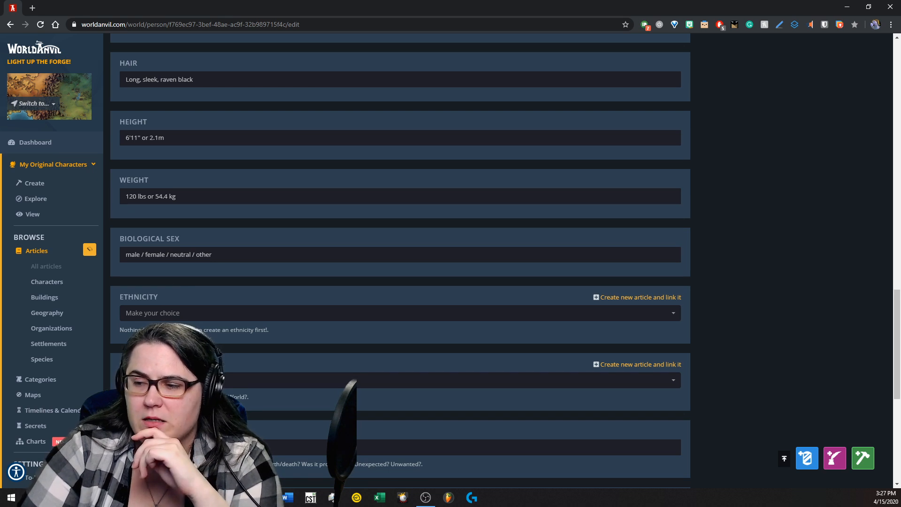
scroll(400, 263, "down", 3)
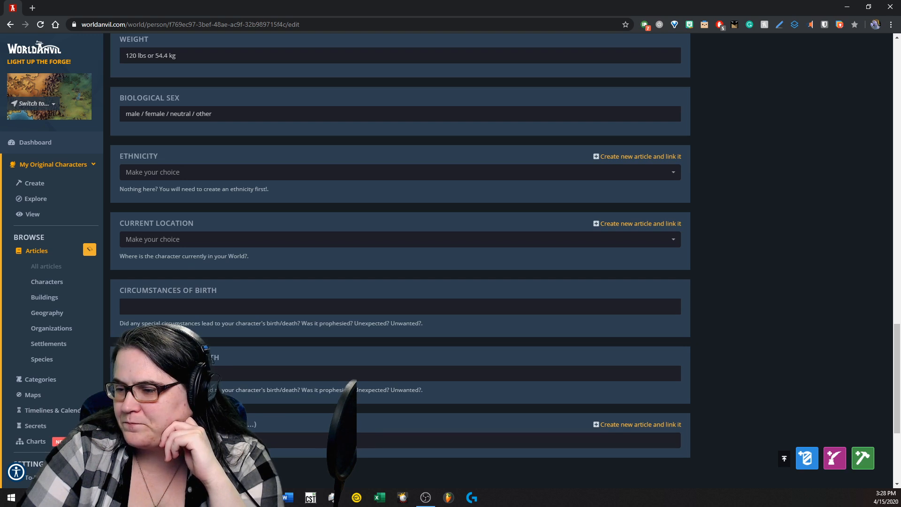
Examine the character's naming fields and the mental fields for personal history, employment, accomplishments and failures
left_click(255, 415)
scroll(258, 404, "up", 15)
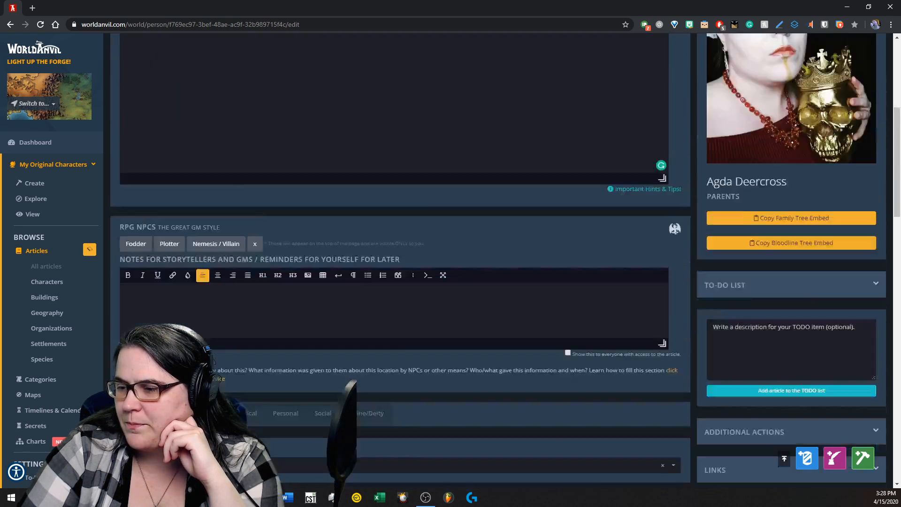
scroll(275, 323, "down", 5)
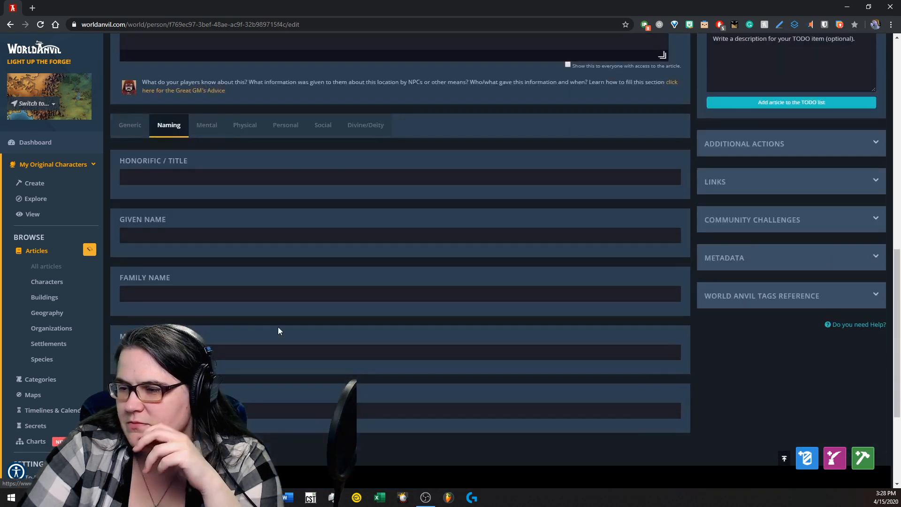
left_click(205, 126)
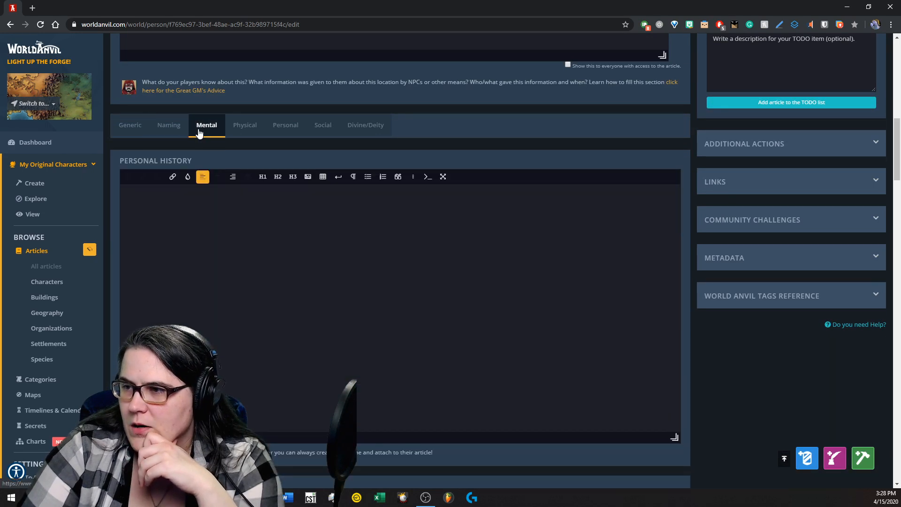
scroll(235, 167, "down", 10)
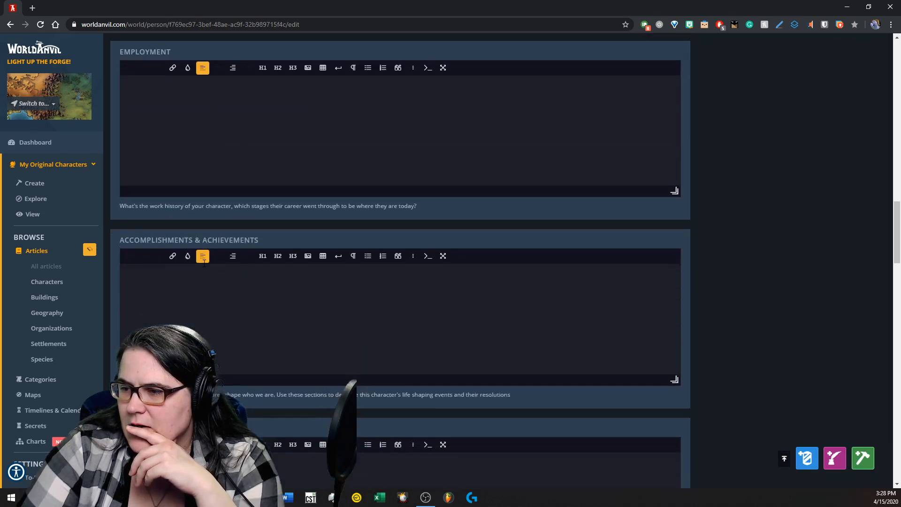
scroll(204, 263, "down", 3)
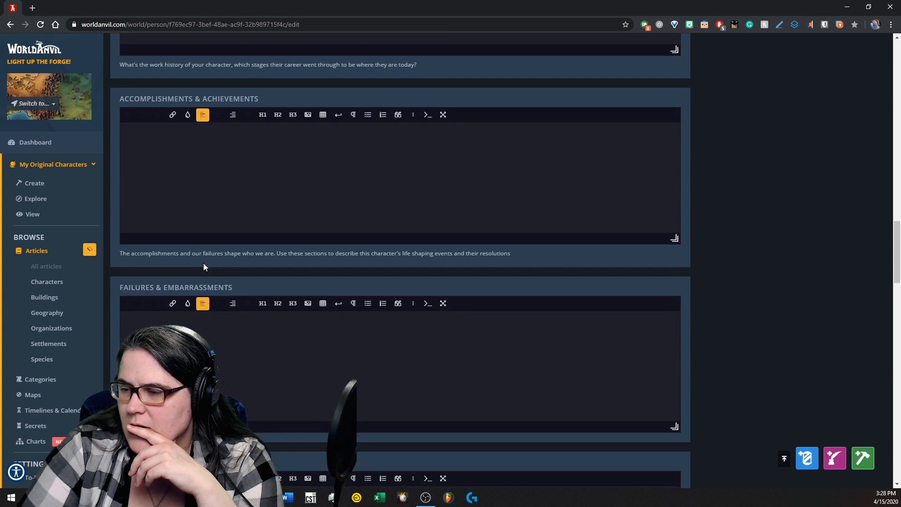
scroll(204, 262, "up", 8)
scroll(203, 262, "up", 6)
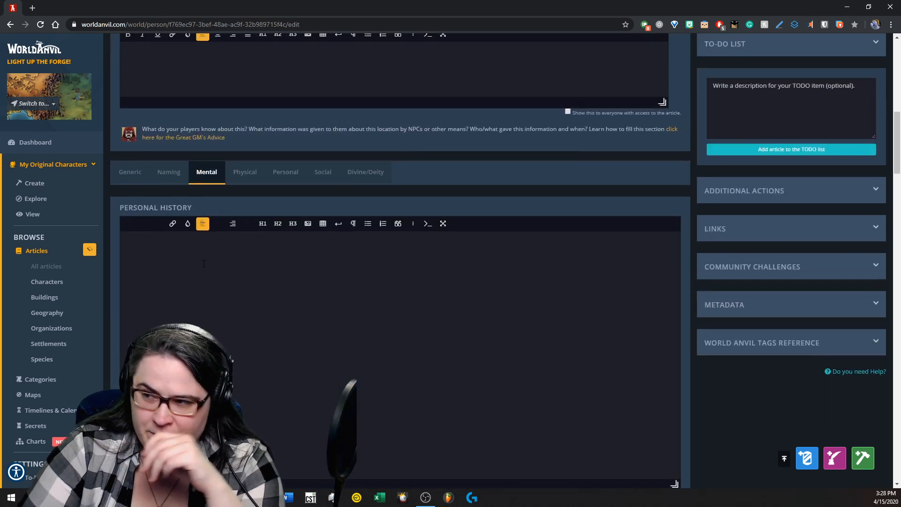
Enter "born in district 9" as the first line of the character's Personal History
left_click(203, 263)
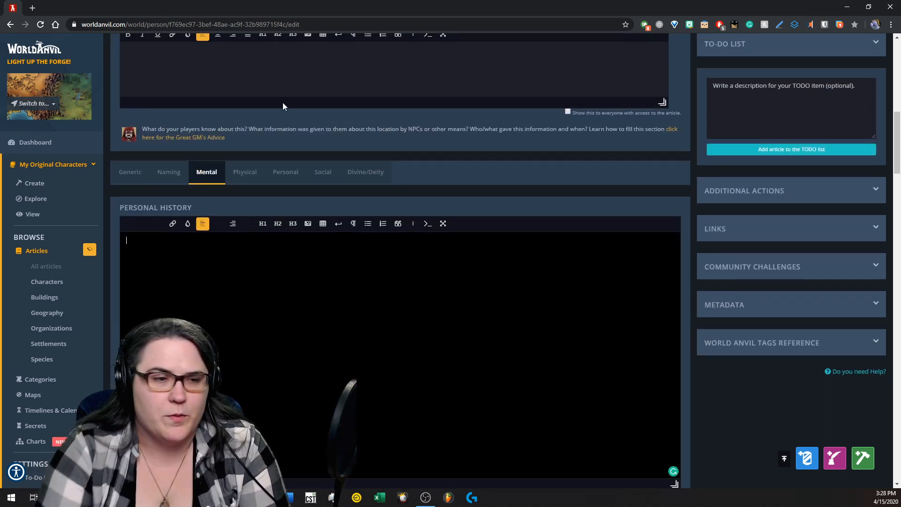
type("boi")
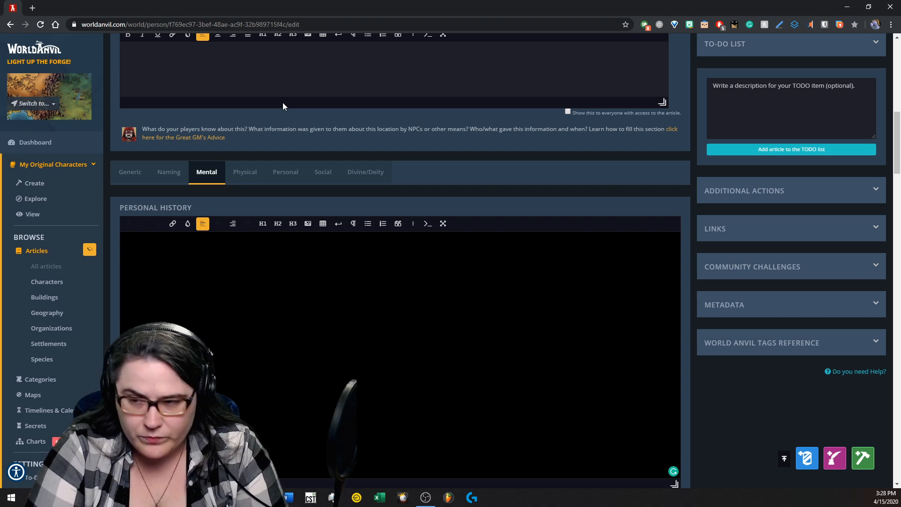
key("BackSpace")
type("rn i")
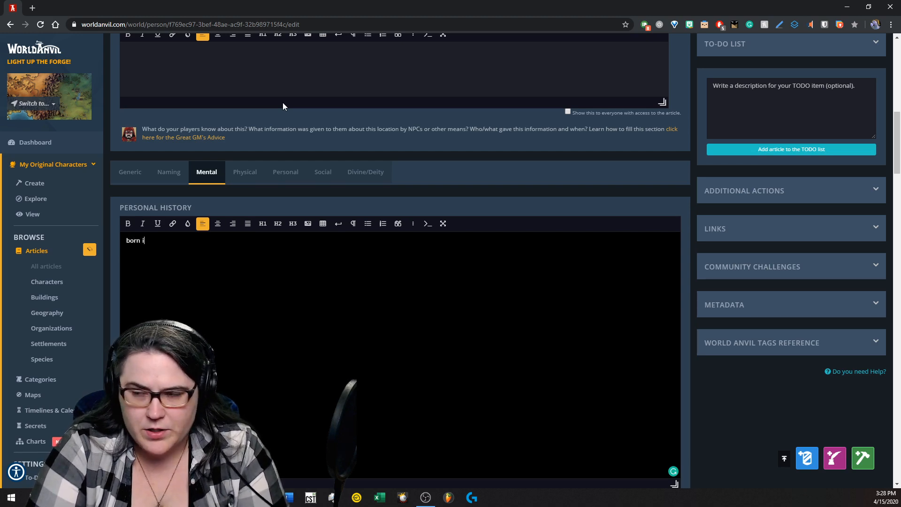
type("n district ")
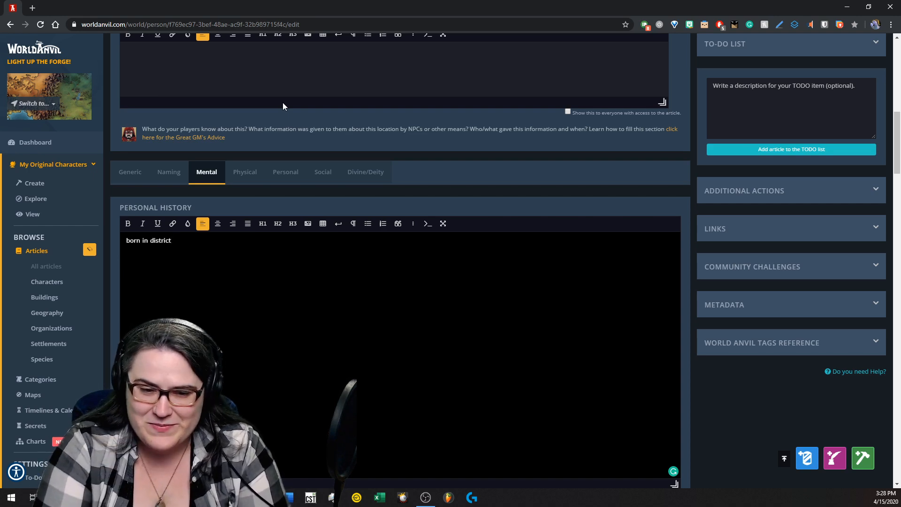
type("9")
key("Return")
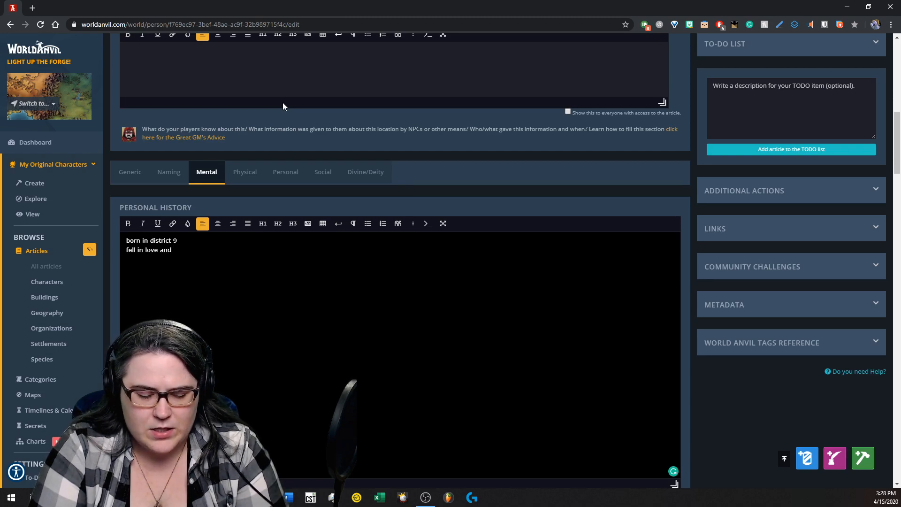
Add "fell in love with a boy named Ishmael Carver" as the second line of the Personal History
type("fell in love with a boy named")
type("Ishma")
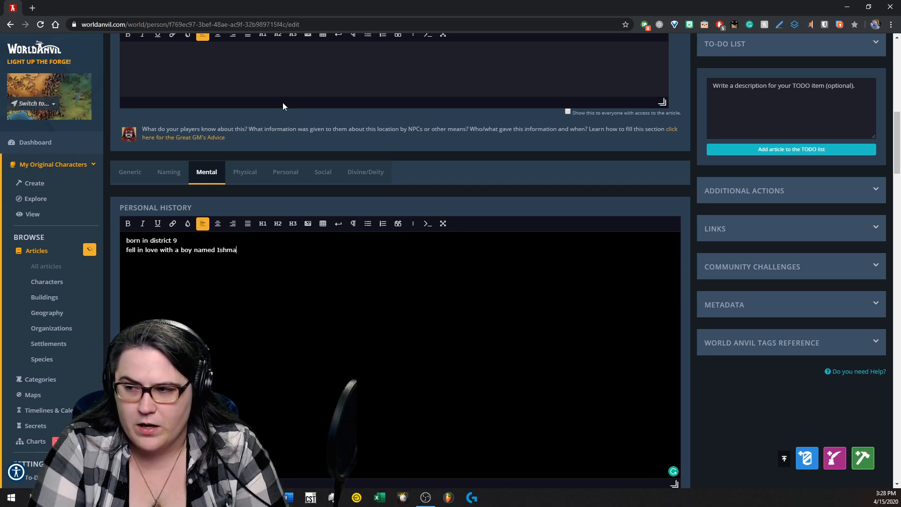
type("el Carver")
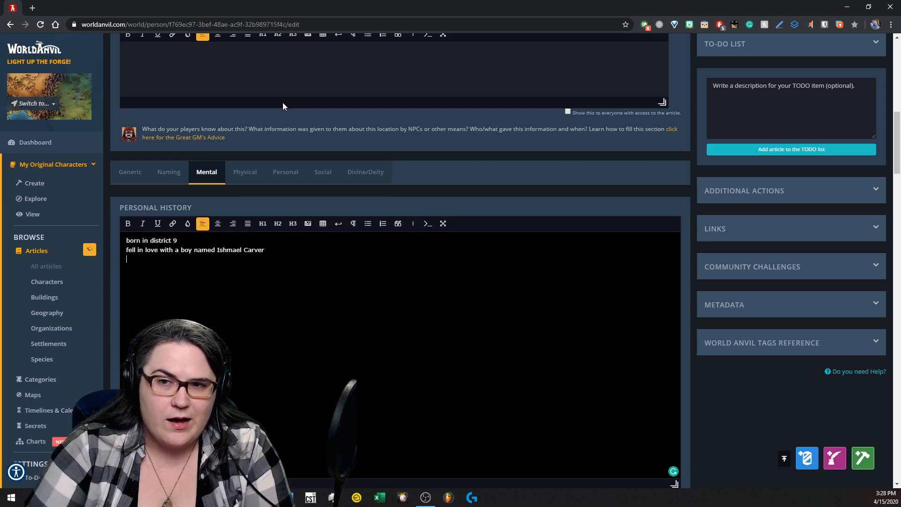
Paste the copied OC profile and backstory into the vignette below the hashtags, after a few blank lines, and review the pasted text
scroll(282, 102, "up", 10)
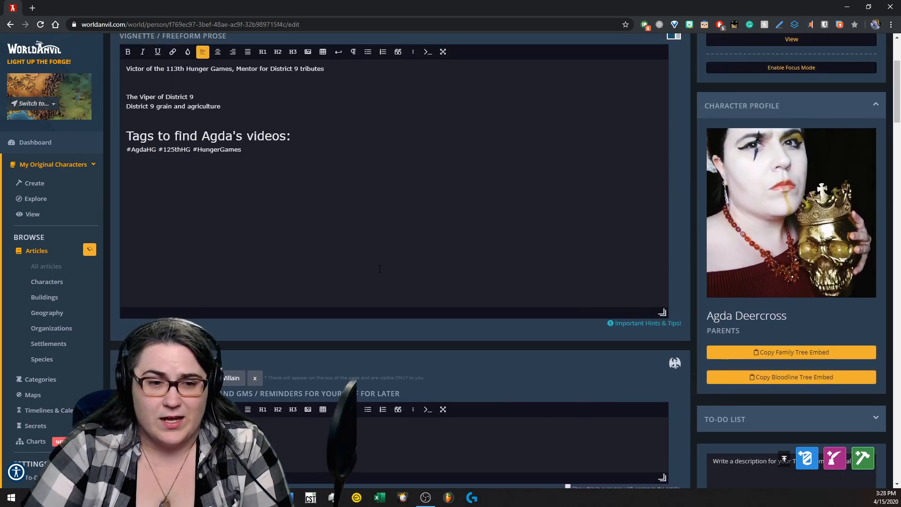
scroll(379, 269, "up", 2)
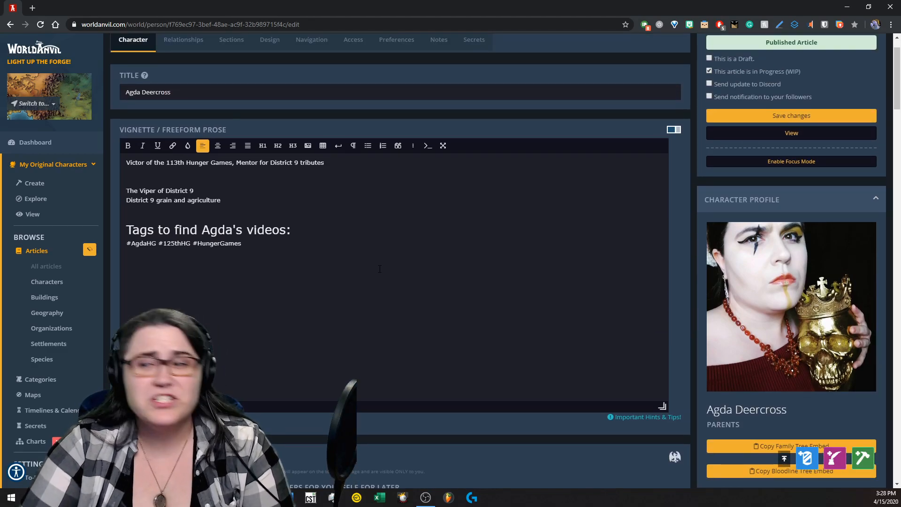
left_click(379, 268)
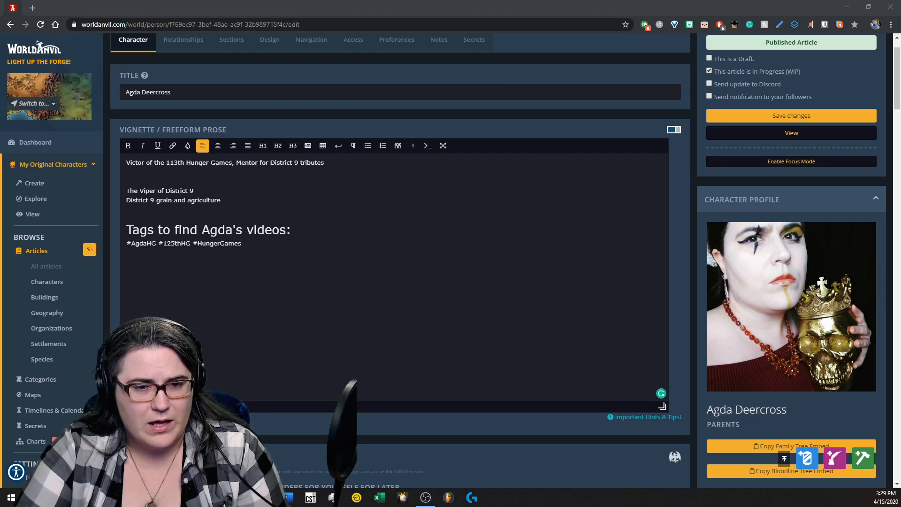
left_click(127, 271)
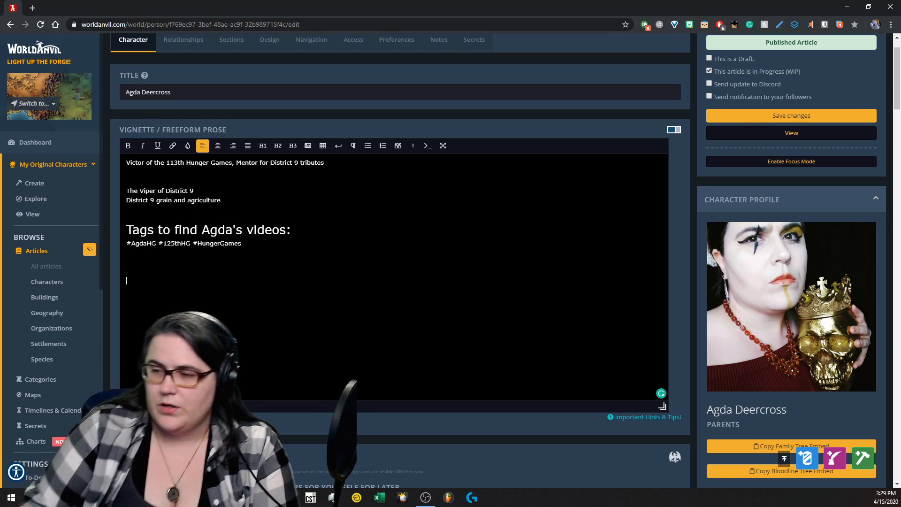
key("ctrl+v")
scroll(394, 276, "down", 5)
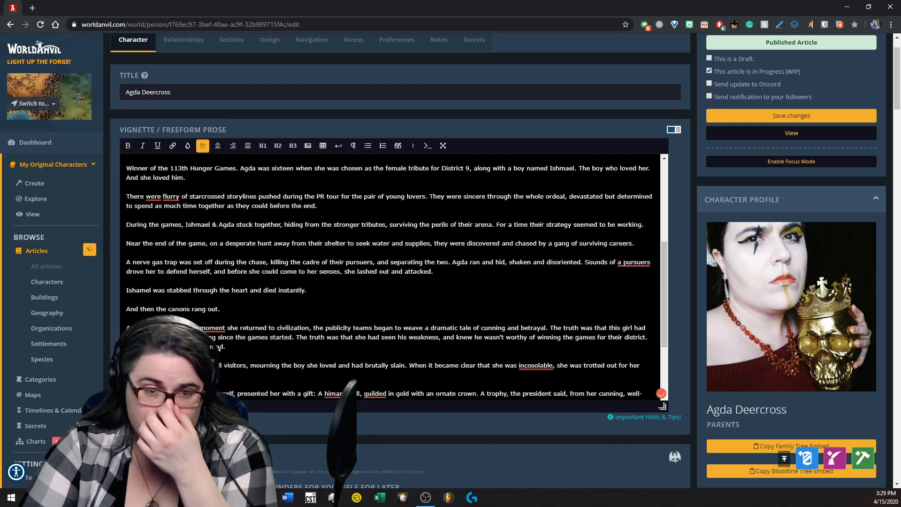
scroll(394, 277, "down", 2)
Make the ROLE line read "Ex Tribute, Victor of the 113th Hunger Game, Mentor for District 9 tributes" and add a blank line above BACKGROUND
scroll(394, 277, "up", 10)
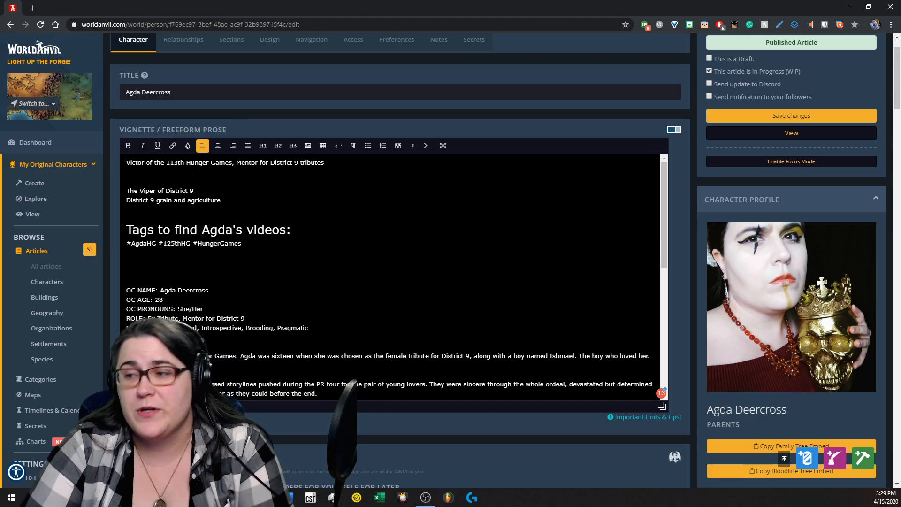
type("tor of the 113")
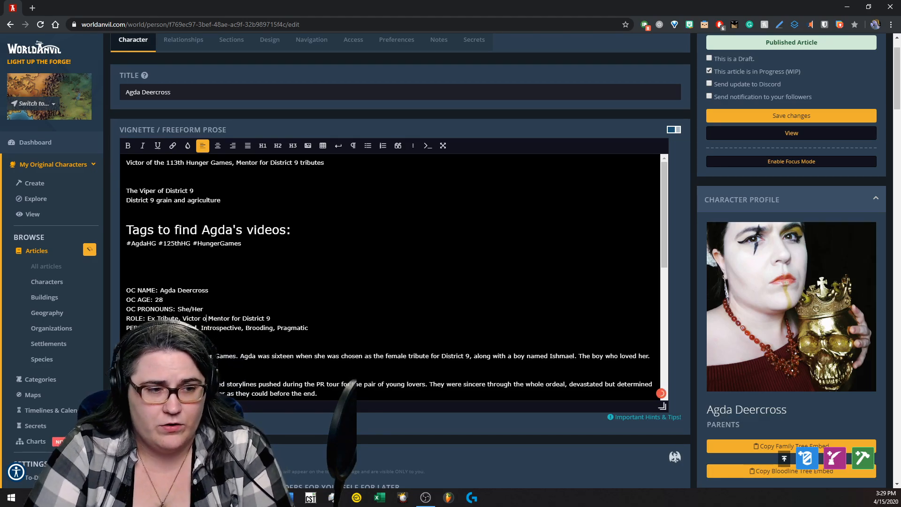
type("th Hungers")
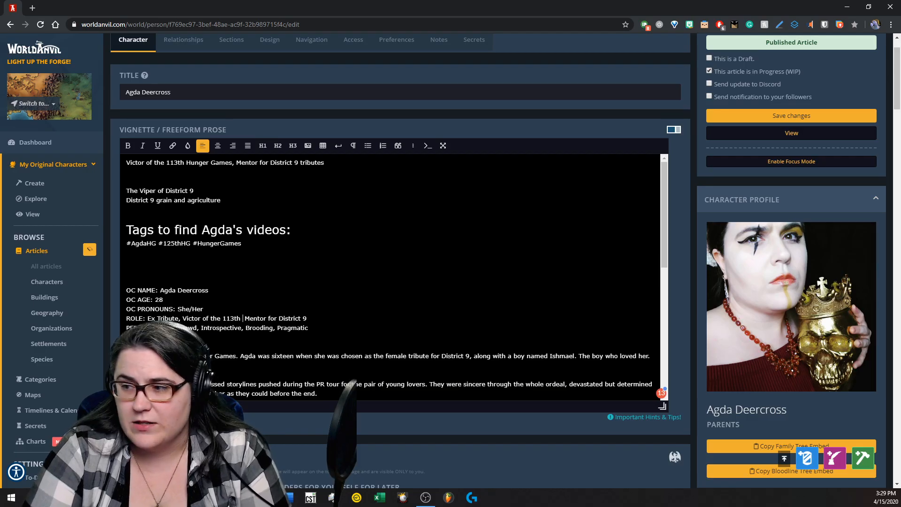
key("BackSpace")
key("BackSpace")
type("Game,")
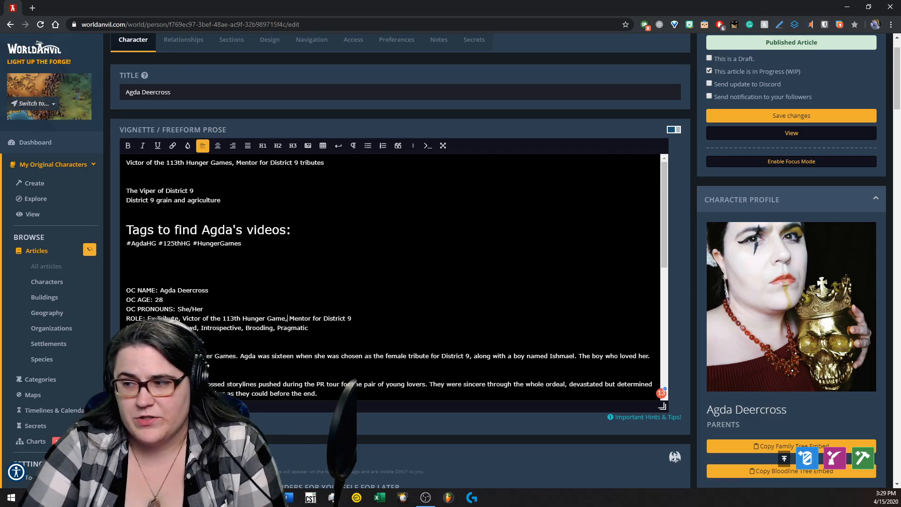
type(" tributes")
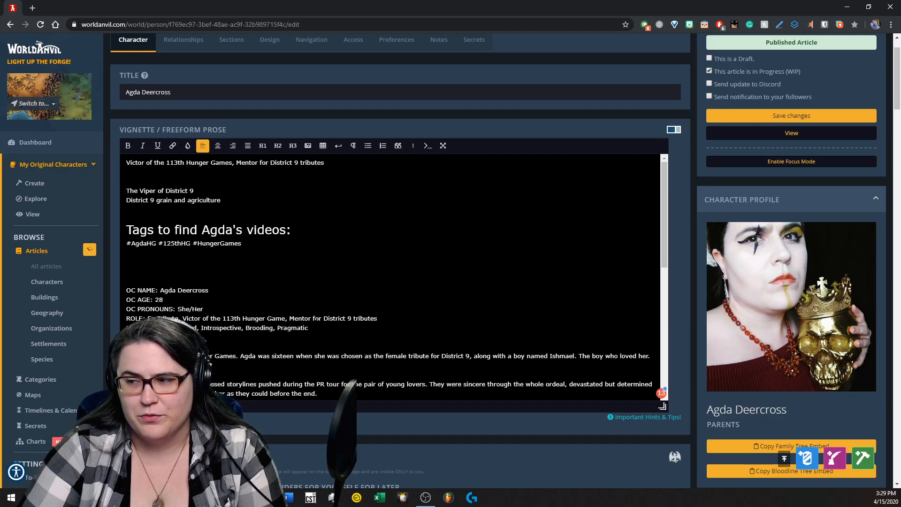
key("Return")
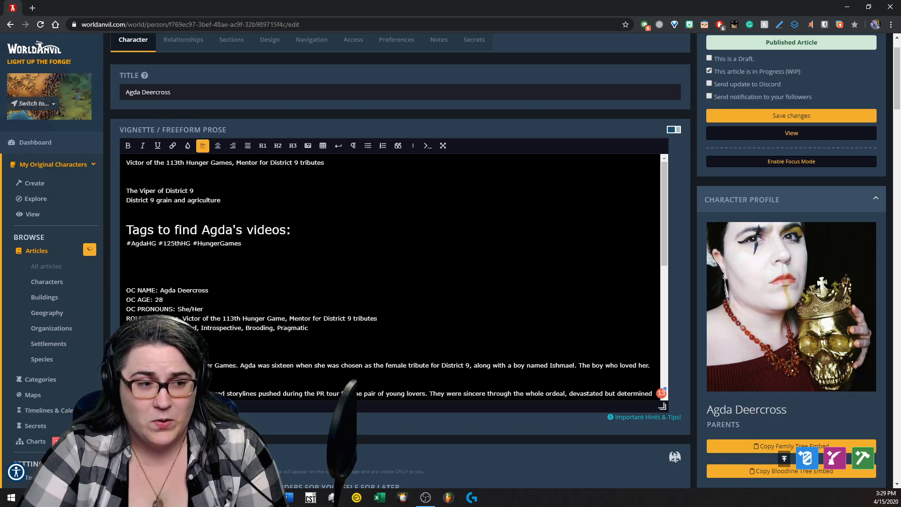
Accept the grammar suggestion "a flurry" in the backstory paragraph about the starcrossed storylines
scroll(294, 328, "down", 5)
scroll(296, 328, "up", 2)
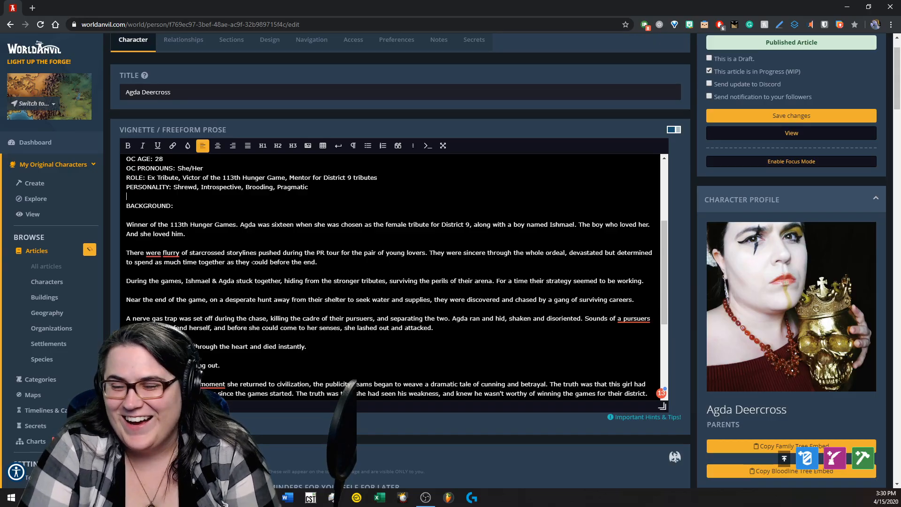
left_click(164, 253)
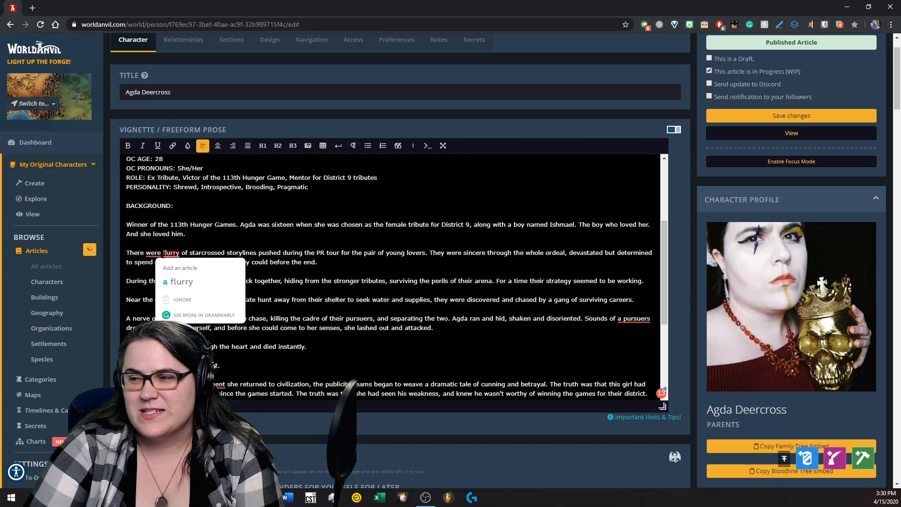
left_click(178, 281)
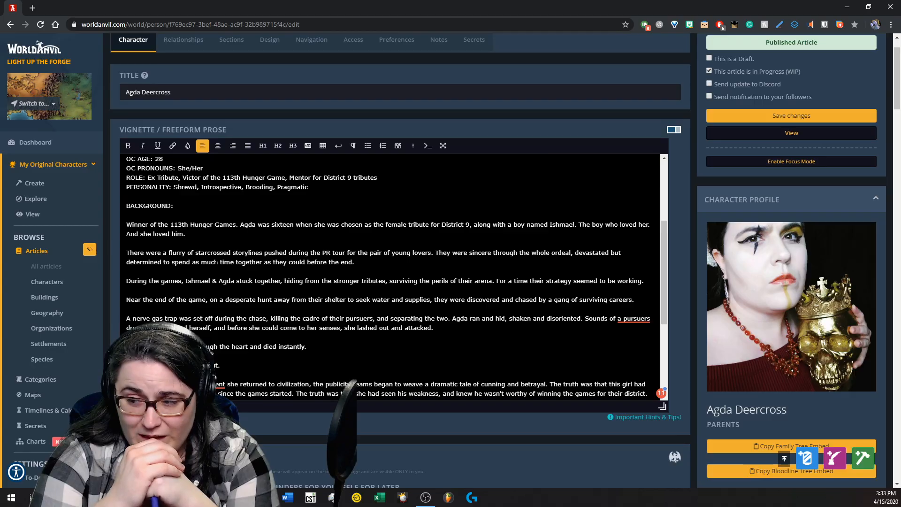
Insert a blank line above the OTHER IMPORTANT INFO paragraph at the end of the vignette
scroll(215, 262, "down", 10)
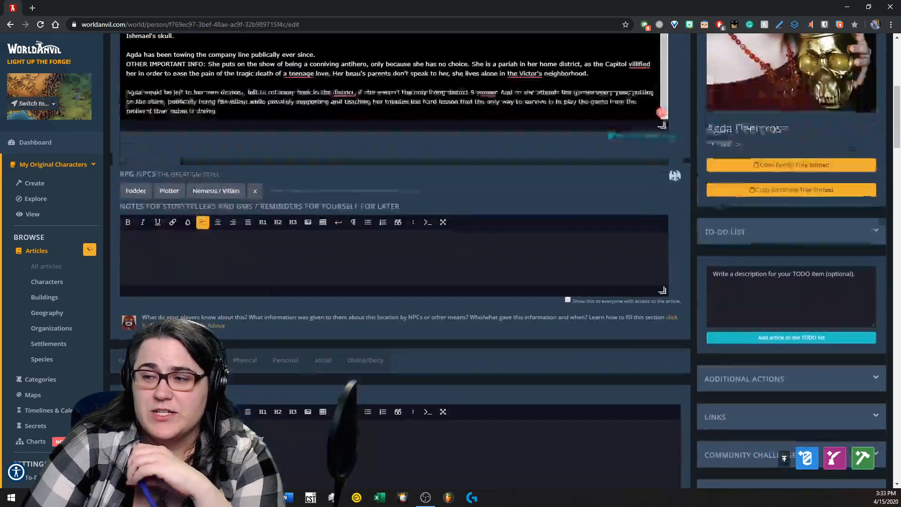
scroll(273, 306, "up", 4)
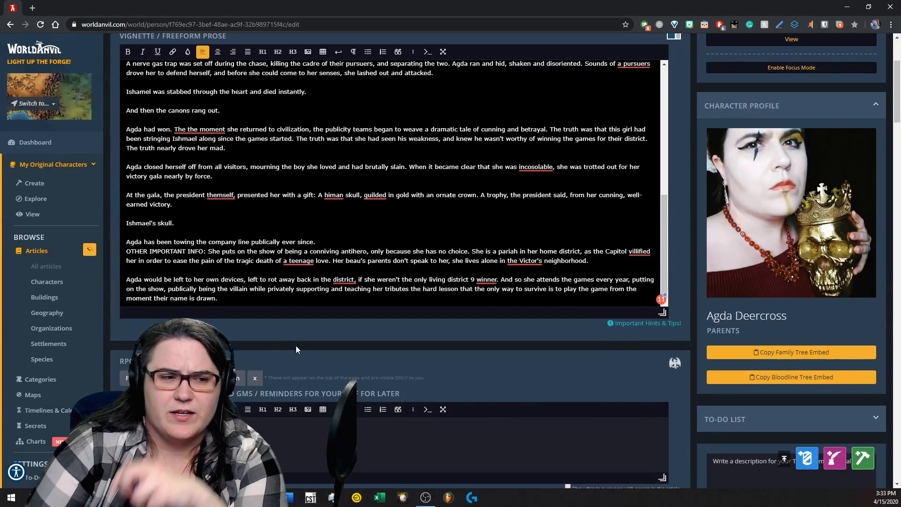
key("Return")
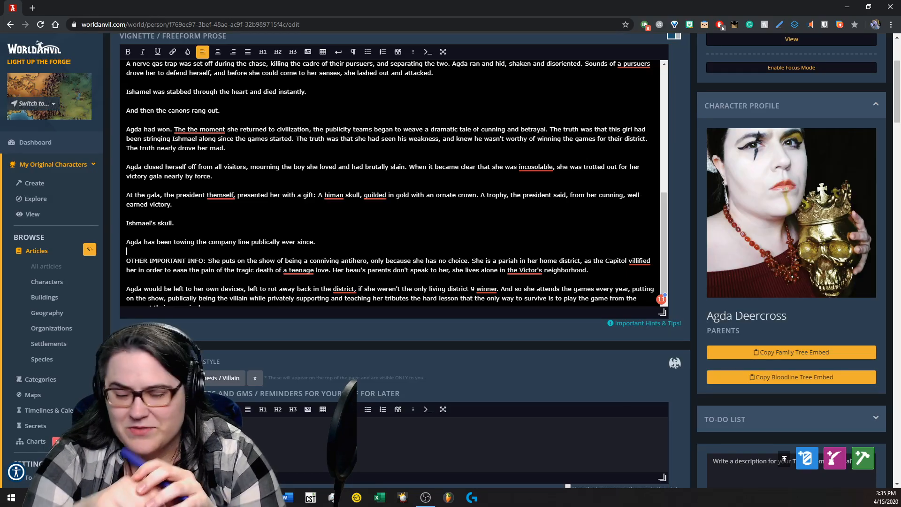
Cut the backstory paragraphs between BACKGROUND and OTHER IMPORTANT INFO out of the vignette
scroll(394, 183, "up", 10)
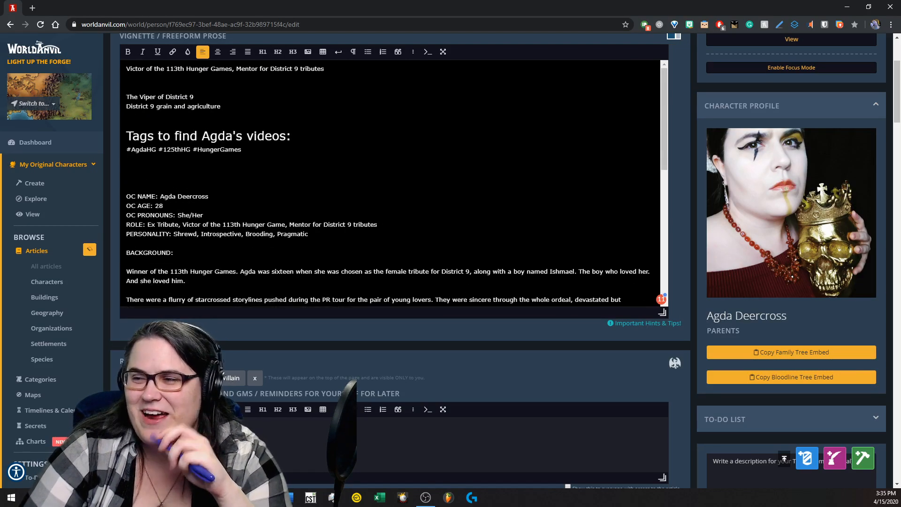
scroll(270, 236, "down", 1)
scroll(271, 236, "up", 2)
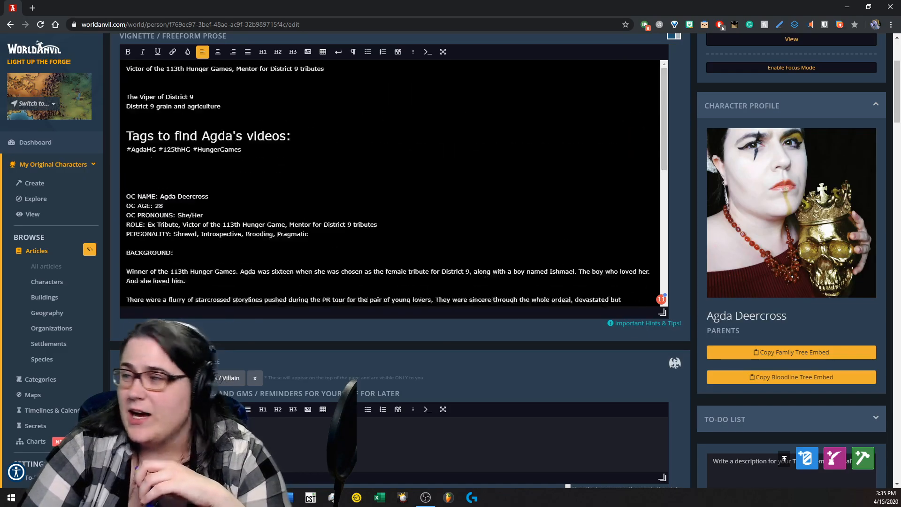
scroll(470, 225, "down", 8)
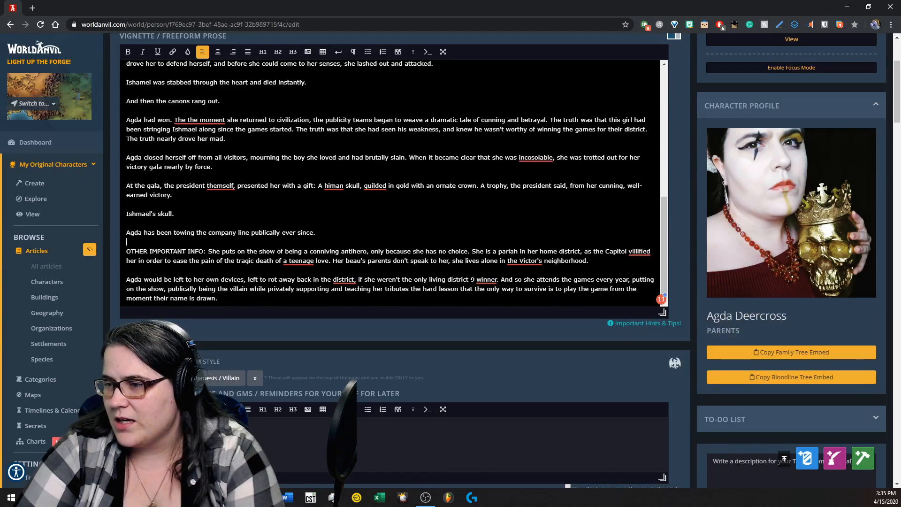
left_click(245, 251)
left_click_drag(126, 251, 218, 298)
scroll(218, 281, "up", 1)
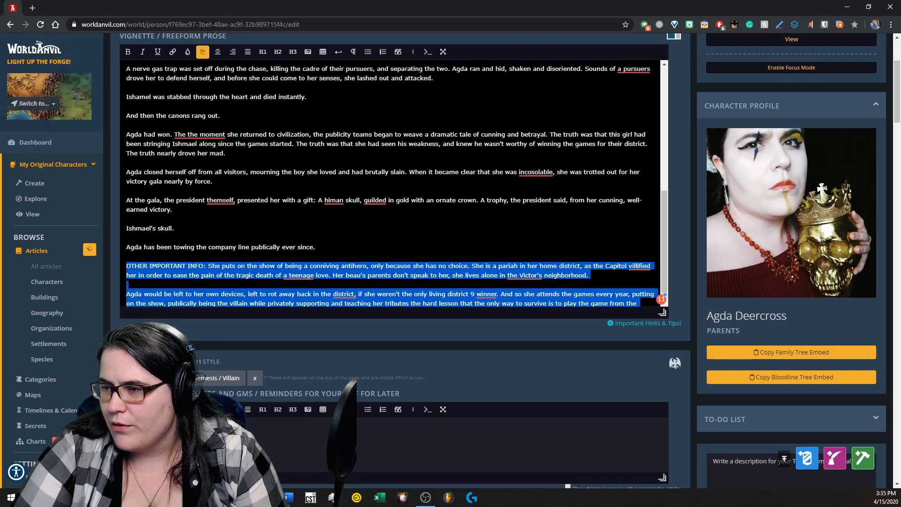
left_click_drag(316, 280, 117, 103)
key("Delete")
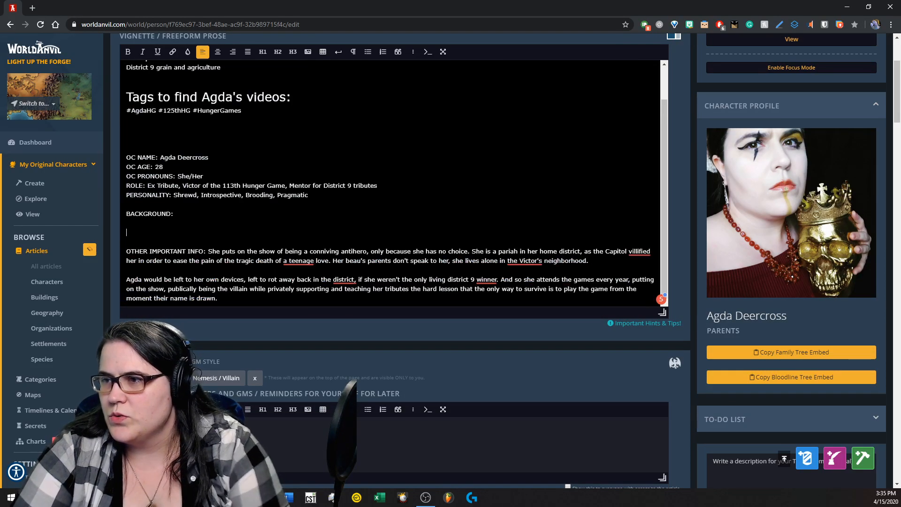
Replace the two lines in Personal History with the cut backstory and remove the blank line at its start
scroll(198, 225, "down", 9)
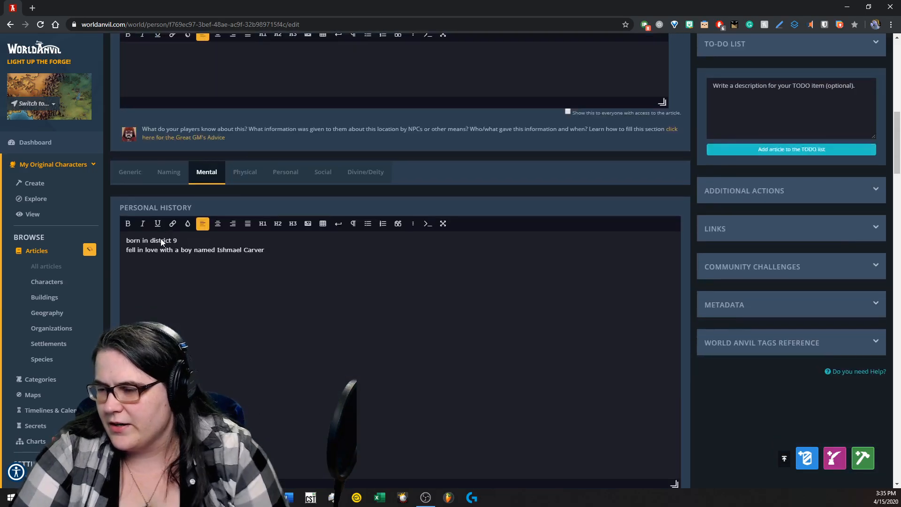
left_click(198, 225)
key("ctrl+a")
key("ctrl+v")
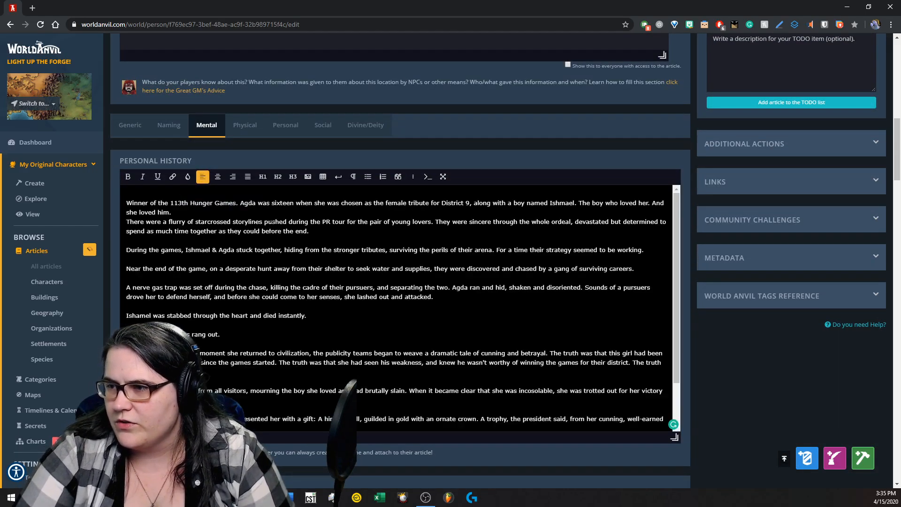
scroll(398, 305, "down", 3)
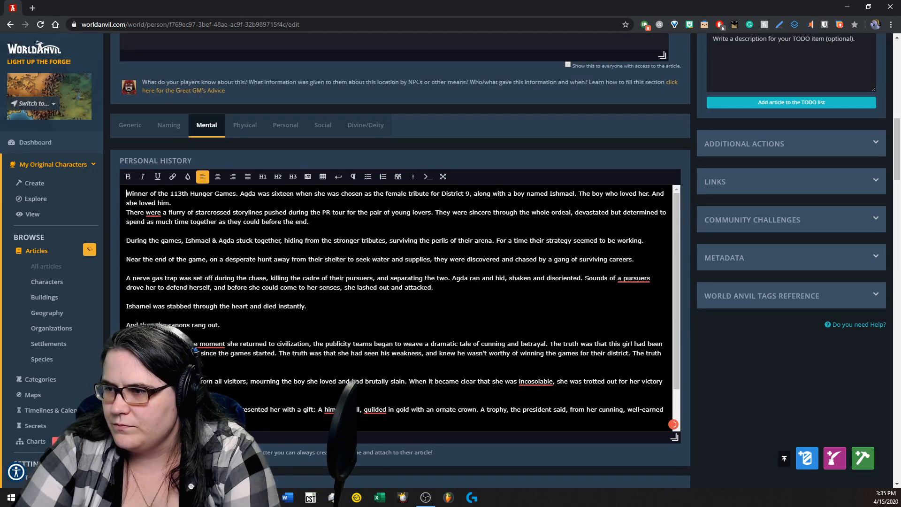
Enter "Victor of the 113th Hunger Games" under Accomplishments & Achievements
scroll(203, 302, "down", 10)
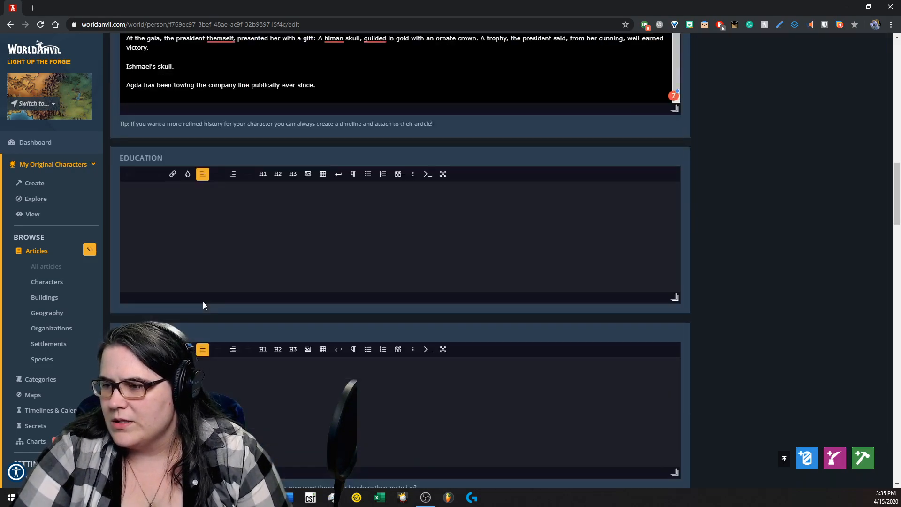
scroll(219, 312, "down", 5)
left_click(221, 308)
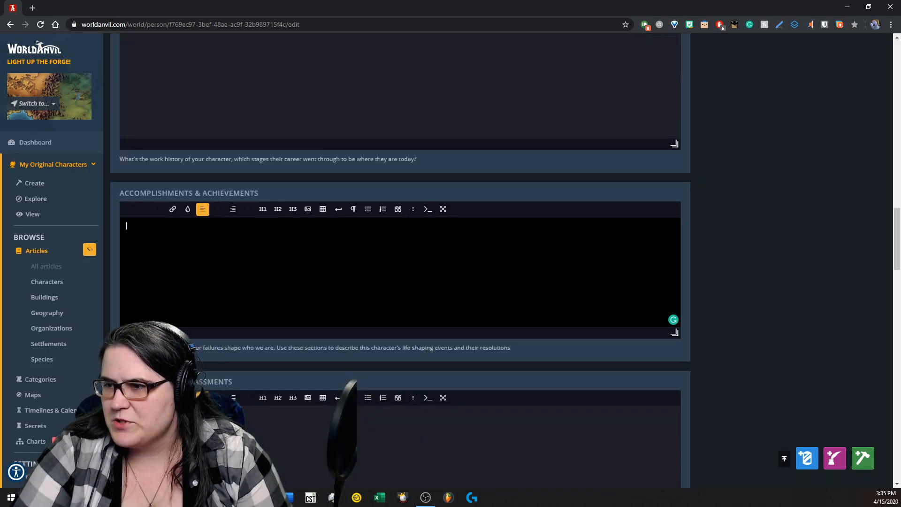
type("Winner")
key("ctrl+a")
type("Victor of the 113th Hunger Games")
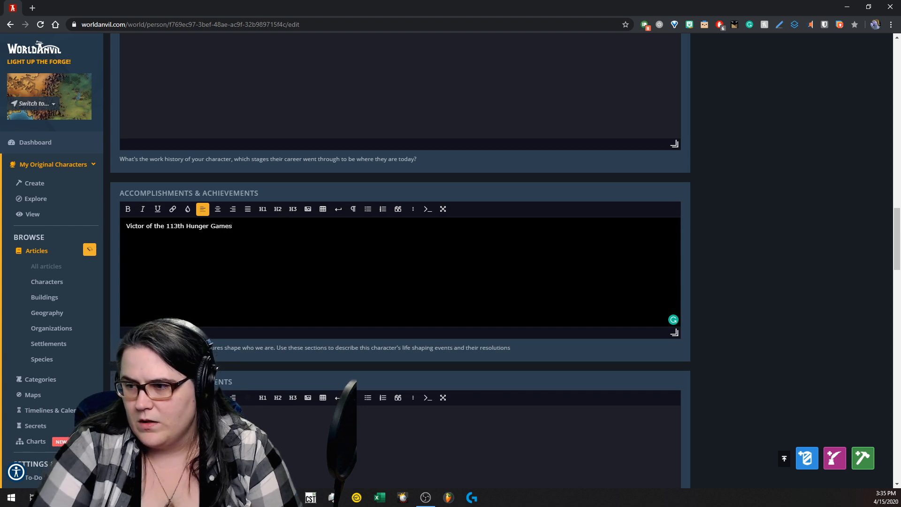
Remove the leftover BACKGROUND label from the vignette and cut the OTHER IMPORTANT INFO paragraphs
scroll(227, 330, "down", 4)
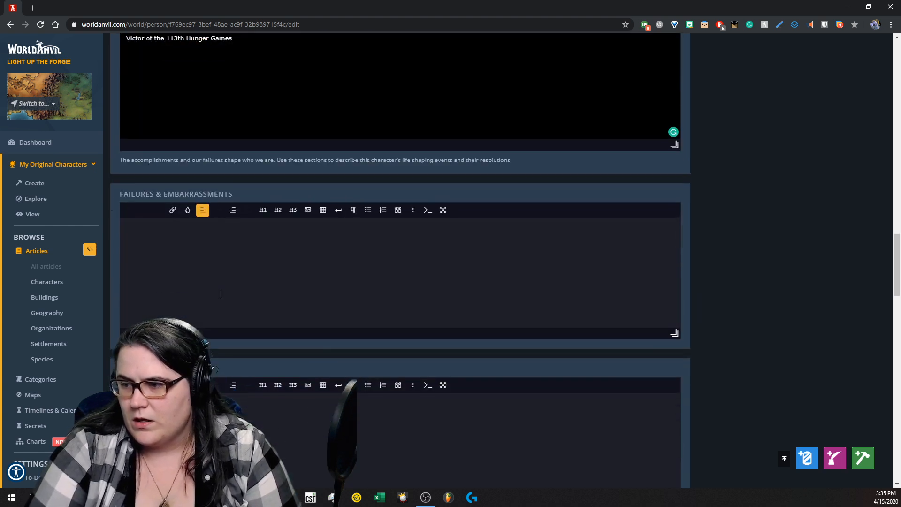
scroll(227, 330, "up", 15)
scroll(217, 318, "up", 10)
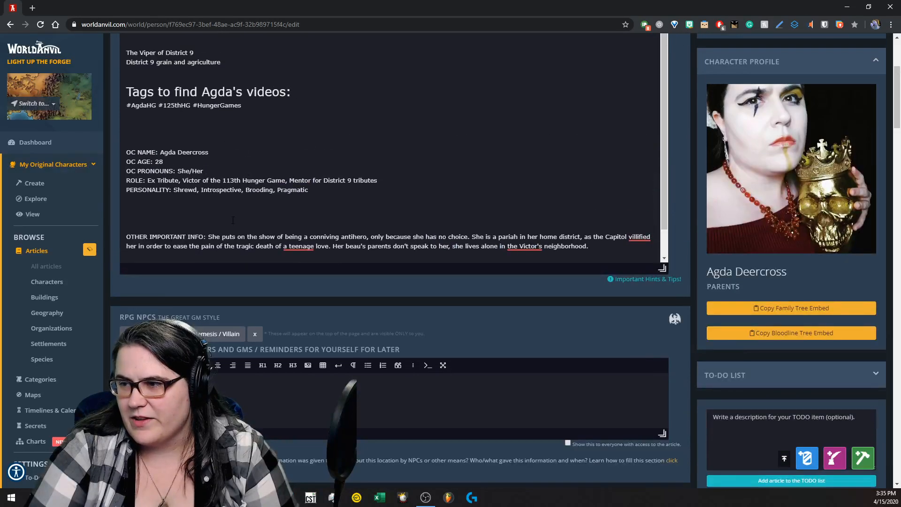
left_click_drag(233, 220, 248, 280)
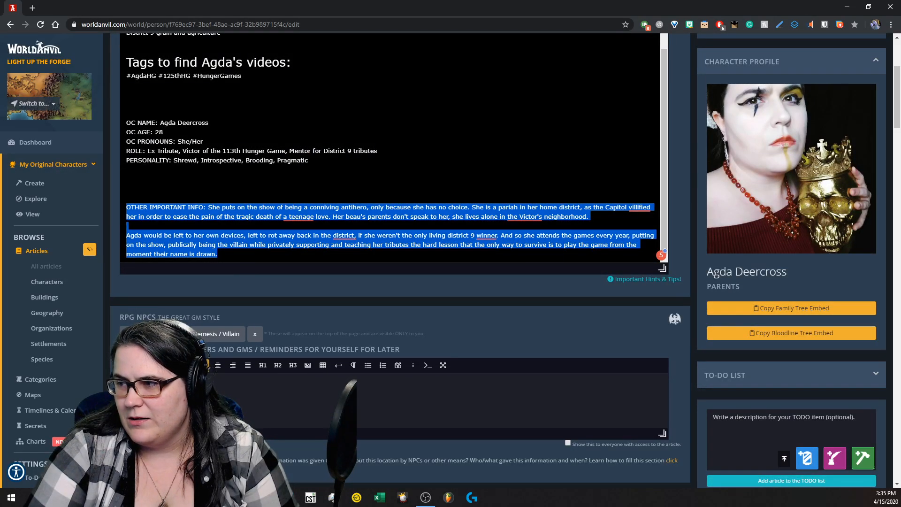
key("ctrl+x")
Paste the cut OTHER IMPORTANT INFO paragraphs into the Mental Trauma field
scroll(248, 254, "down", 10)
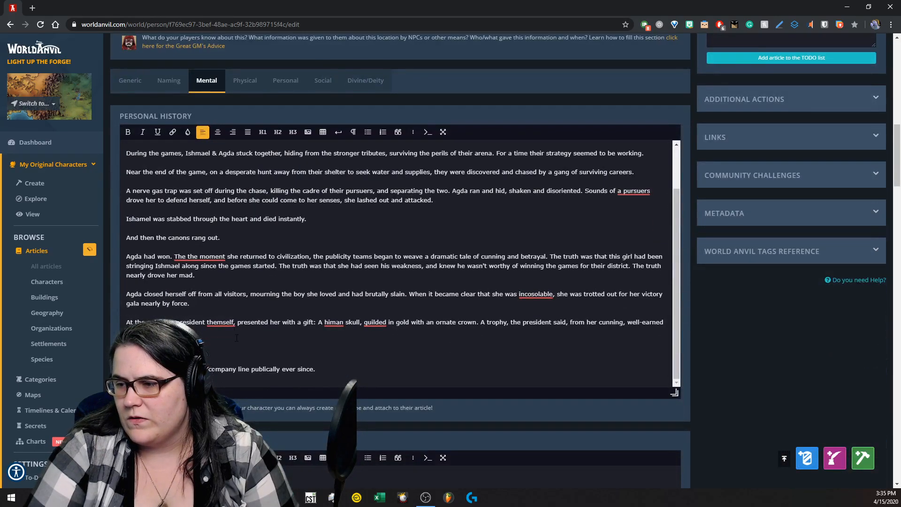
scroll(236, 334, "down", 15)
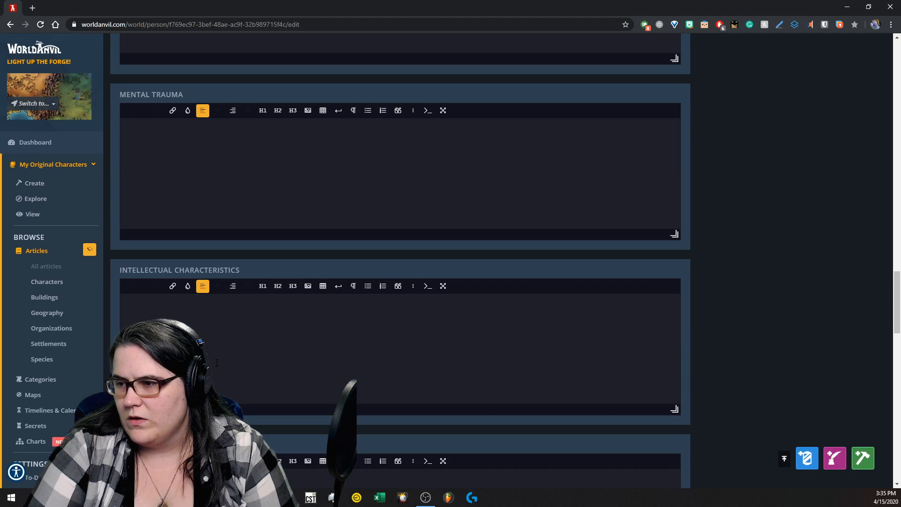
left_click(227, 203)
key("ctrl+v")
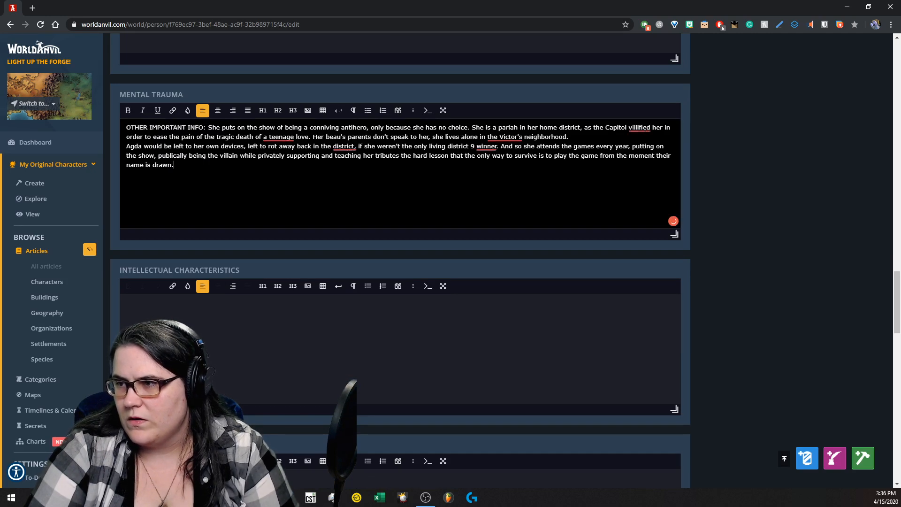
key("Return")
Enter "She has been in survival for the last 12 years. She's willing to compromise her morals to protect innocent people." under Morality & Philosophy
scroll(328, 194, "down", 6)
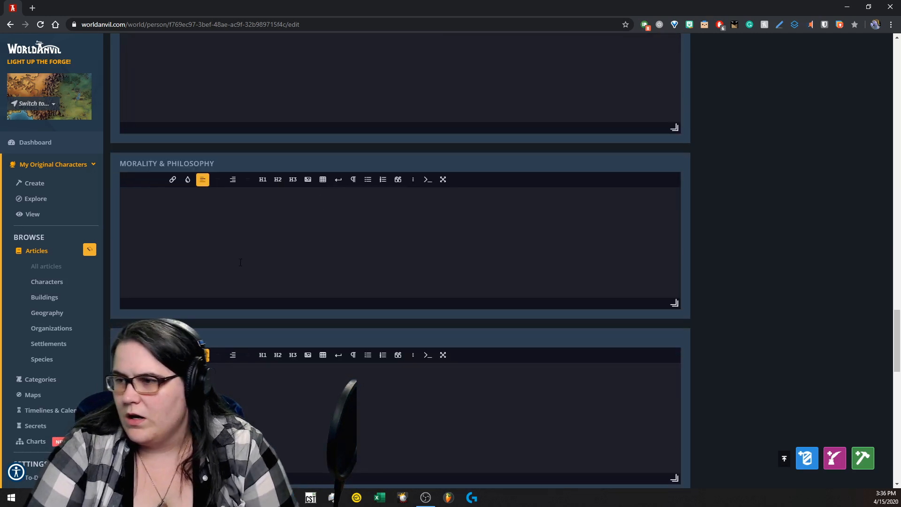
left_click(281, 223)
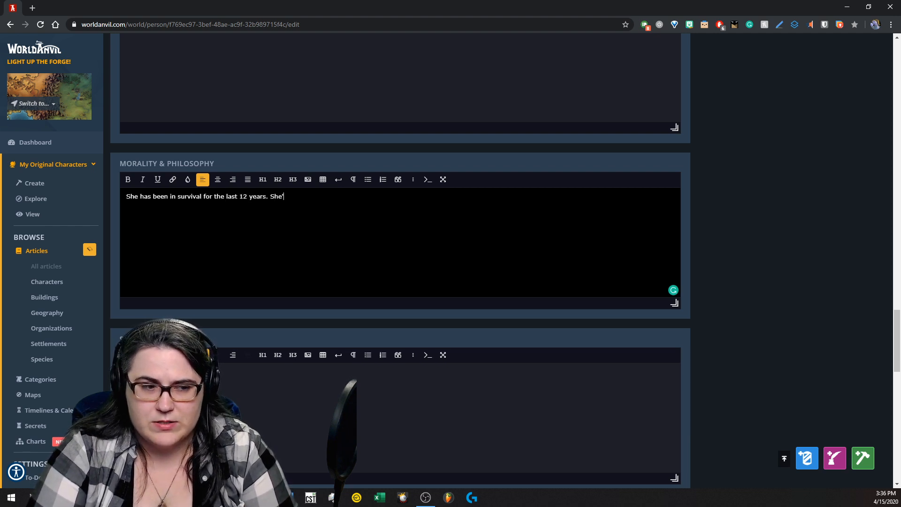
type("to compromise her ")
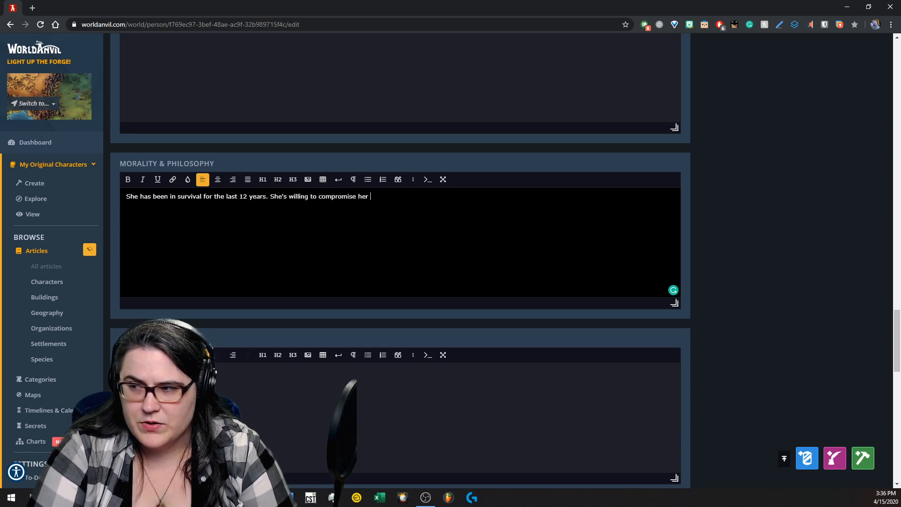
type("morals to prote")
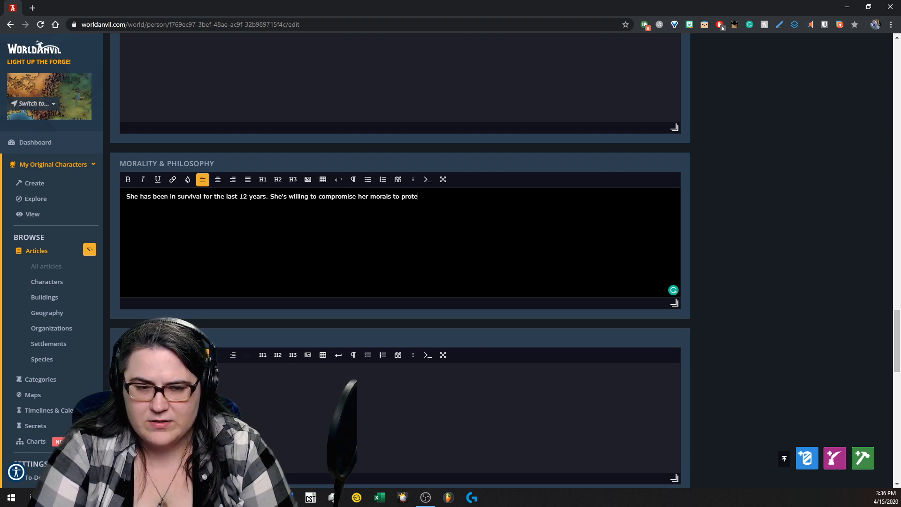
type("ct other e")
key("BackSpace")
key("BackSpace")
key("BackSpace")
key("BackSpace")
key("BackSpace")
key("BackSpace")
key("BackSpace")
type("innovent")
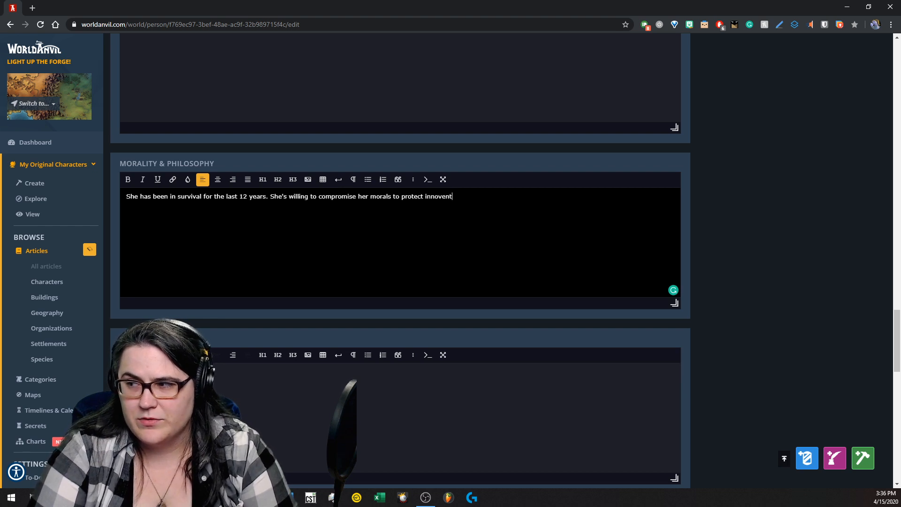
type("innocent people.")
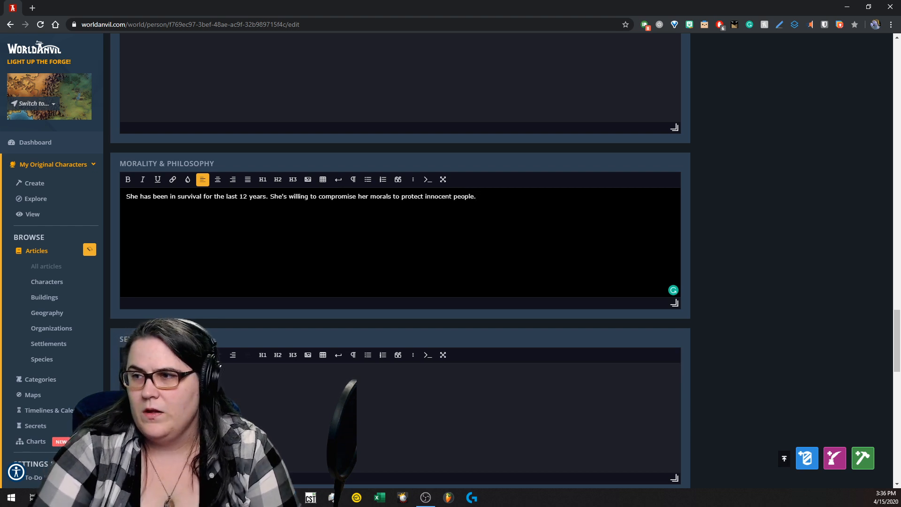
Enter "Agda's pronouns are She/Her" under Gender Identity
scroll(223, 246, "up", 9)
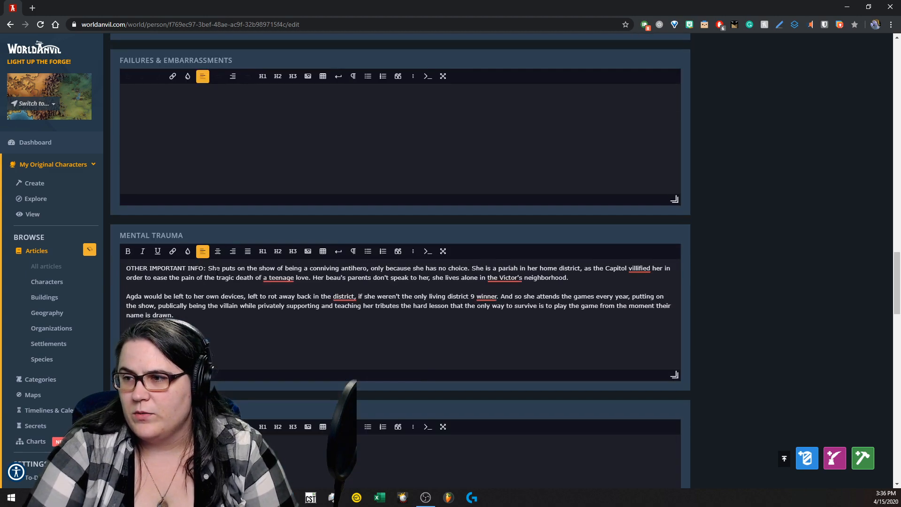
scroll(213, 291, "up", 2)
scroll(230, 274, "up", 3)
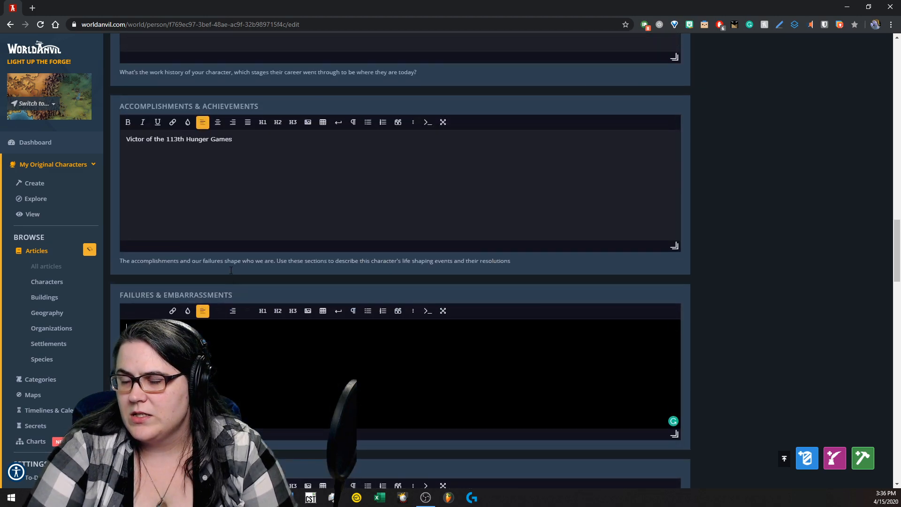
scroll(224, 328, "up", 7)
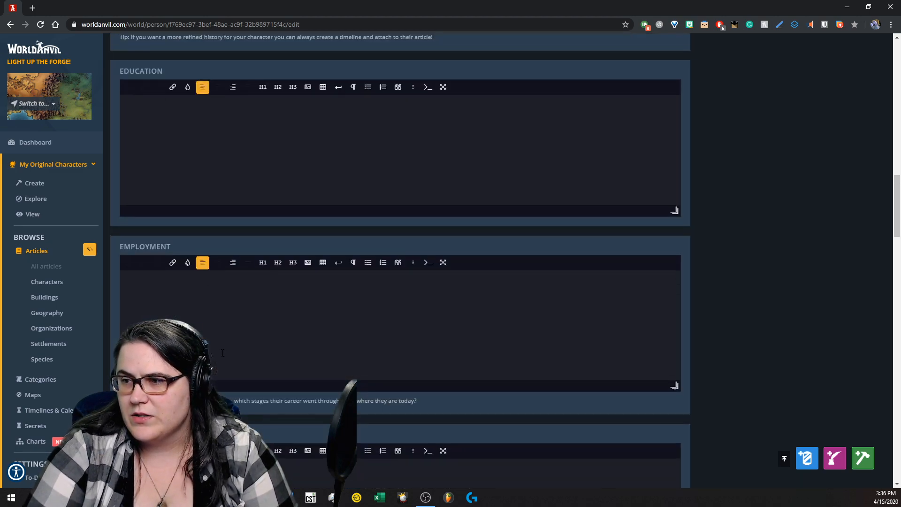
scroll(222, 352, "down", 15)
scroll(223, 352, "down", 4)
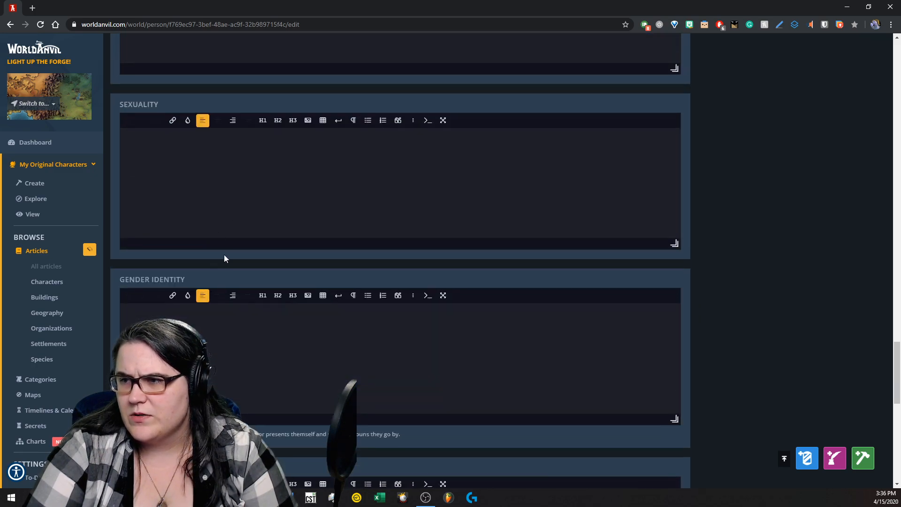
left_click(224, 324)
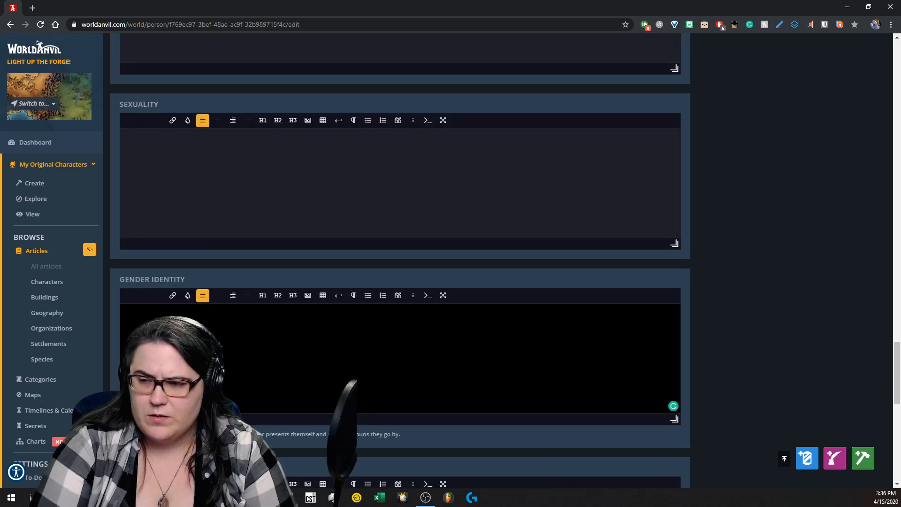
type("AAgda")
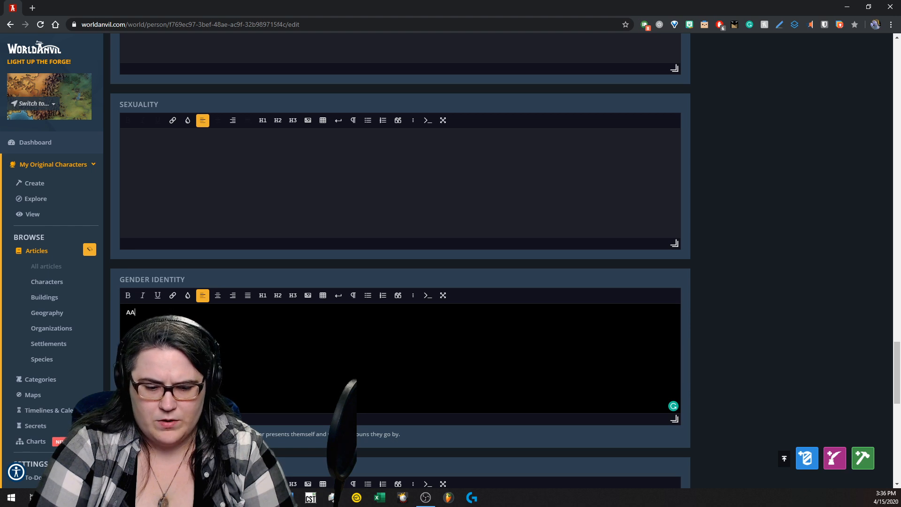
key("BackSpace")
key("BackSpace")
key("BackSpace")
key("BackSpace")
key("BackSpace")
key("BackSpace")
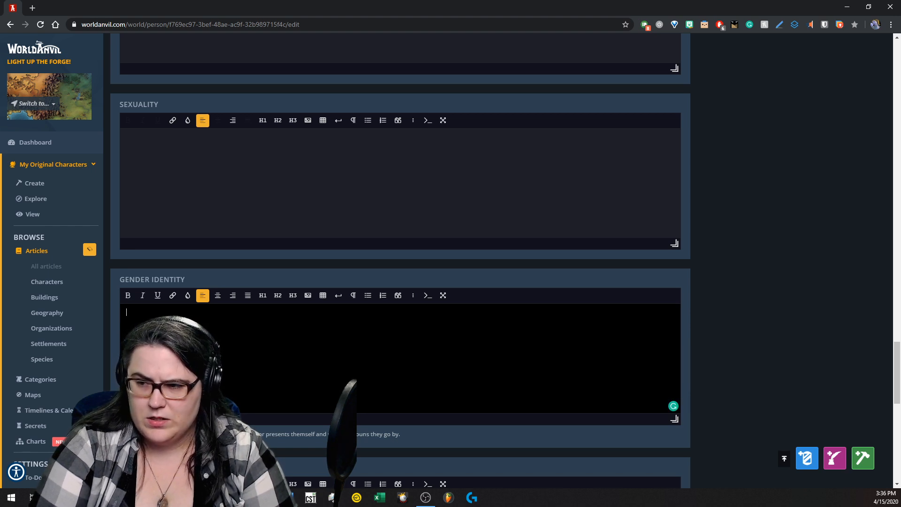
type("Agda's")
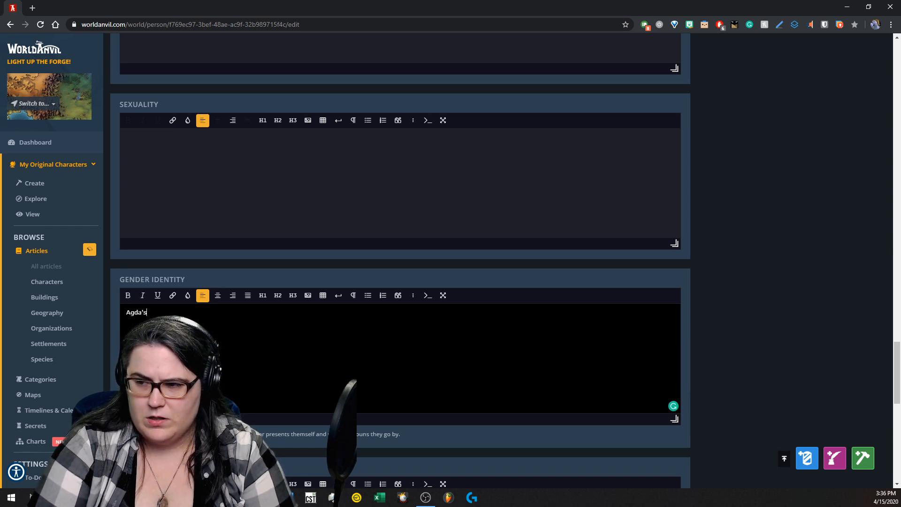
type(" pronouns are She/Her")
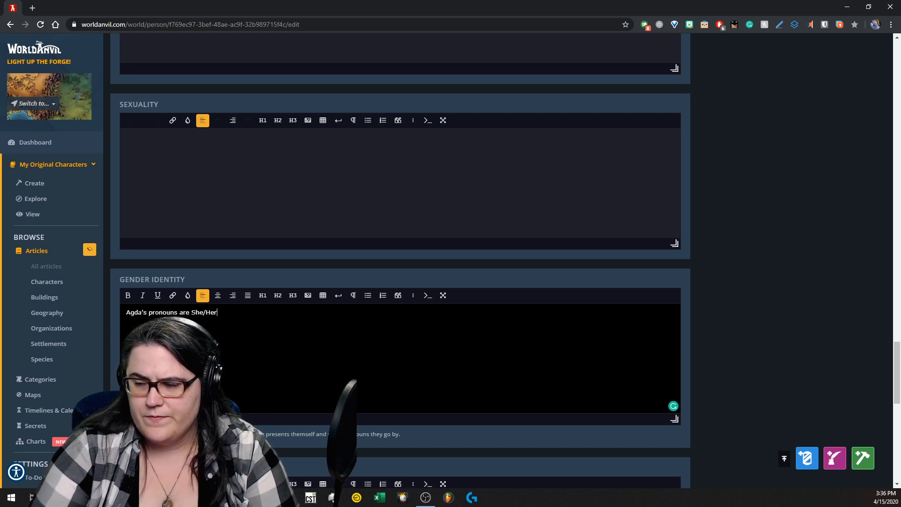
Enter "Agda is bisexual" in the Sexuality field
scroll(400, 263, "down", 8)
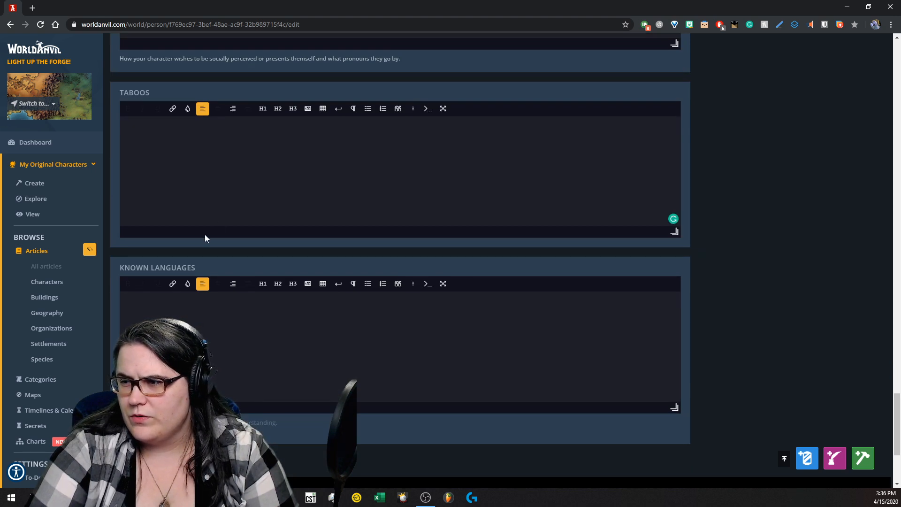
scroll(205, 234, "up", 12)
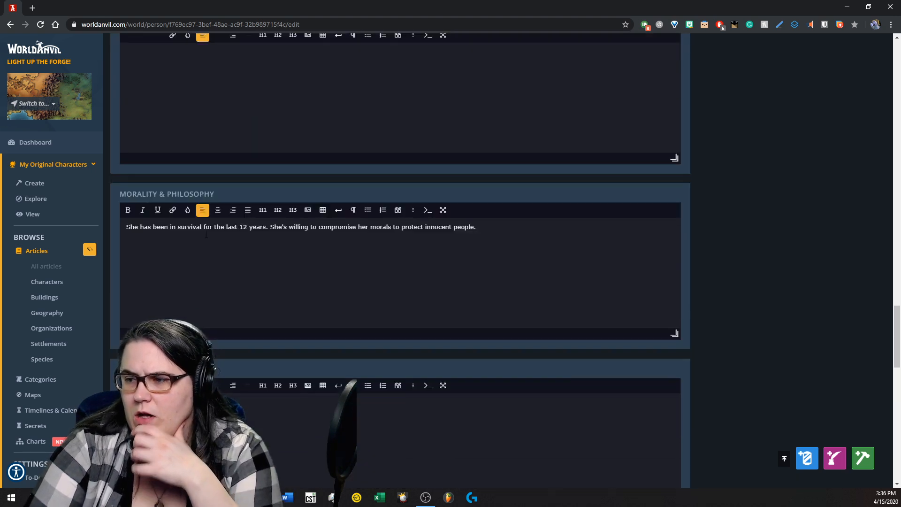
scroll(205, 234, "down", 3)
left_click(204, 234)
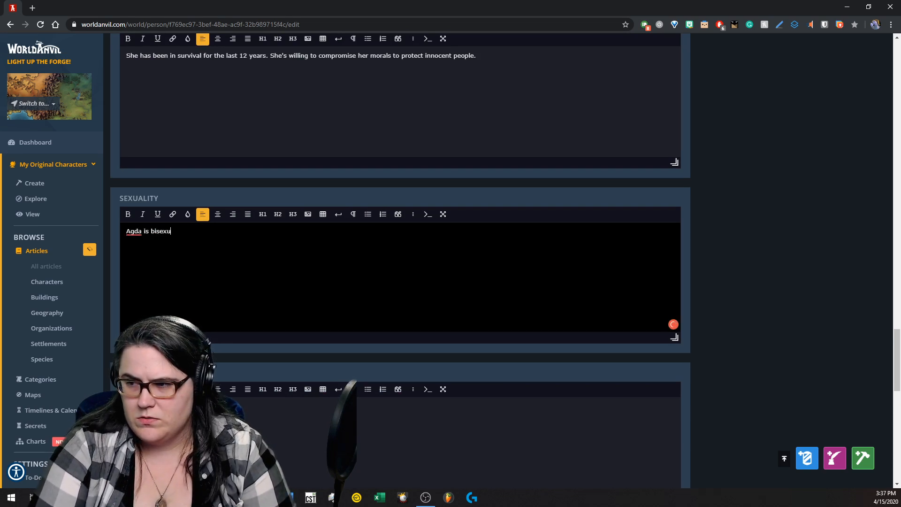
Delete the OC NAME and OC PRONOUNS lines from the vignette and cut the text after the ROLE label
scroll(207, 235, "up", 15)
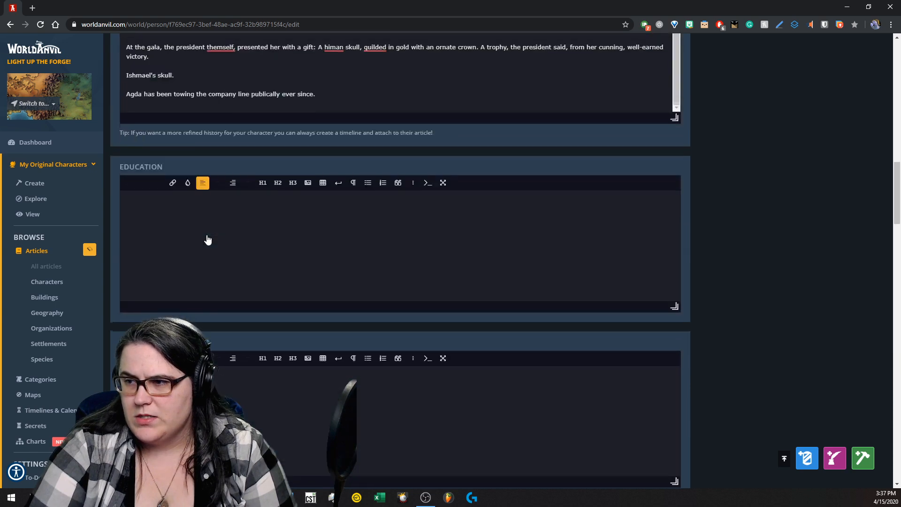
scroll(207, 235, "up", 15)
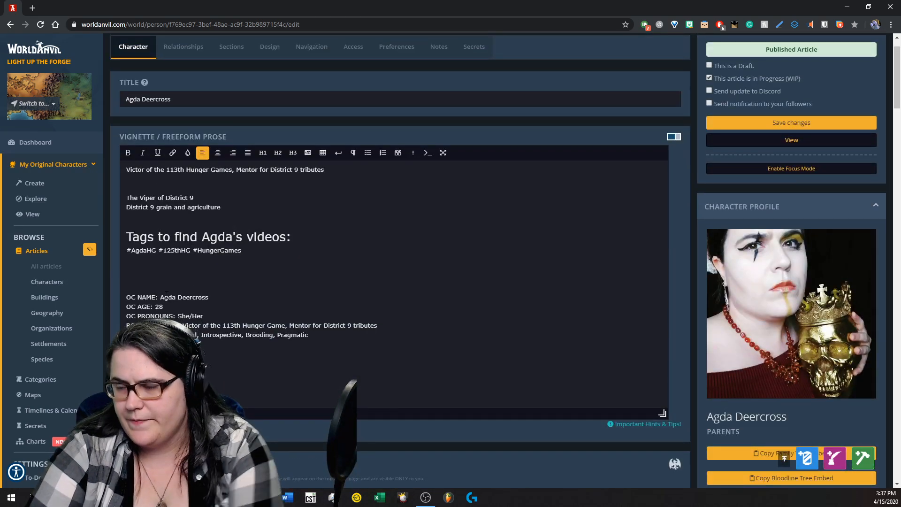
triple_click(208, 299)
key("BackSpace")
key("BackSpace")
left_click_drag(147, 316, 125, 324)
key("ctrl+c")
key("BackSpace")
Paste the cut role text into the Titles field of the Social section and remove the leading "Ex Tribute,"
scroll(318, 312, "down", 6)
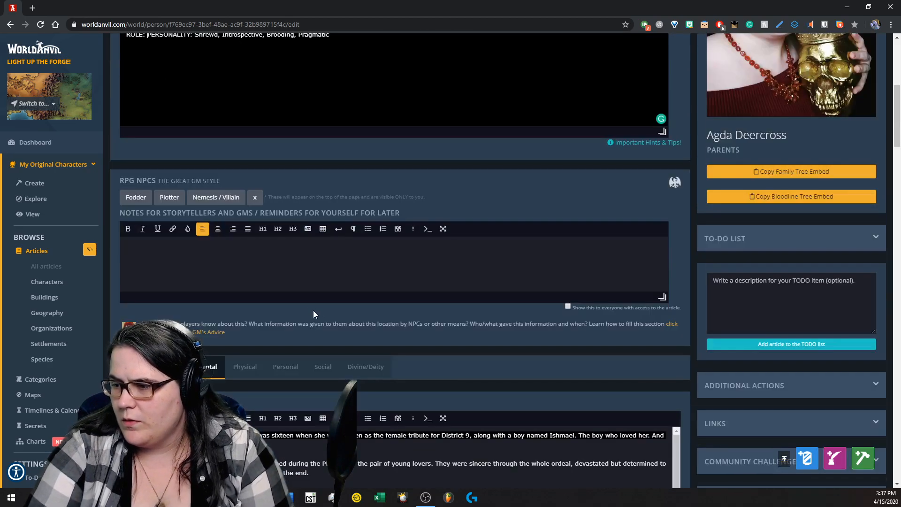
scroll(317, 312, "down", 12)
scroll(317, 312, "up", 8)
left_click(296, 187)
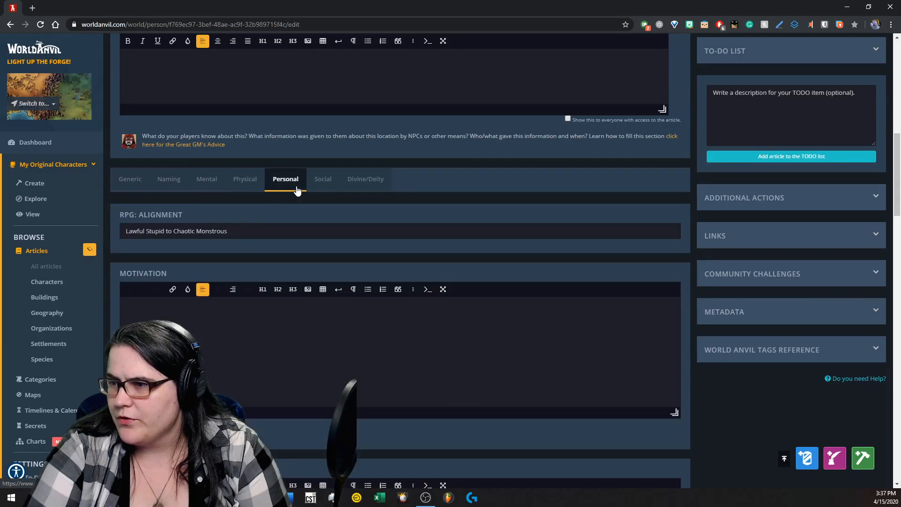
left_click(322, 183)
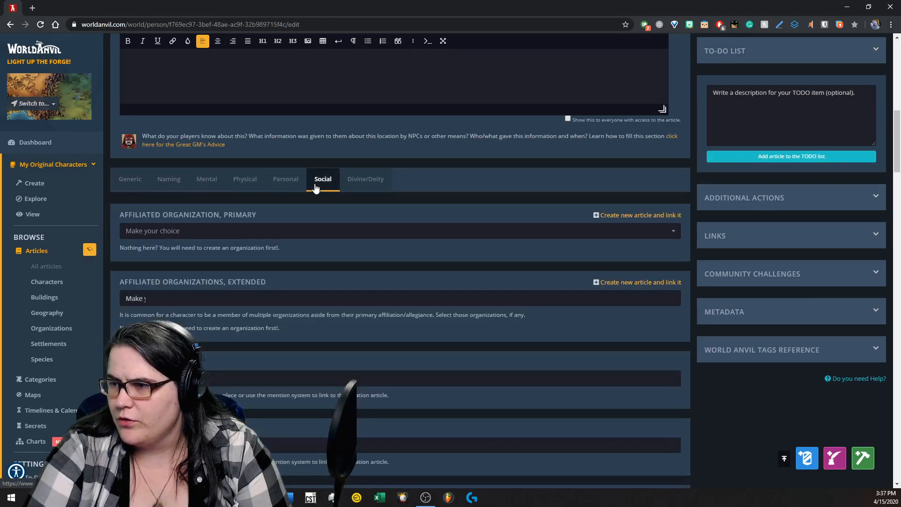
left_click(246, 234)
left_click(304, 216)
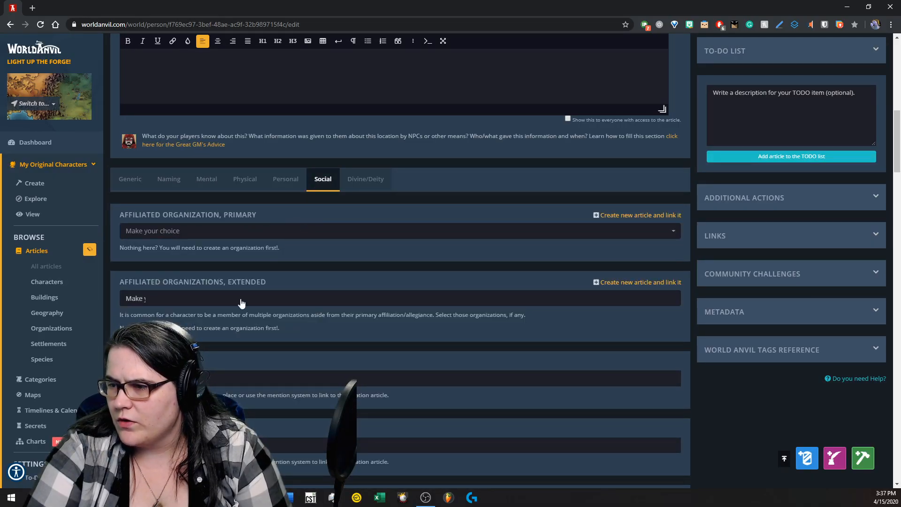
scroll(218, 380, "down", 8)
left_click(219, 197)
key("ctrl+v")
key("shift+Home")
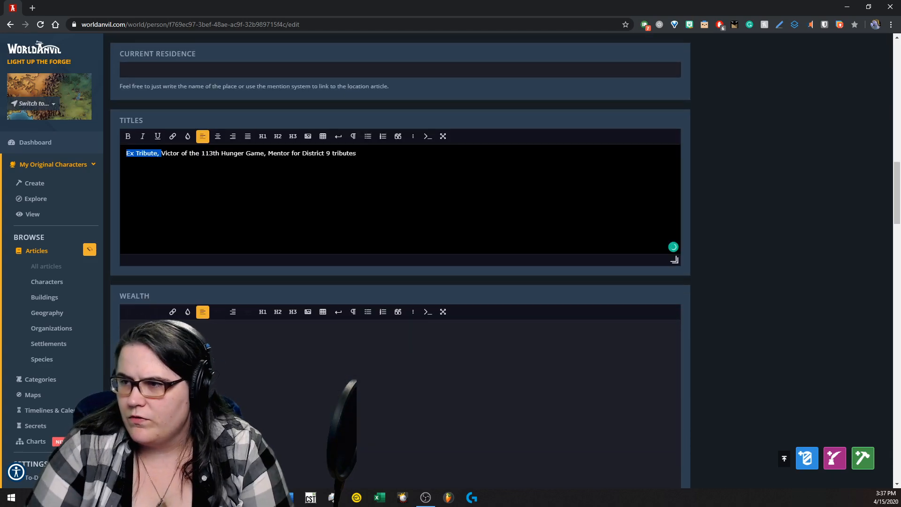
key("BackSpace")
Replace "tributes" at the end of the Titles text with "Mentor" so it ends in "District 9 Mentor"
left_click(230, 153)
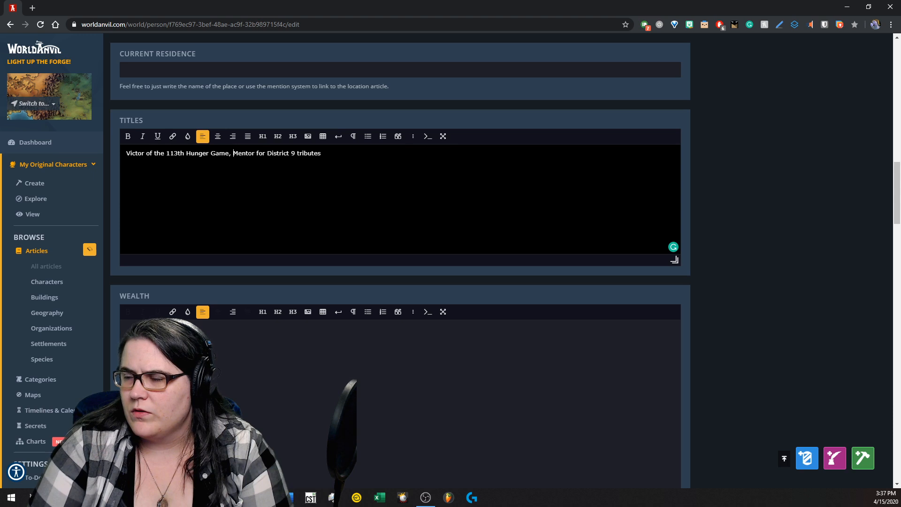
key("ctrl+shift+Right")
key("ctrl+shift+Right")
key("ctrl+x")
key("ctrl+Right")
key("ctrl+v")
key("ctrl+z")
key("ctrl+Right")
key("ctrl+Right")
key("ctrl+shift+Right")
key("ctrl+shift+Right")
key("BackSpace")
key("ctrl+Delete")
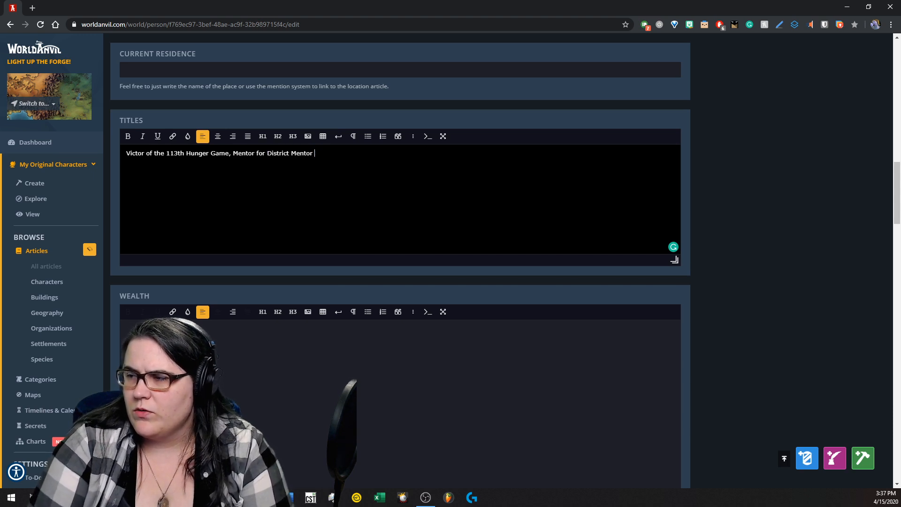
key("ctrl+shift+Left")
key("ctrl+x")
type("9")
key("ctrl+v")
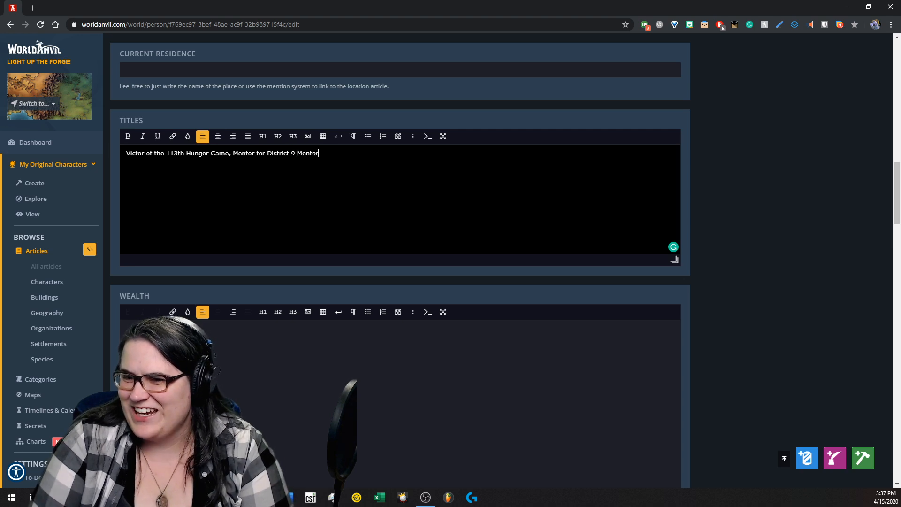
Delete the words "Mentor for" before "District 9 Mentor" in the Titles text
key("ctrl+Left")
key("ctrl+Left")
key("ctrl+shift+Left")
key("ctrl+shift+Left")
key("BackSpace")
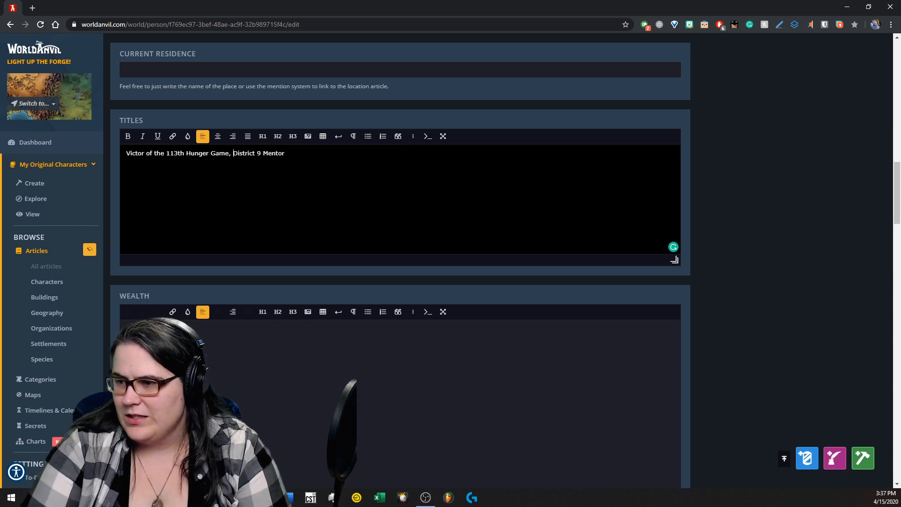
Look through the remaining Social fields and the Personal fields for places that suit the rest of the character's details
scroll(229, 390, "down", 10)
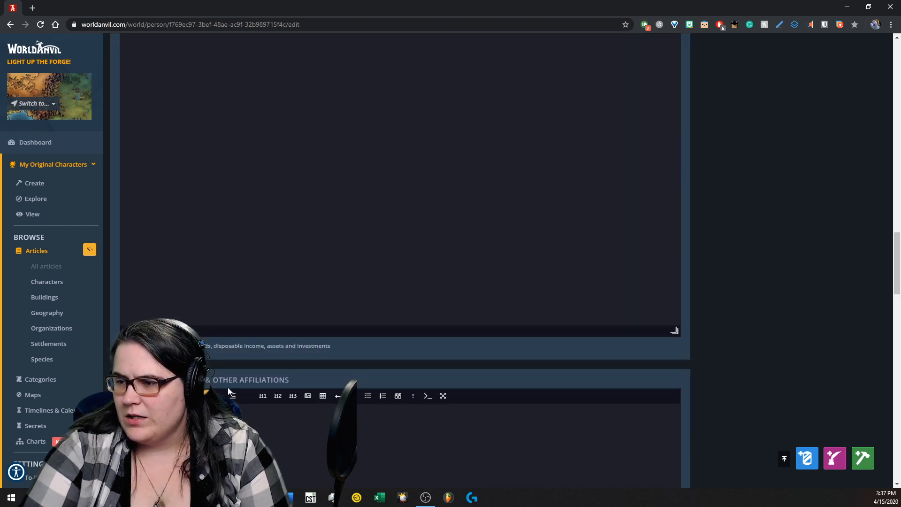
scroll(400, 263, "down", 10)
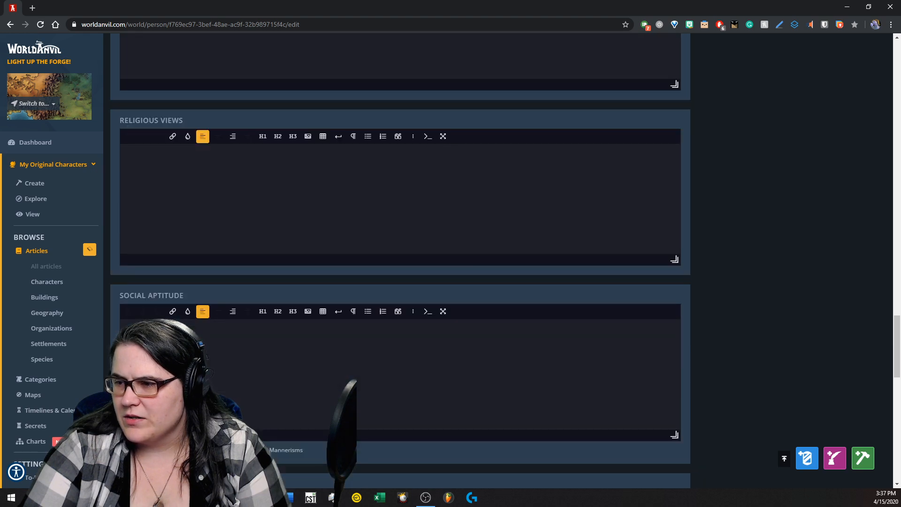
scroll(399, 263, "down", 6)
key("Home")
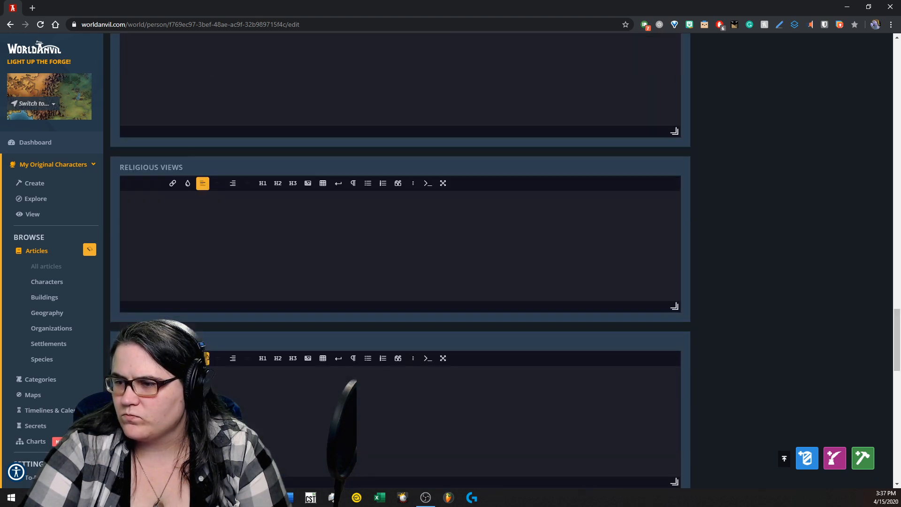
scroll(400, 263, "down", 10)
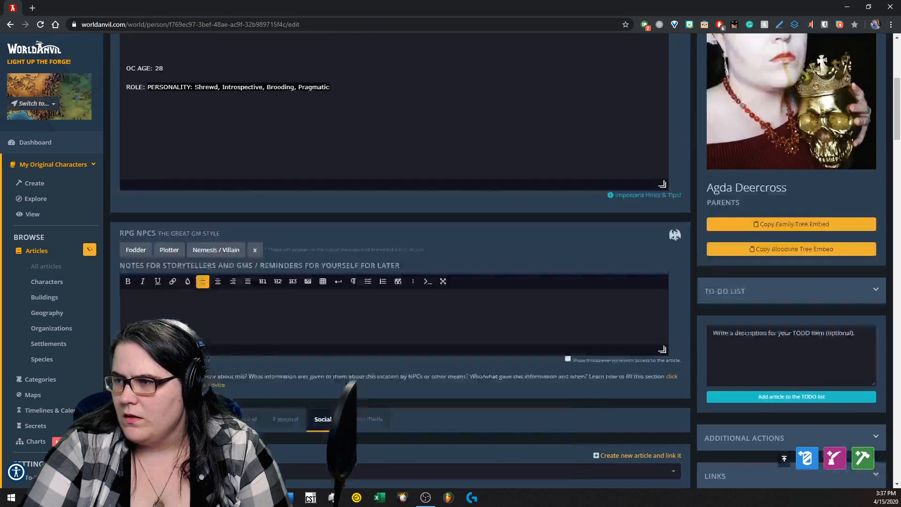
left_click(284, 173)
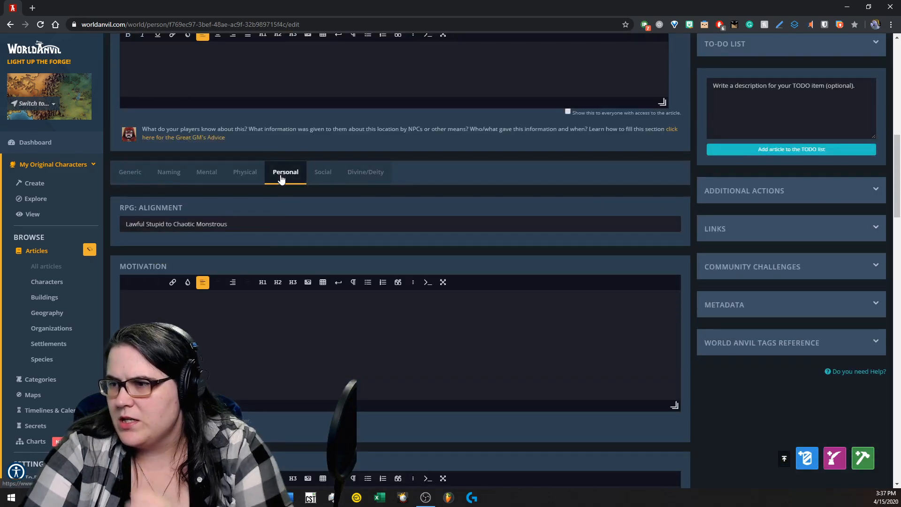
scroll(279, 257, "down", 5)
scroll(278, 261, "down", 5)
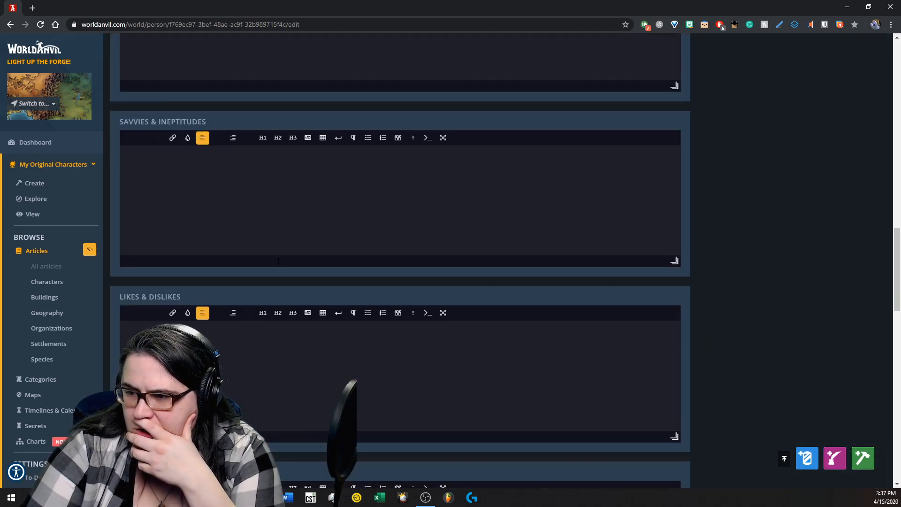
scroll(278, 266, "down", 8)
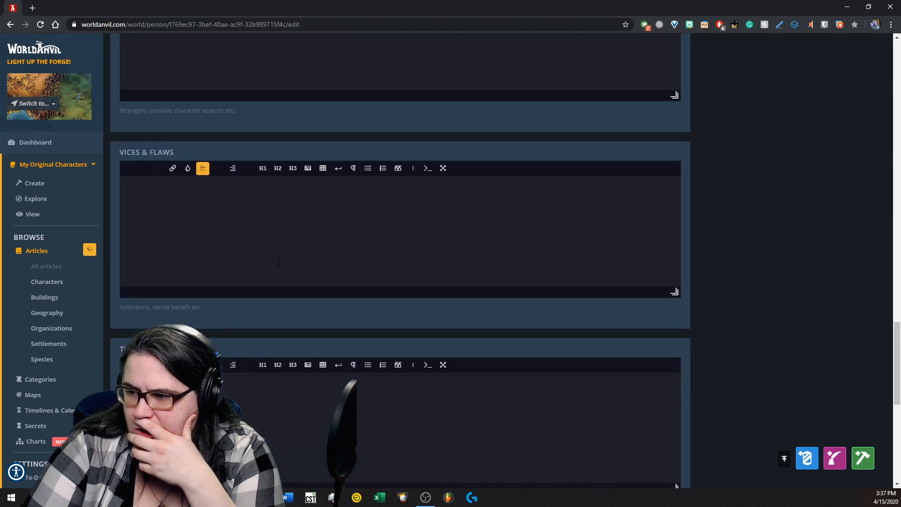
In the Mental section's Failures & Embarrassments field, enter "A few years back, she had one of her tributes poisoned during the first night of the games."
scroll(277, 263, "up", 18)
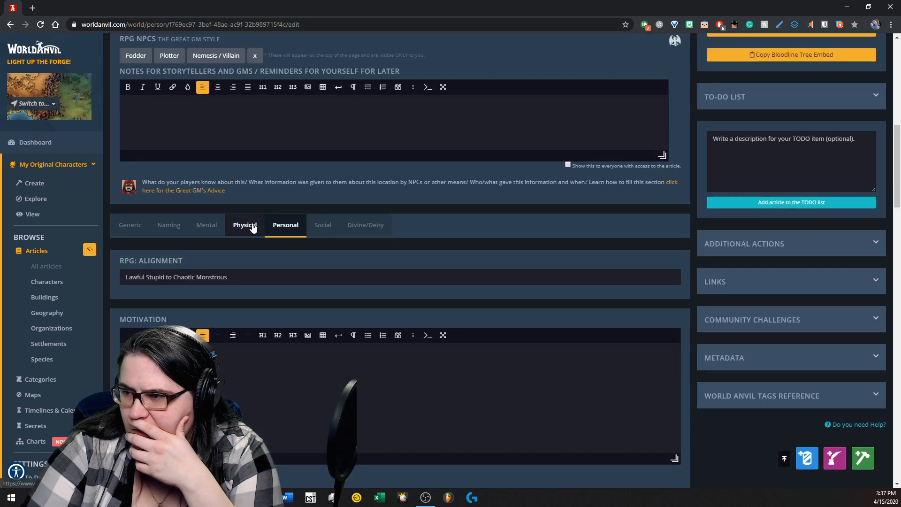
left_click(252, 227)
left_click(214, 227)
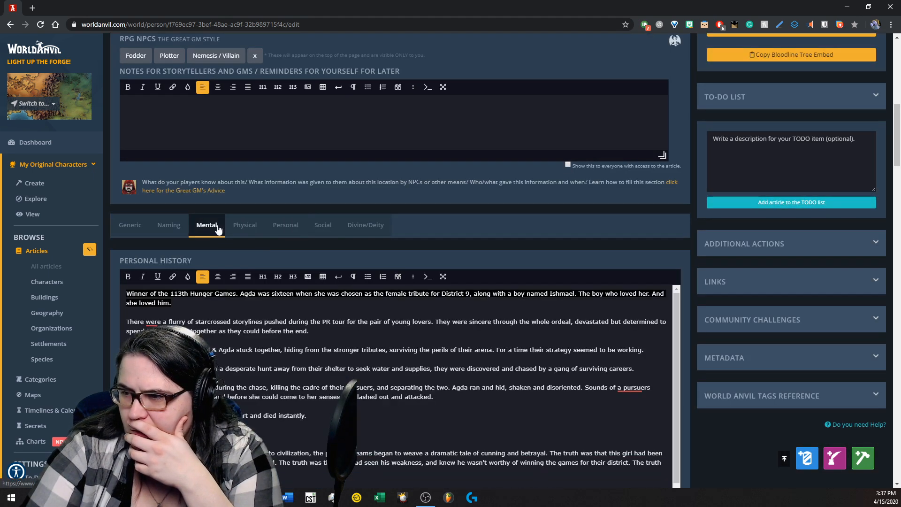
scroll(213, 227, "down", 4)
scroll(400, 258, "down", 15)
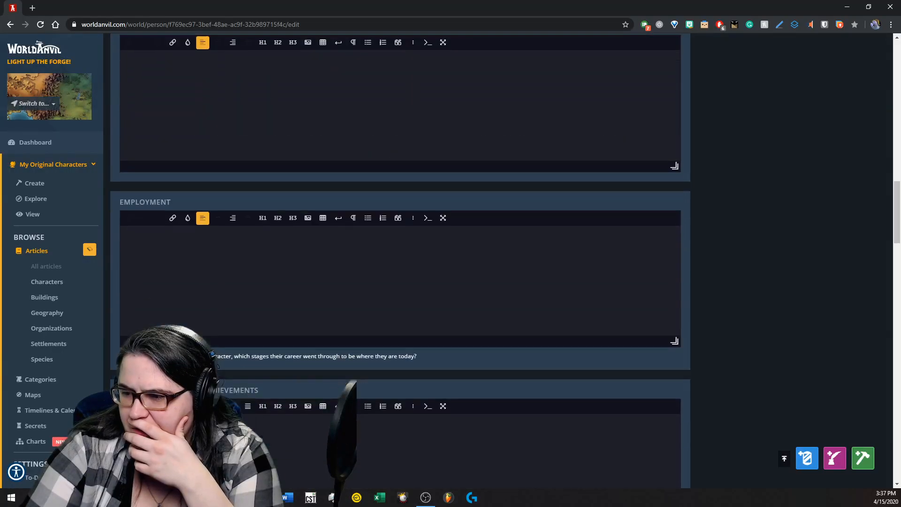
scroll(242, 263, "up", 4)
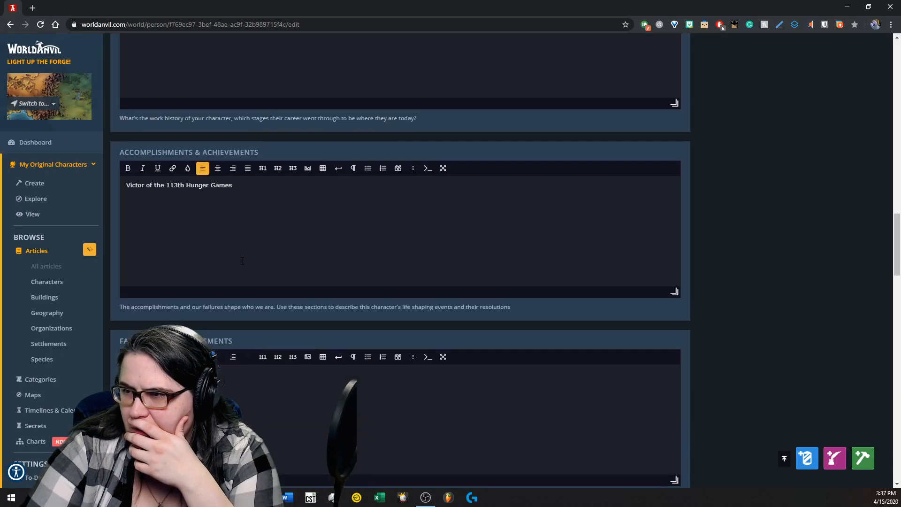
left_click(237, 375)
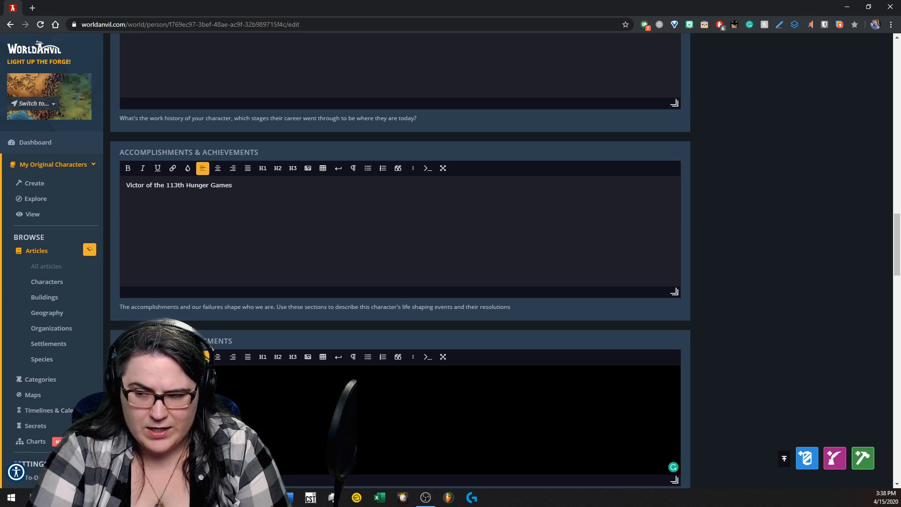
type("e of h")
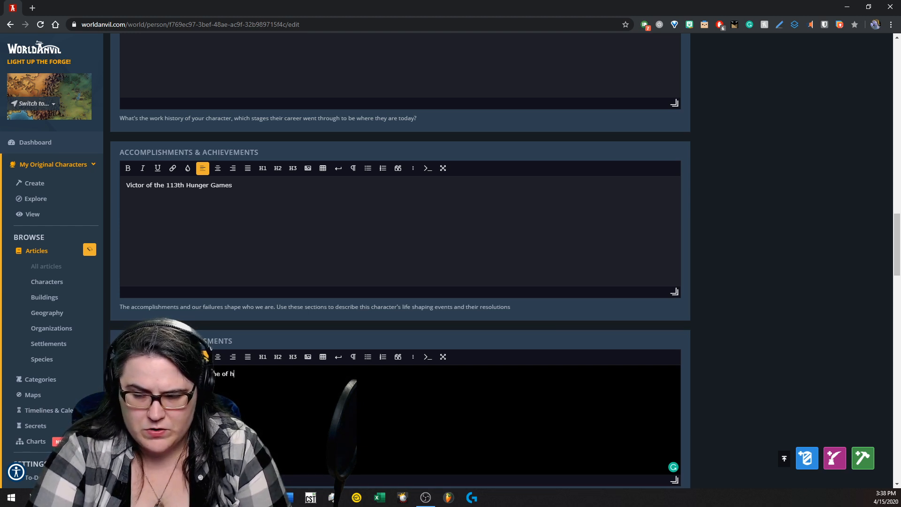
type("er tributes p")
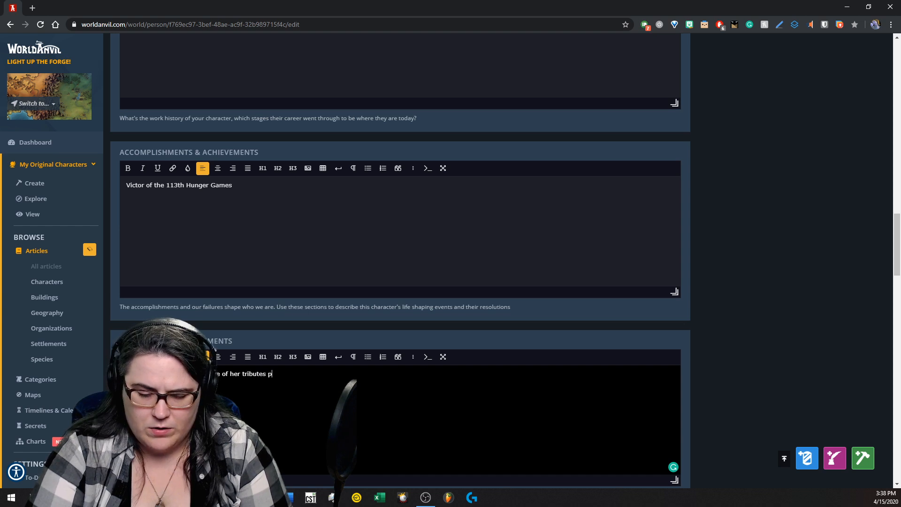
type("oisoned during the first night of the games.")
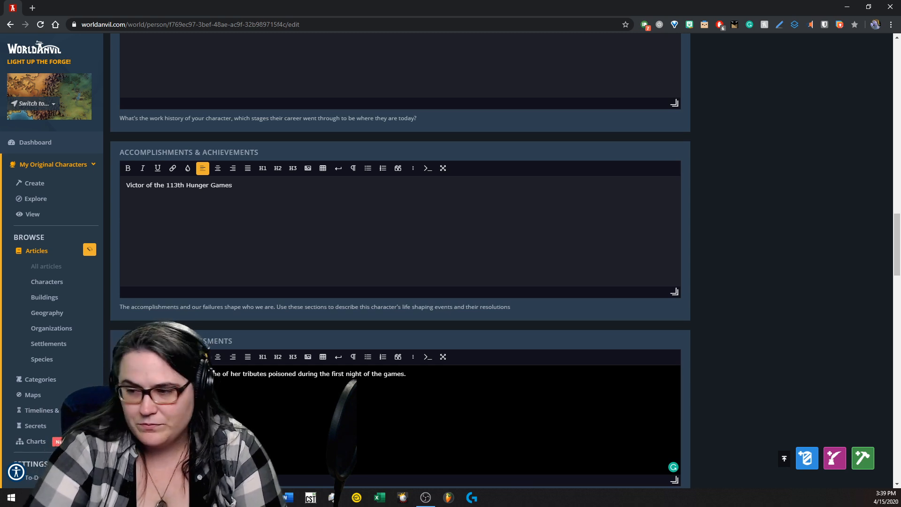
Check the remaining Mental fields down to Morality & Philosophy and save the article's changes
scroll(247, 315, "down", 15)
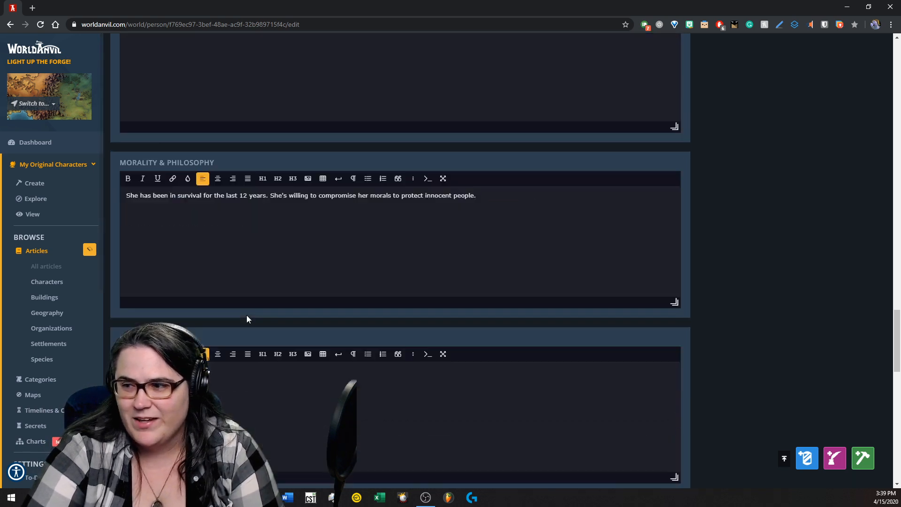
scroll(247, 319, "down", 10)
scroll(246, 319, "up", 15)
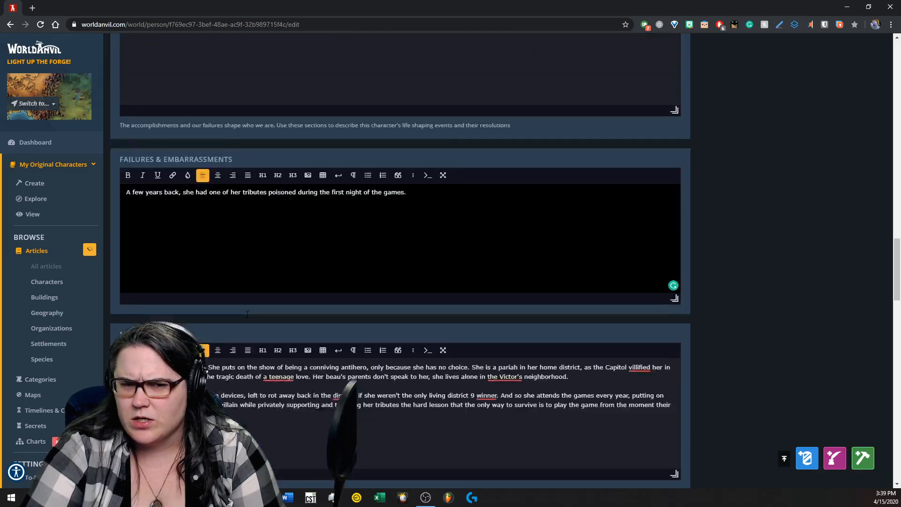
scroll(247, 315, "up", 20)
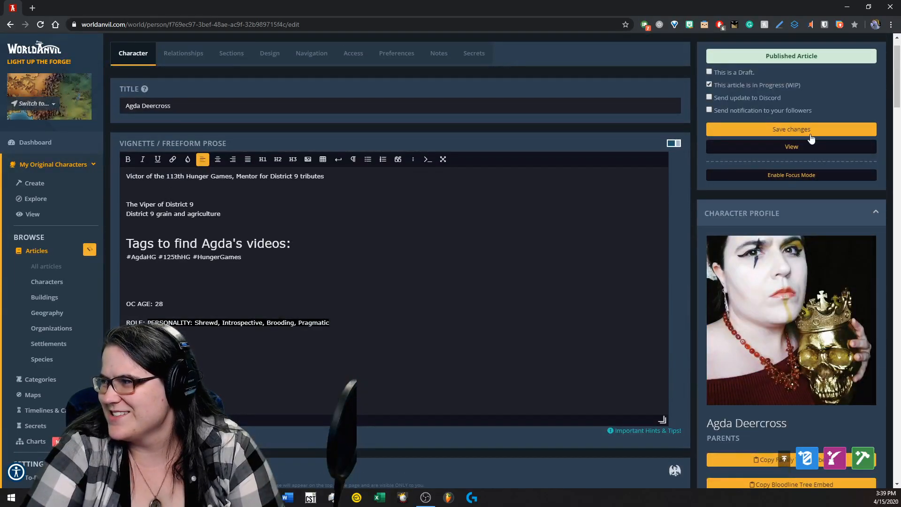
left_click(796, 148)
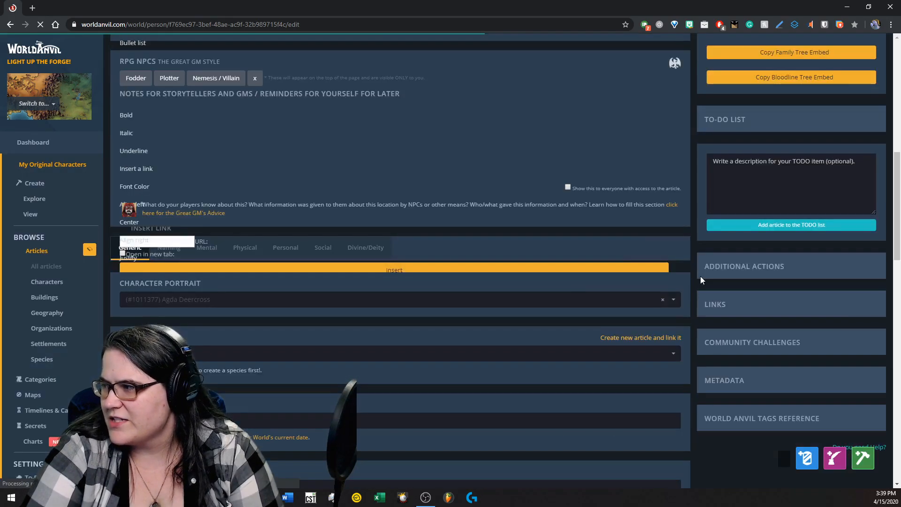
Cut the personality line "Shrewd, Introspective, Brooding, Pragmatic" out of the vignette text
scroll(308, 202, "up", 8)
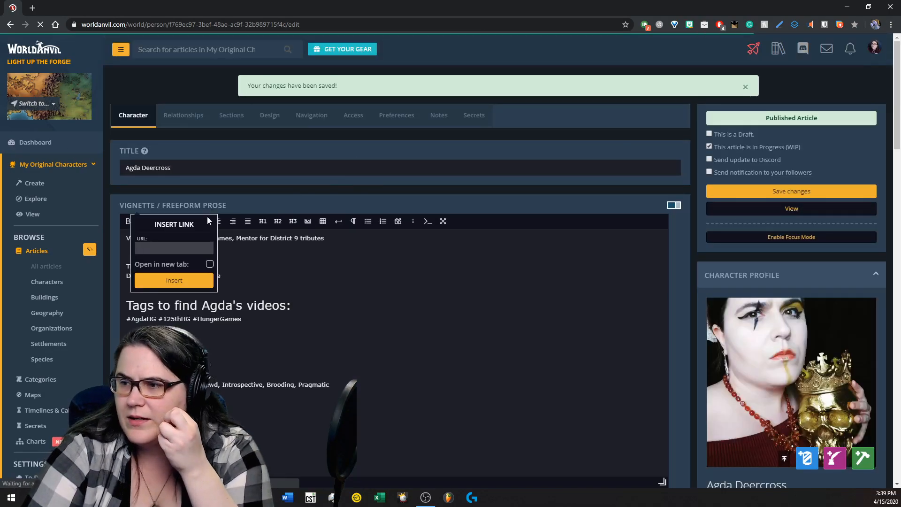
left_click(316, 299)
left_click_drag(330, 385, 202, 385)
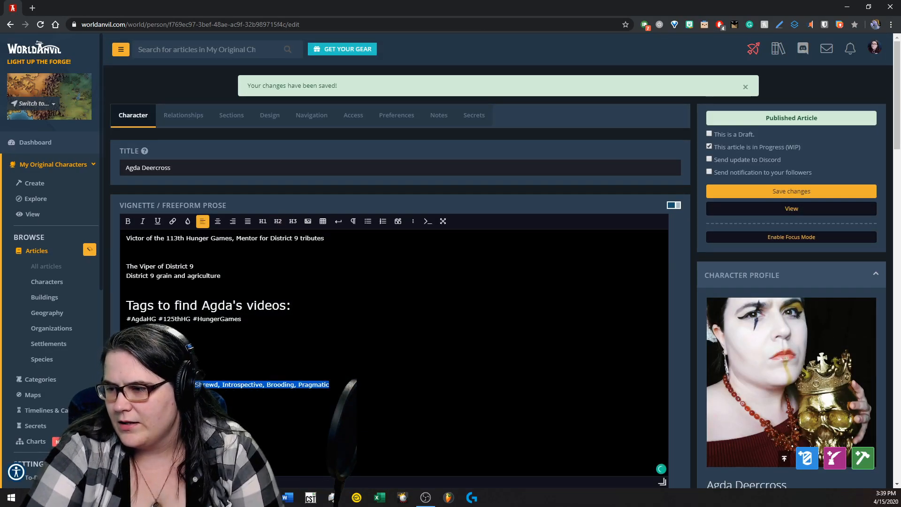
key("BackSpace")
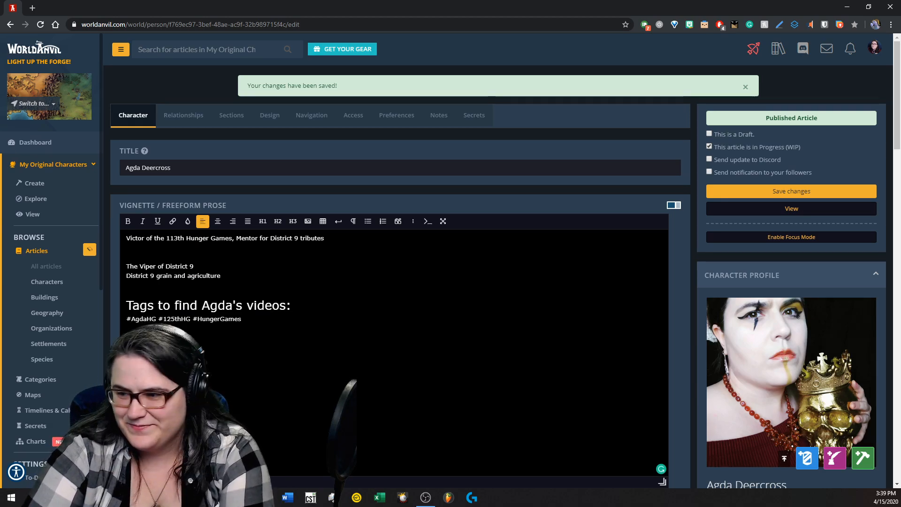
Put "Shrewd, Introspective, Brooding, Pragmatic" into the Mental section's Intellectual Characteristics field and save the article
scroll(225, 359, "down", 9)
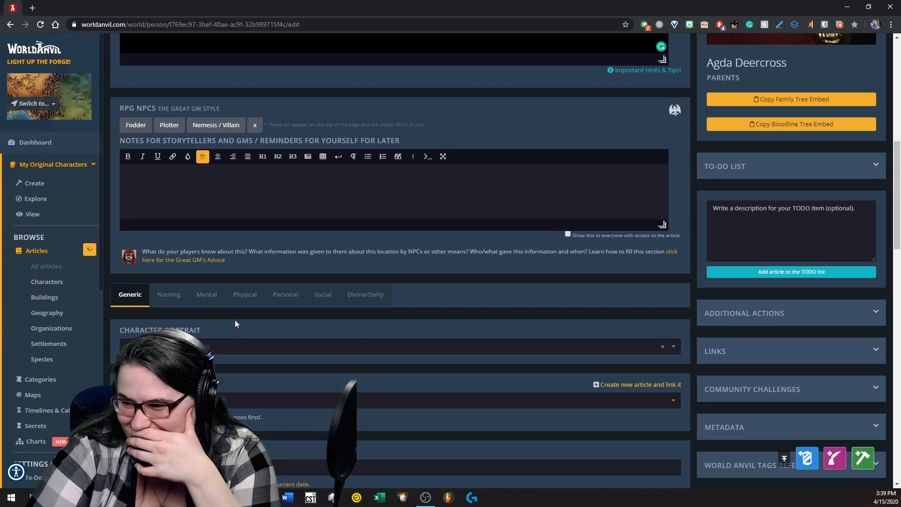
left_click(224, 306)
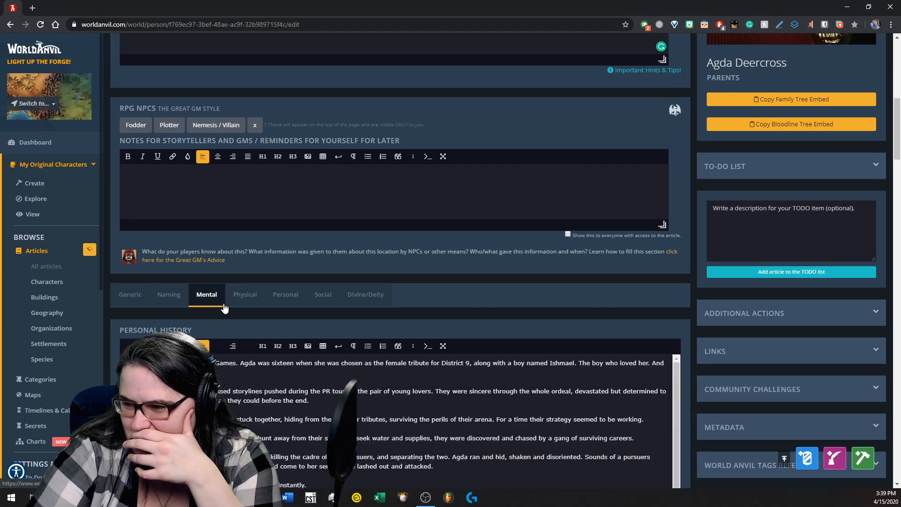
scroll(223, 328, "down", 15)
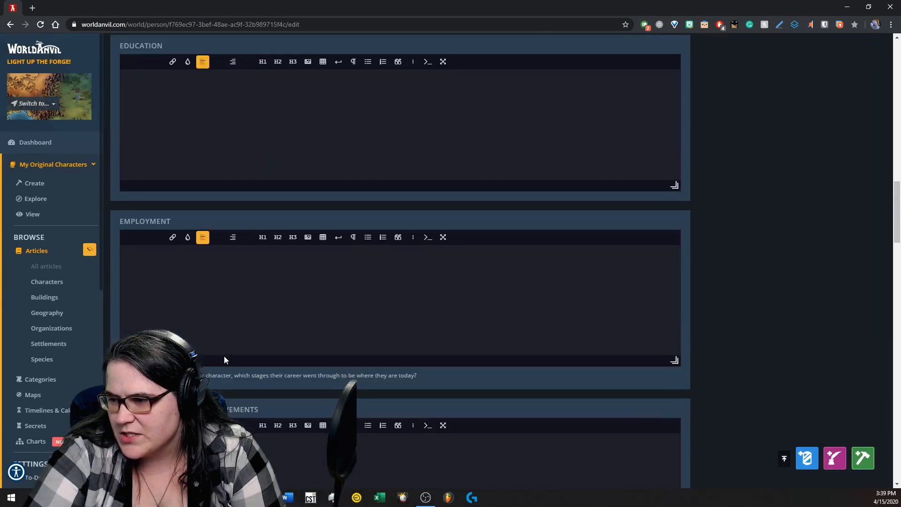
scroll(247, 369, "down", 10)
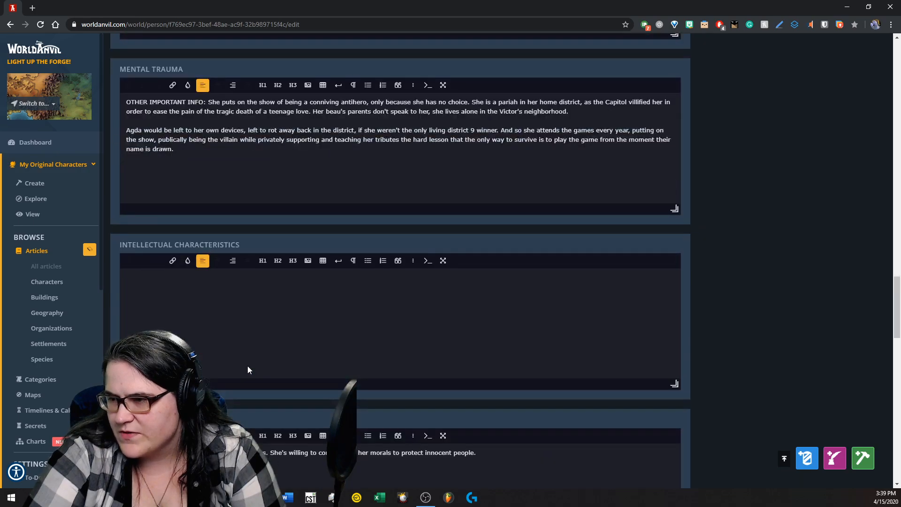
left_click(247, 370)
type("Nomadic, Introspective, Brooding, Pragmatic")
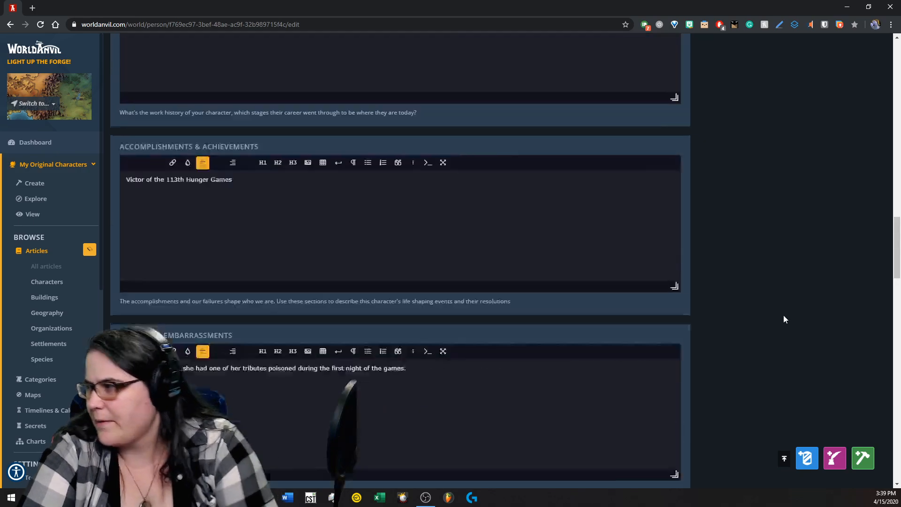
scroll(784, 318, "up", 10)
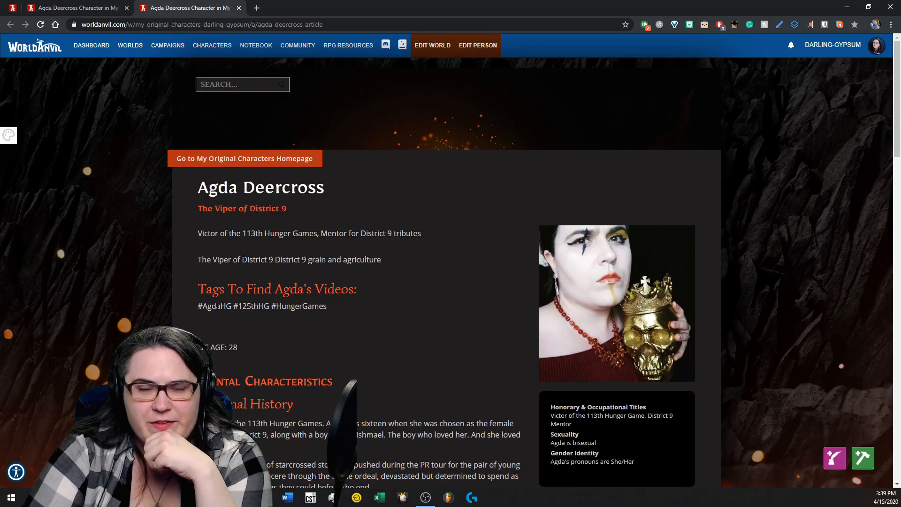
Read through the published Agda Deercross article, from the vignette and profile sidebar through the mental characteristics to the metadata
scroll(348, 323, "down", 3)
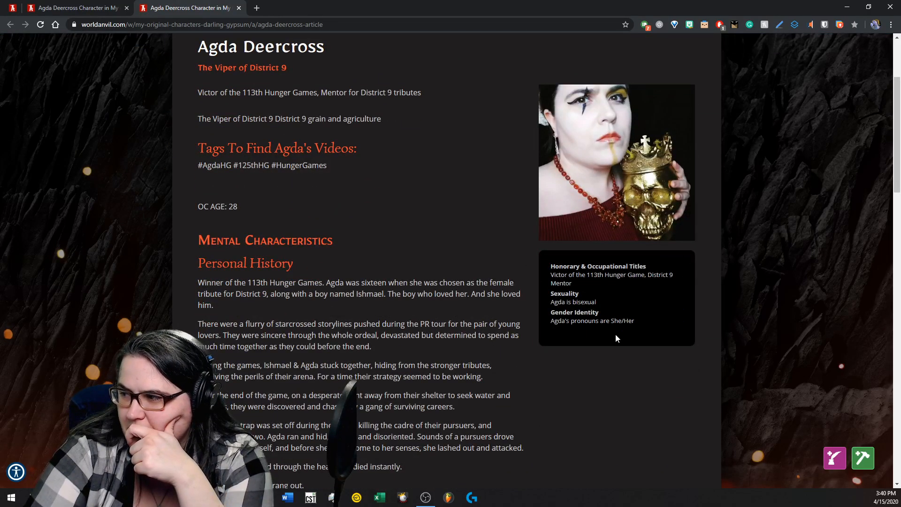
scroll(608, 216, "up", 3)
scroll(466, 343, "down", 5)
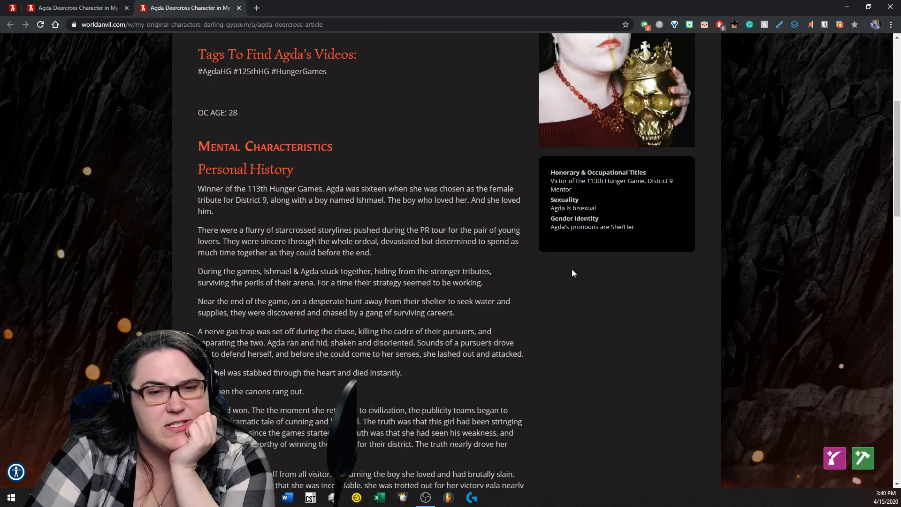
scroll(361, 263, "down", 7)
scroll(291, 372, "down", 7)
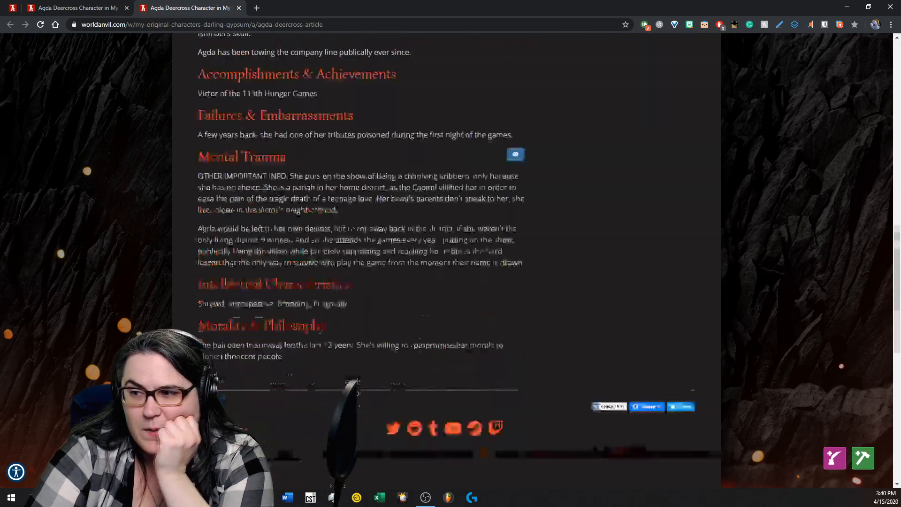
scroll(344, 260, "up", 3)
scroll(344, 261, "up", 12)
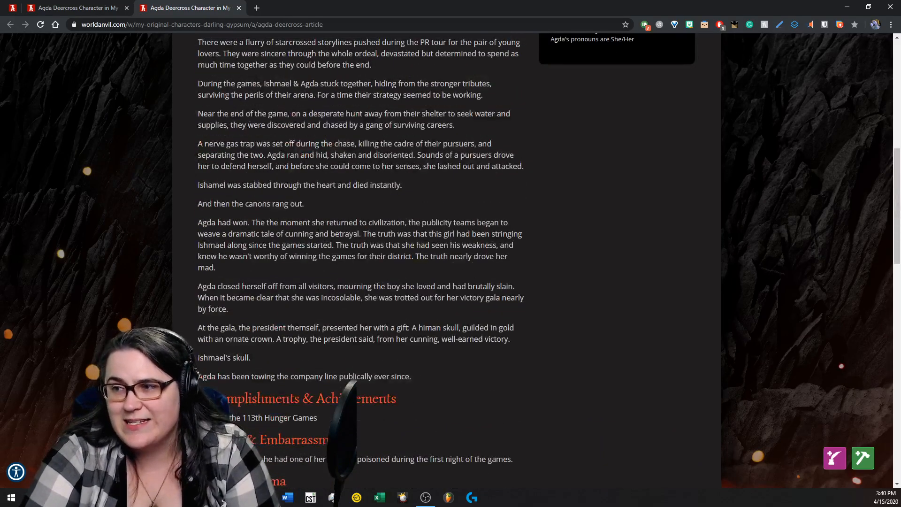
left_click_drag(253, 241, 316, 382)
left_click(319, 379)
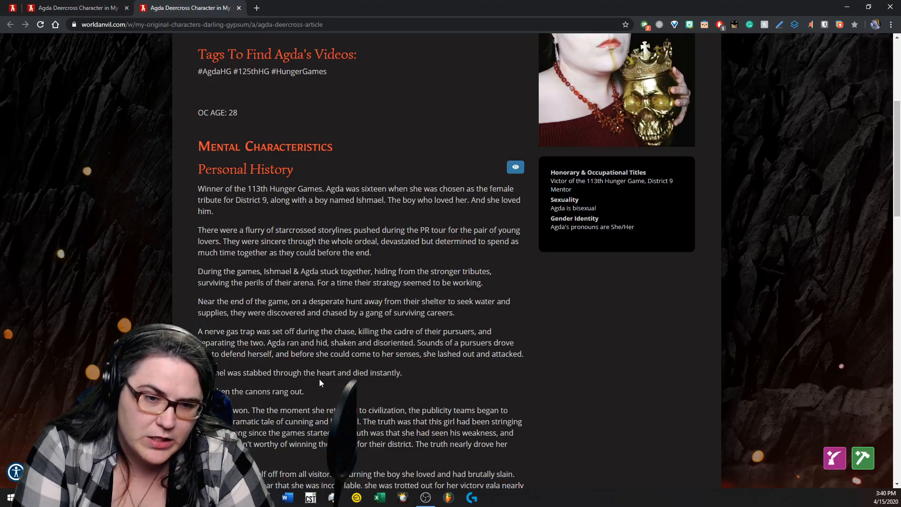
scroll(400, 306, "down", 10)
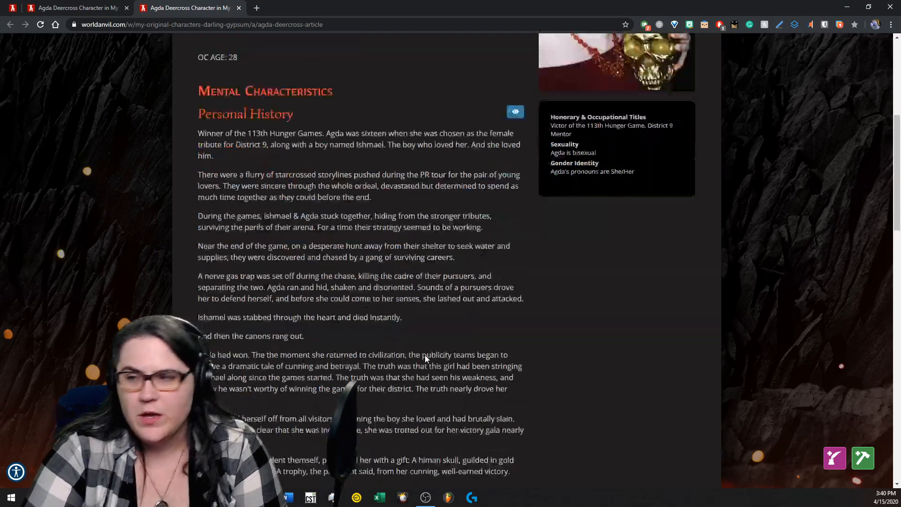
scroll(270, 242, "down", 5)
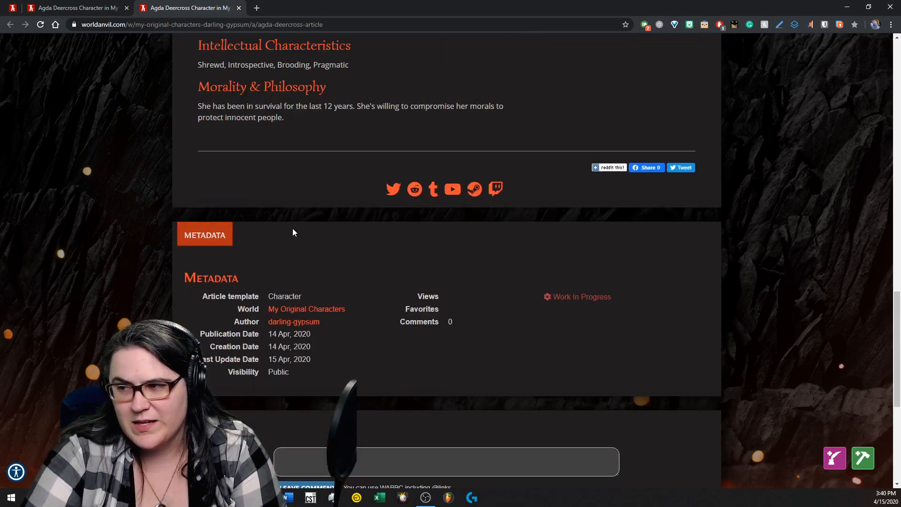
scroll(330, 266, "up", 13)
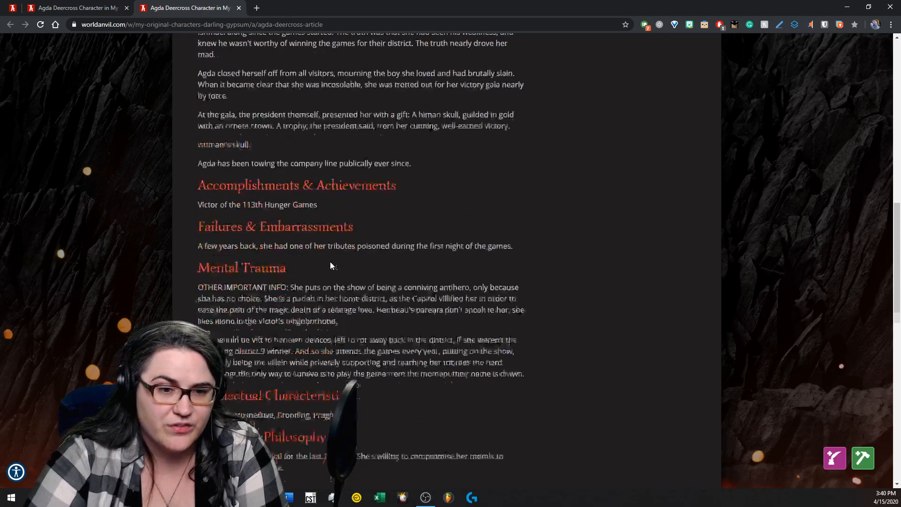
scroll(330, 266, "up", 8)
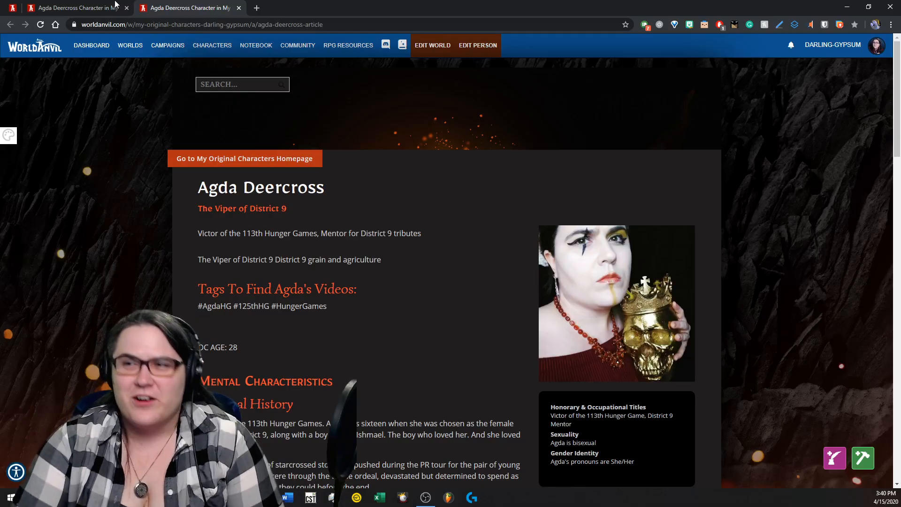
Open the My Original Characters homepage and close the Agda Deercross pages
left_click(126, 7)
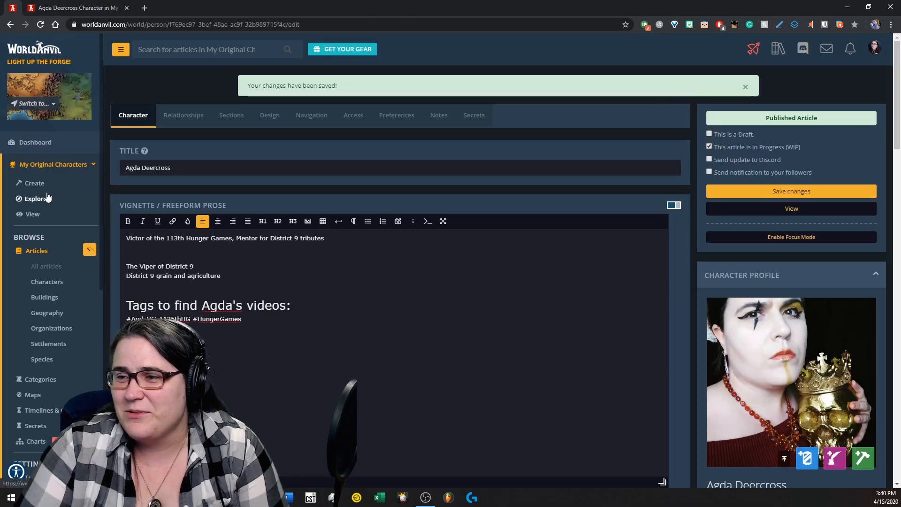
left_click(47, 198)
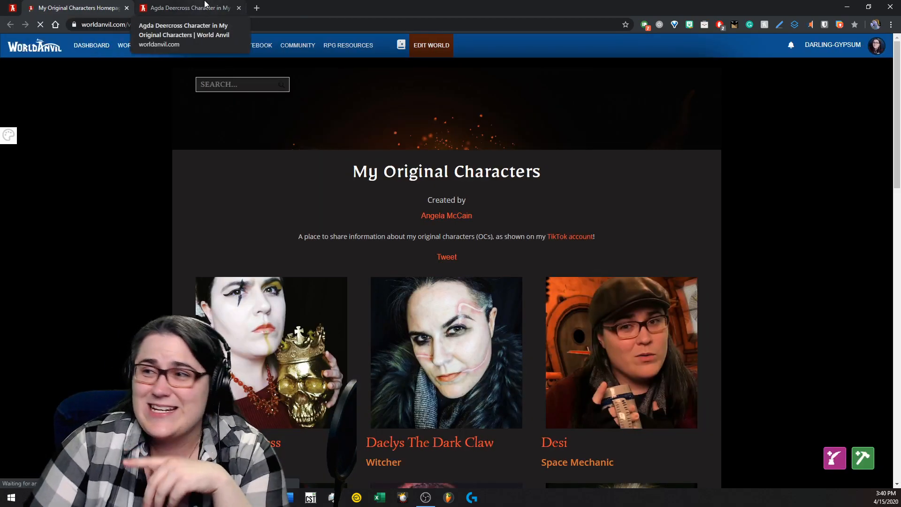
middle_click(204, 4)
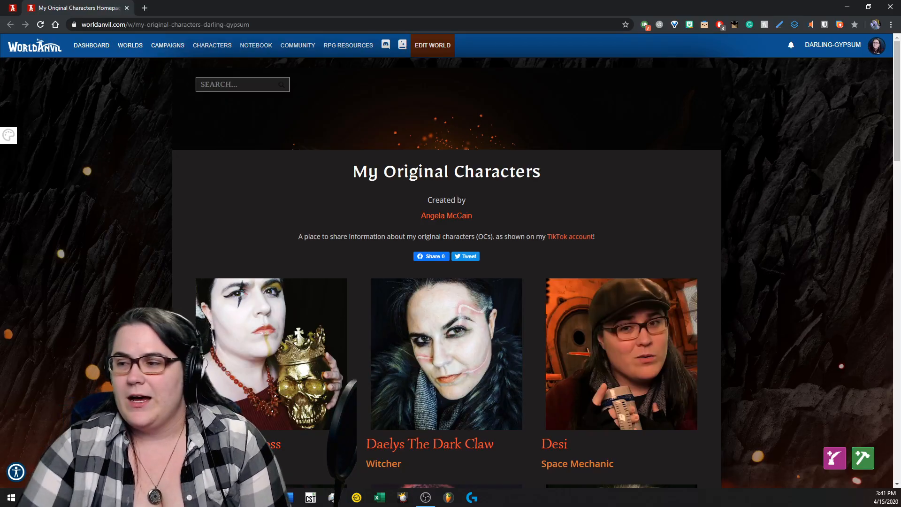
Look over the character portraits and their subtitles on the world's homepage
scroll(453, 260, "down", 7)
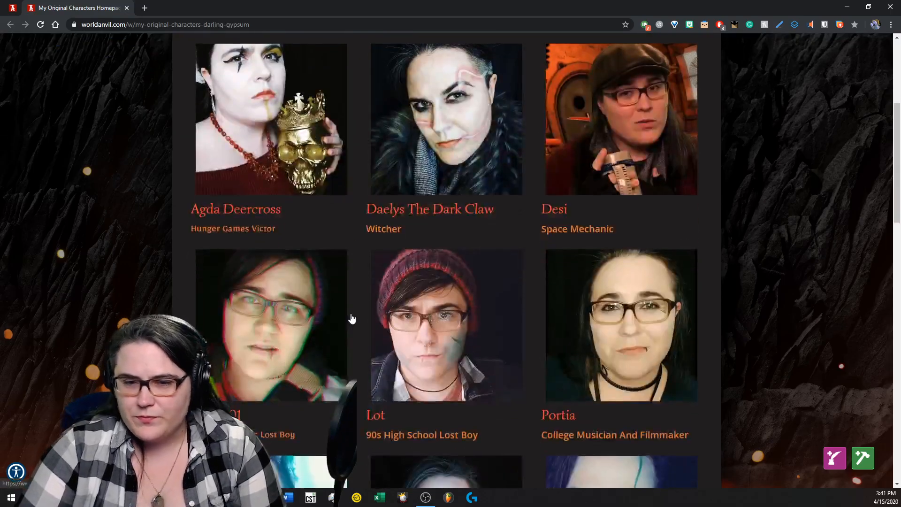
scroll(453, 259, "up", 2)
scroll(453, 259, "down", 3)
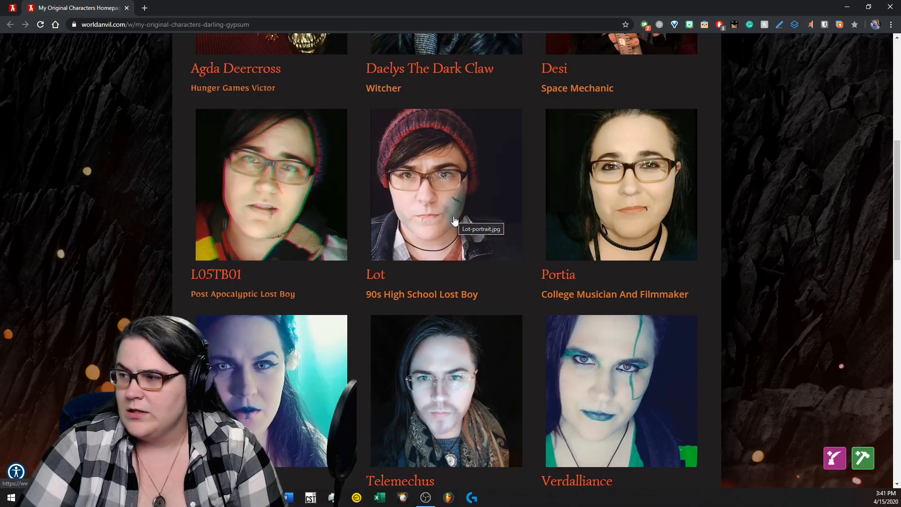
Open the Lot character article from the world homepage and start editing its vignette text after "Lost Boy"
left_click(315, 205)
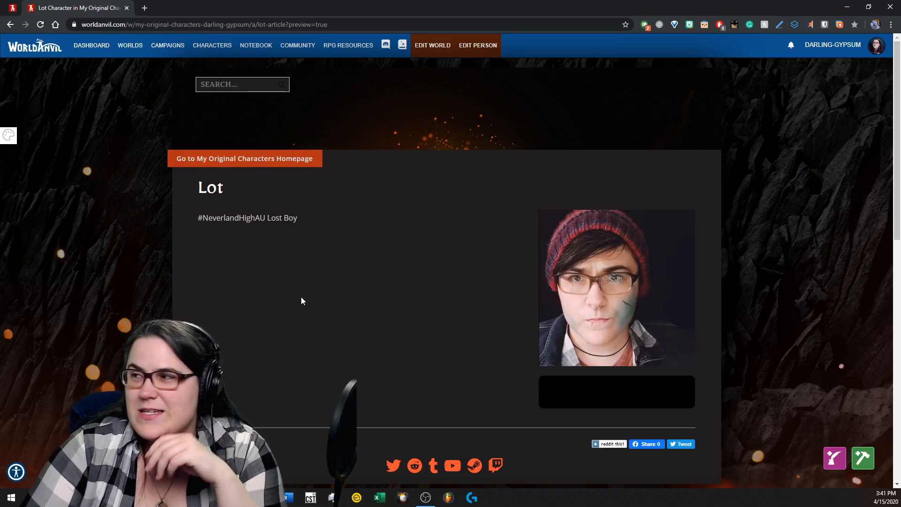
left_click(480, 46)
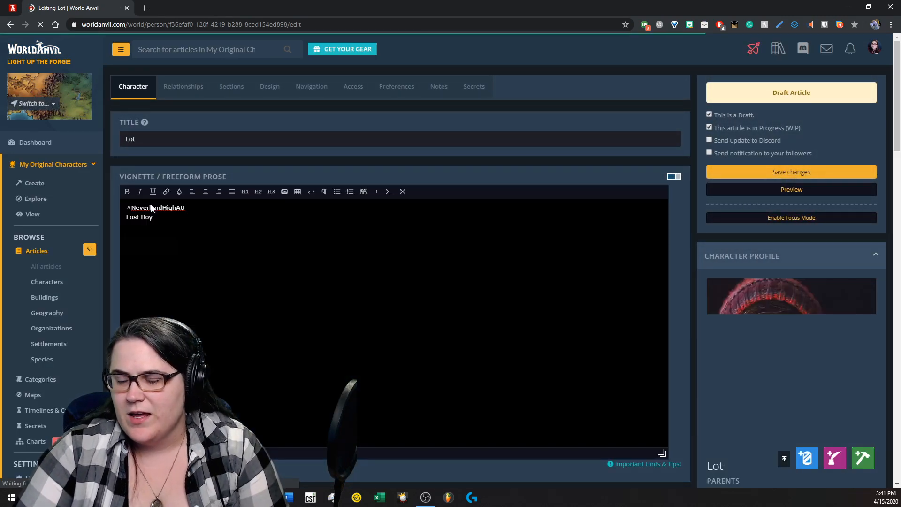
left_click(160, 217)
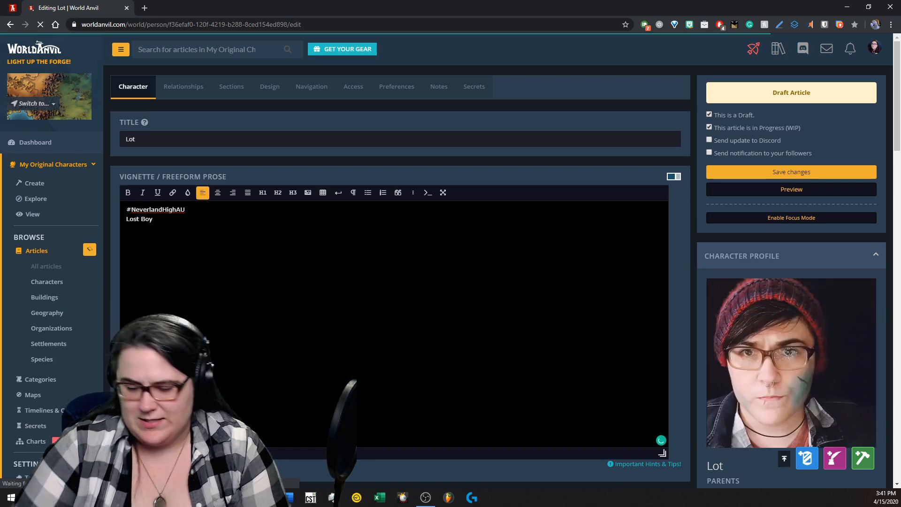
Add the vignette lines "Junior at Neverland High", "Artist" and "Haas a huge crush his best friend Tink" below "Lost Boy"
key("Return")
key("Return")
key("Return")
type("Junior")
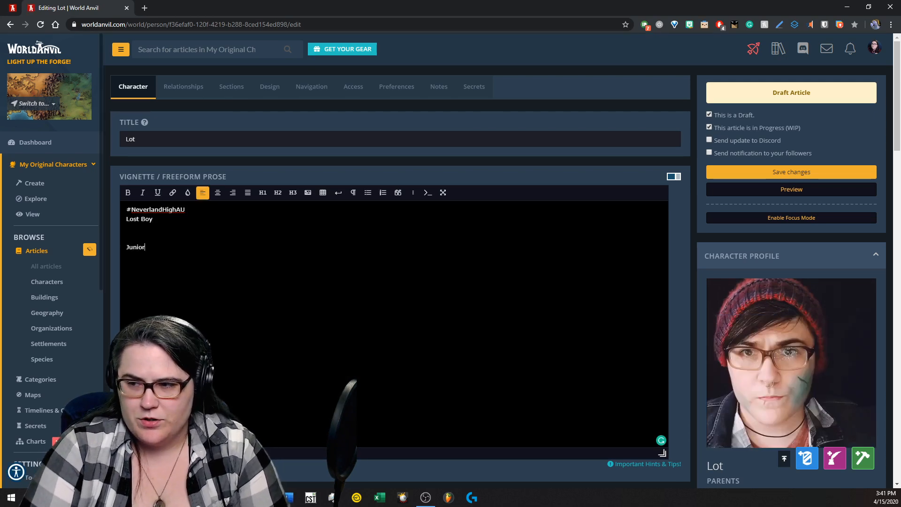
type(" at NNeverland High")
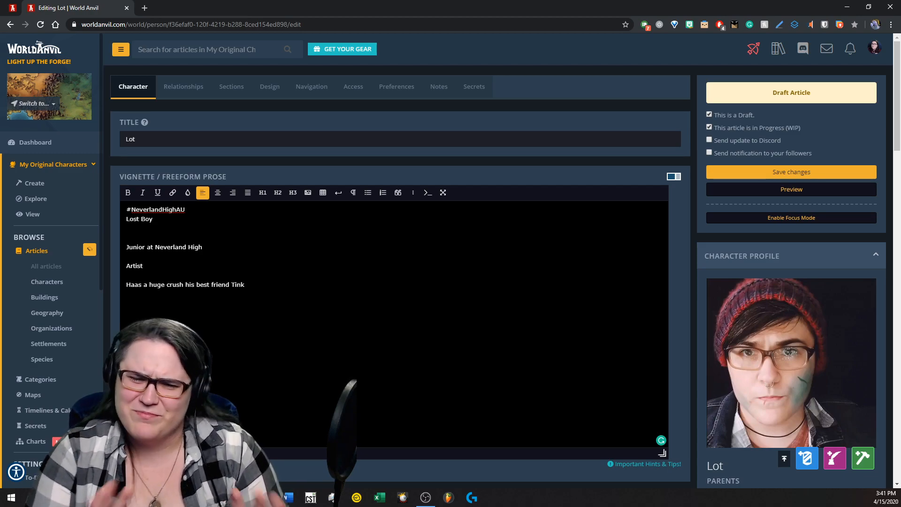
Correct "Haas" to "Has" in the crush line and add "Foster Kid" as a separate line below it
key("Up")
key("Right")
key("Right")
key("Right")
key("Right")
key("BackSpace")
key("End")
key("Return")
type("Foster")
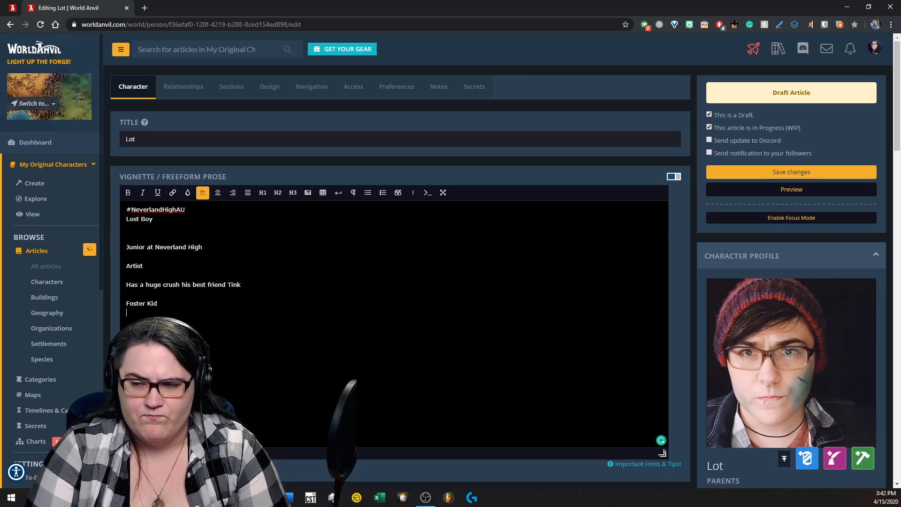
List "-Grafitti" and "-Favorite Mediums are sharpies and spray paint" under the Artist line of the vignette
key("Return")
key("Up")
type("-")
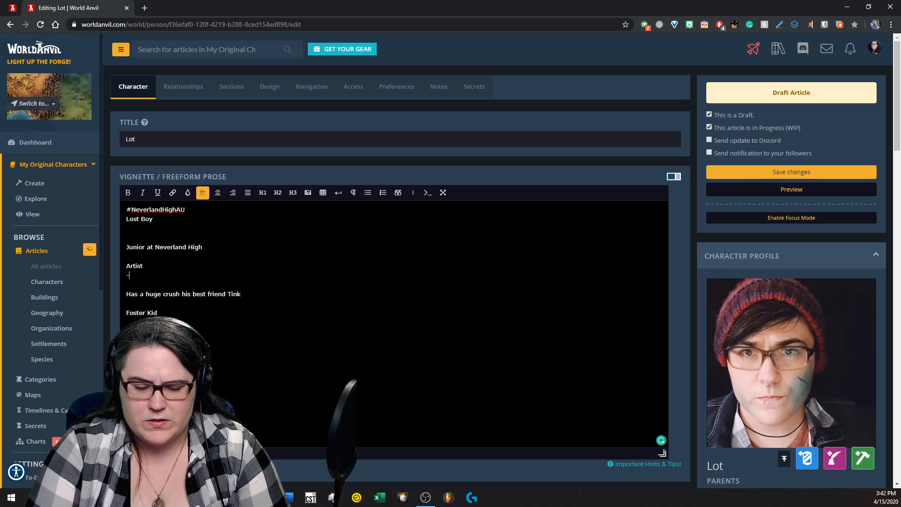
type("Grafitti")
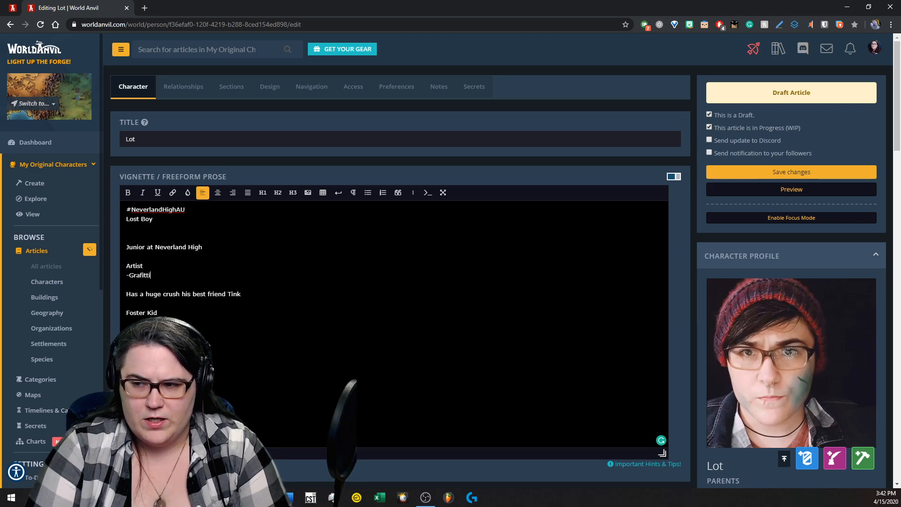
key("Return")
type("-")
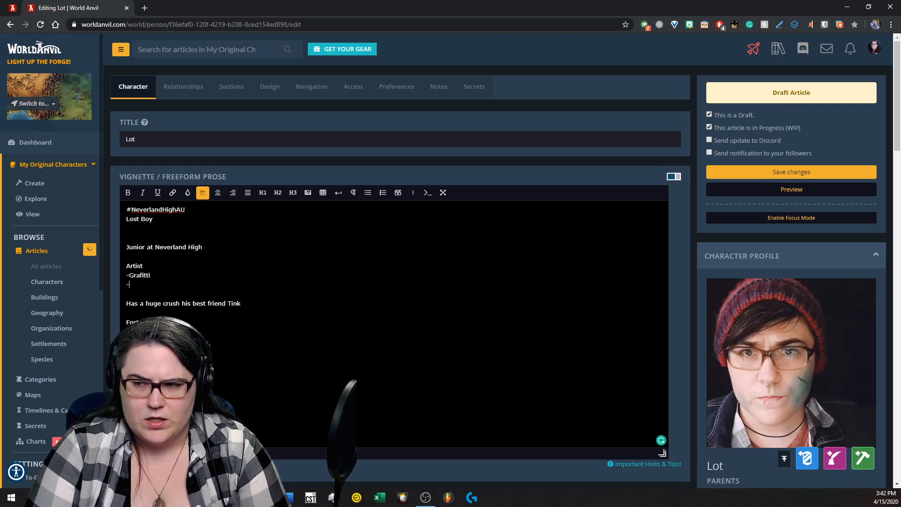
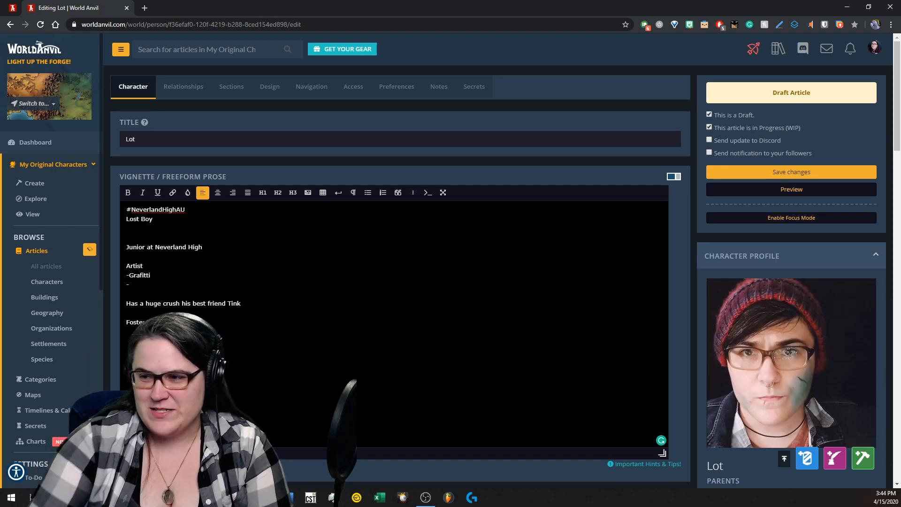
type("Favorit")
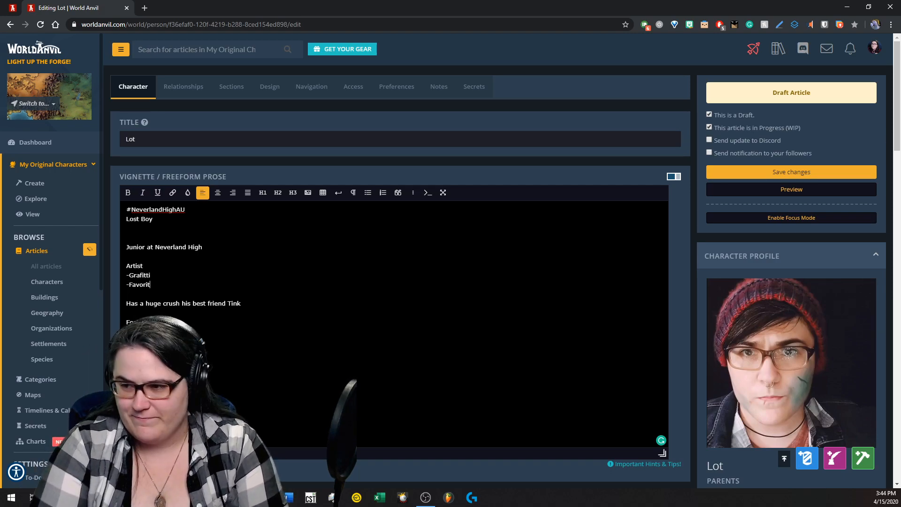
type("e Mediums are sharpies and spray pai")
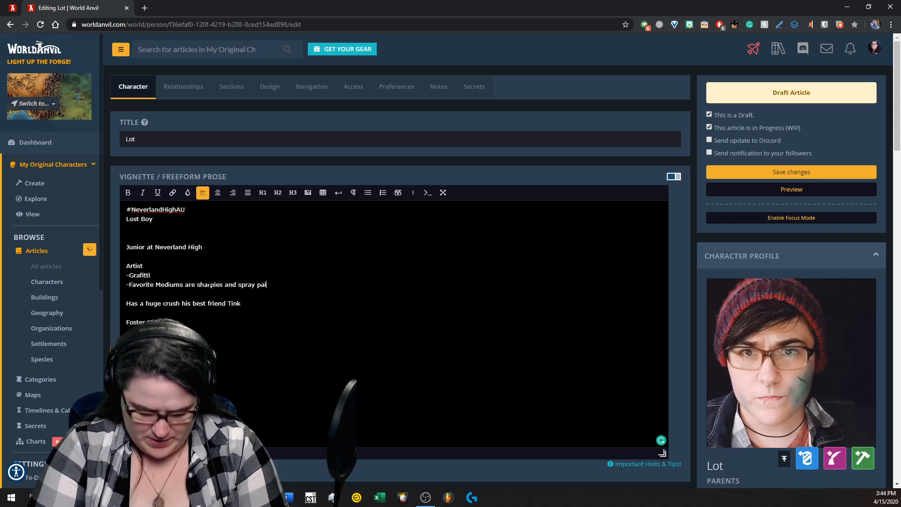
type("nt")
key("Return")
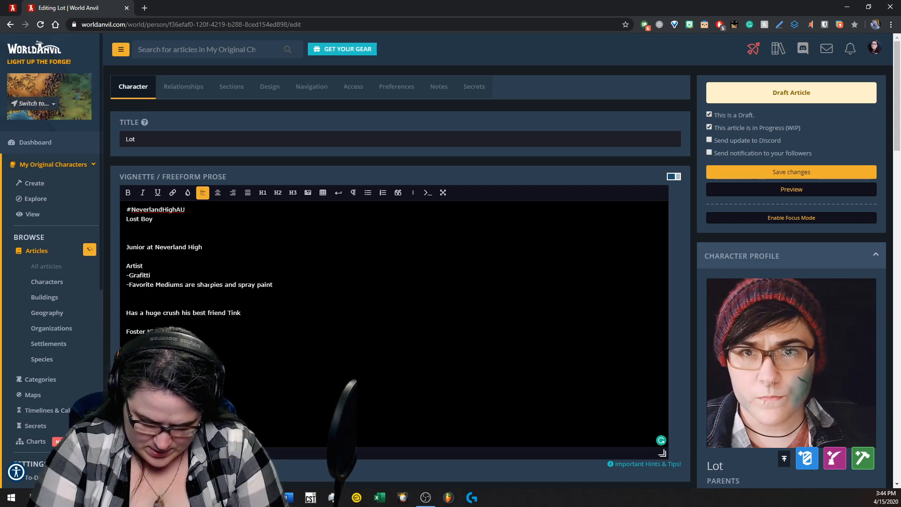
Add "Friends with Tink and Peter, and the other Lost Boys" and extend the foster line to "Foster Kid, foster siblings with Tootles"
type("-O")
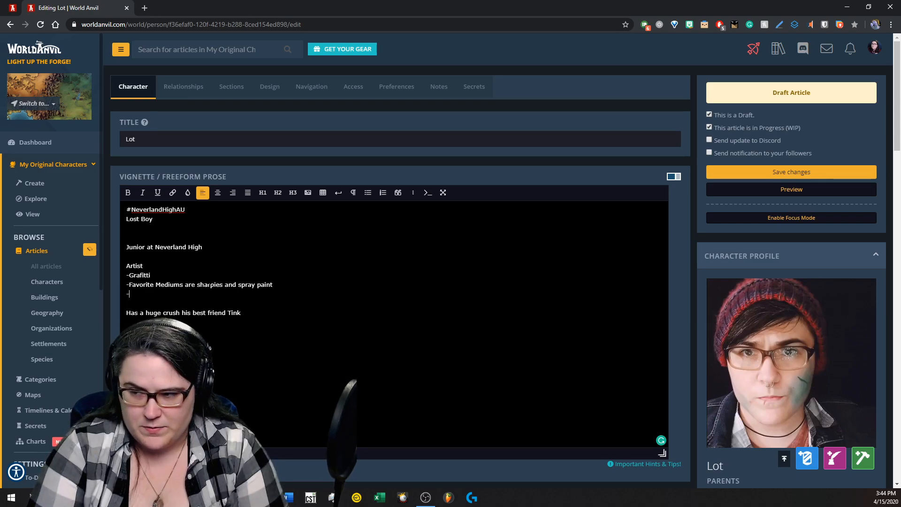
key("BackSpace")
key("Return")
type("Friends with Tink and Peter, and the other Los")
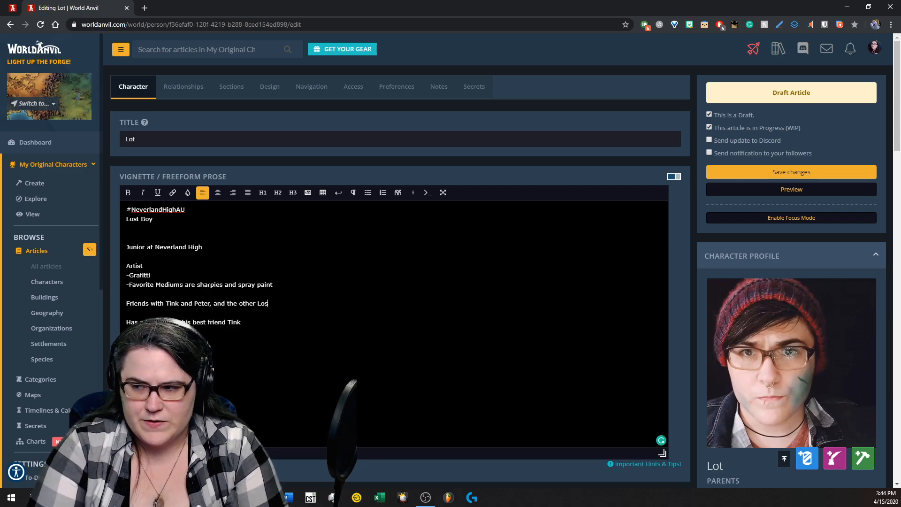
type("t Boys")
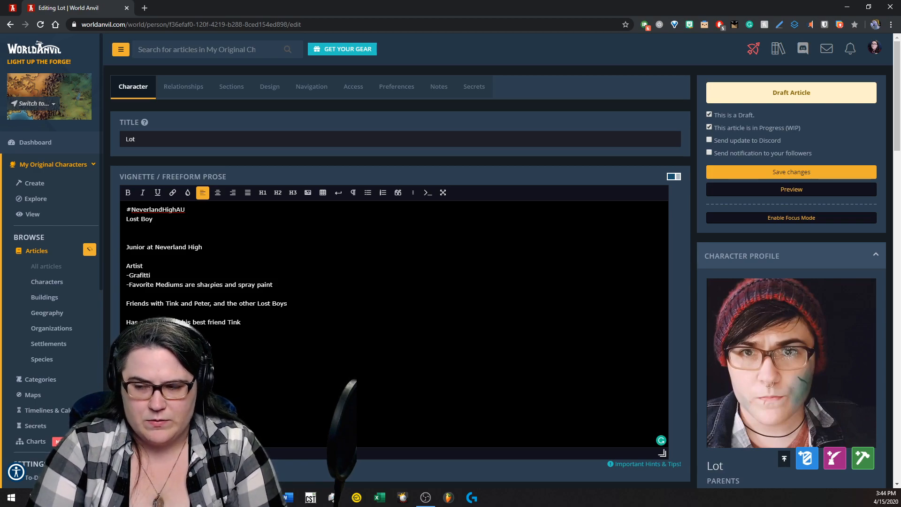
type("with Toodl")
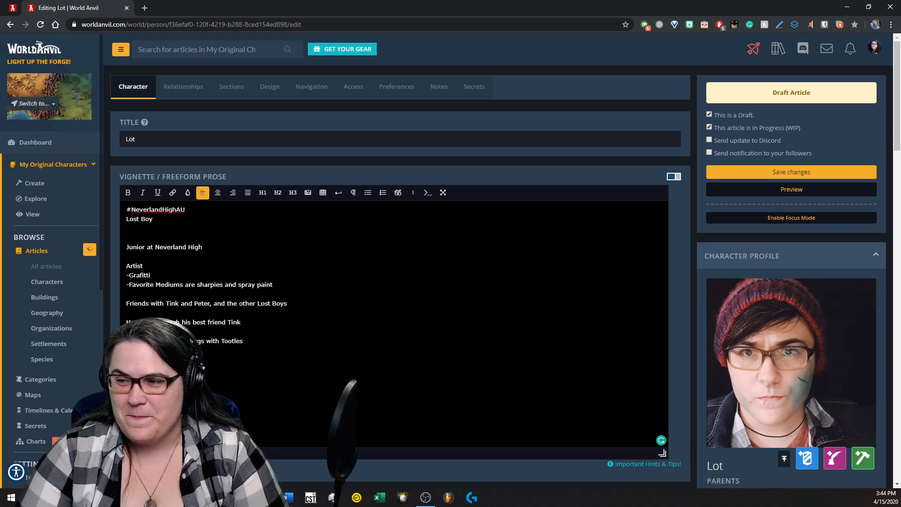
Insert the line "Pronouns: he/they" between "Lost Boy" and "Junior at Neverland High", spaced by blank lines
left_click(176, 225)
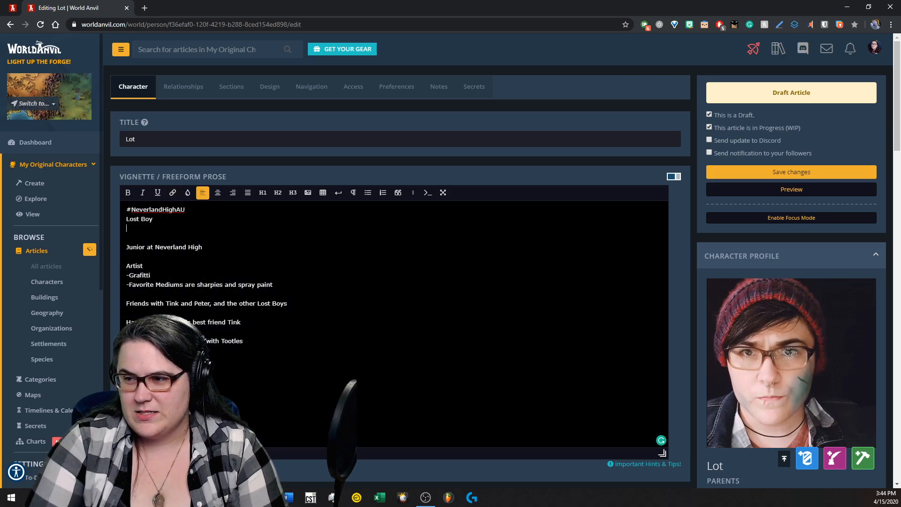
key("Return")
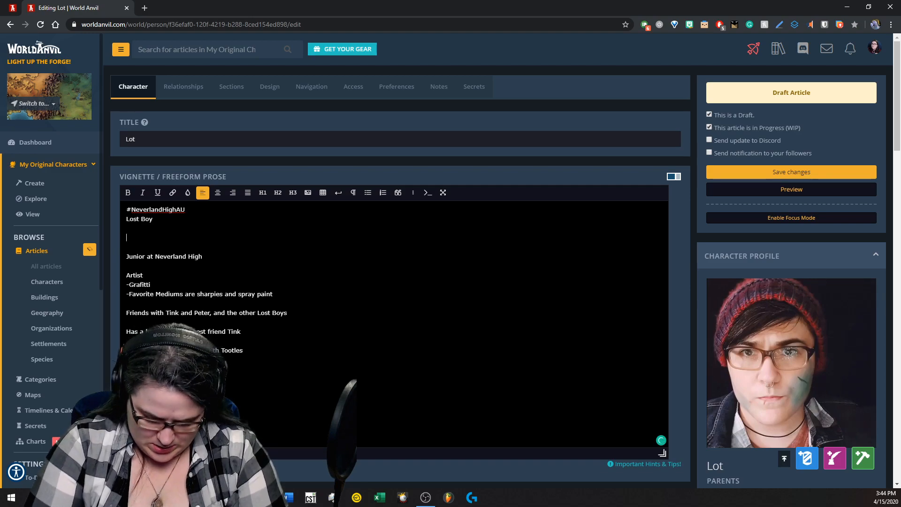
type("pronouns are he/they")
key("Return")
key("Delete")
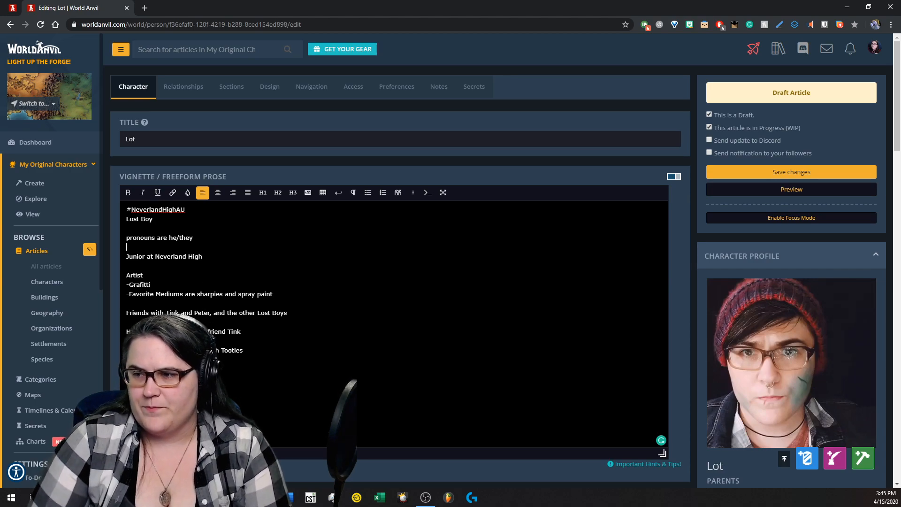
double_click(158, 238)
key("BackSpace")
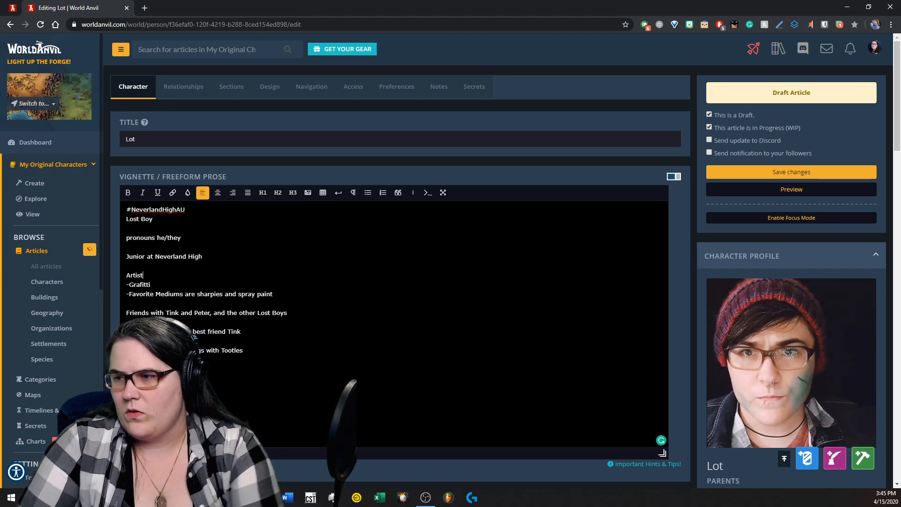
key("BackSpace")
type(":")
left_click(127, 238)
key("Delete")
type("P")
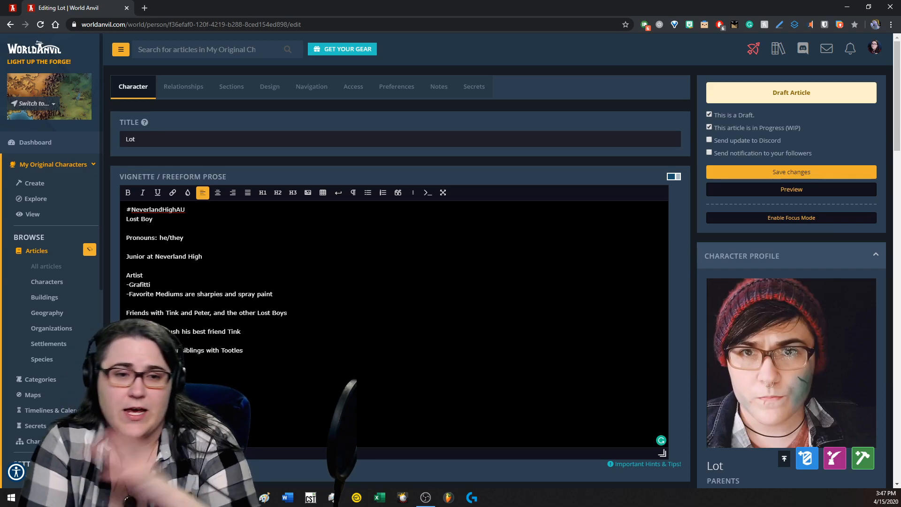
Add the line "Makes art inspired by his friends" below the foster siblings line in the vignette
scroll(394, 258, "down", 2)
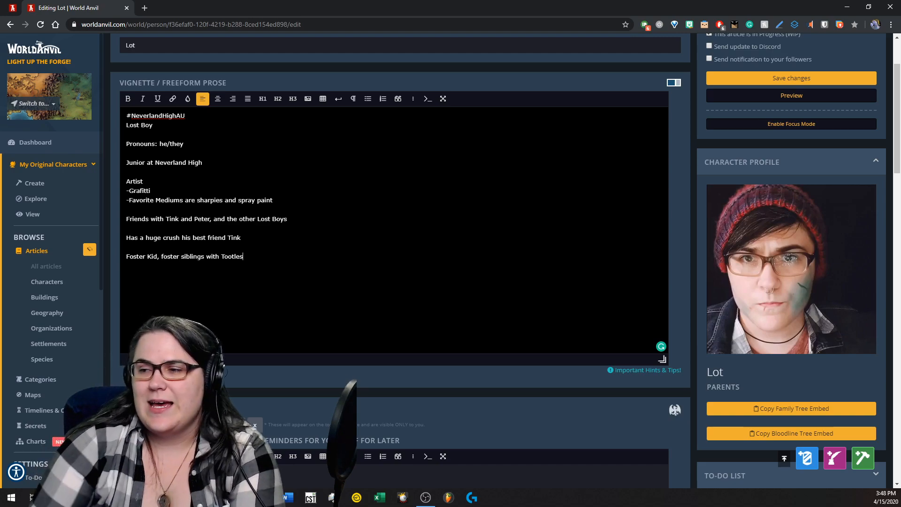
key("Return")
key("Return")
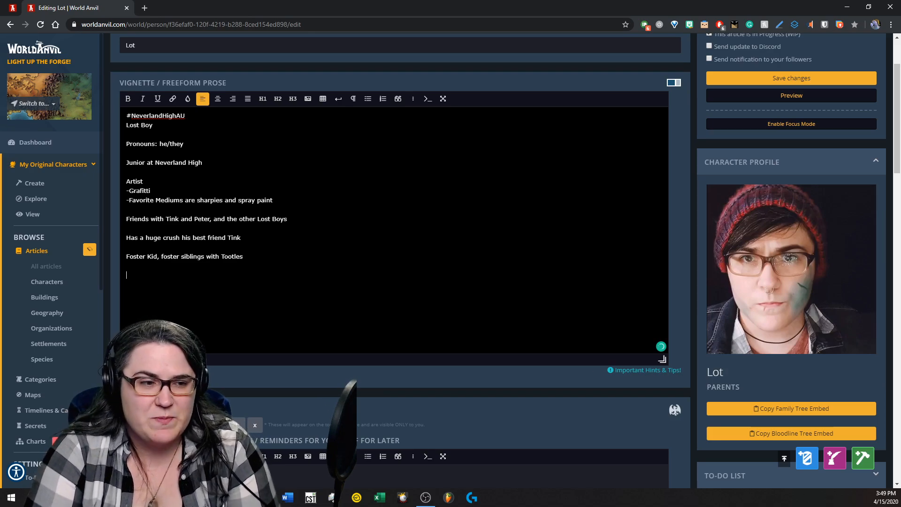
type("Makes ")
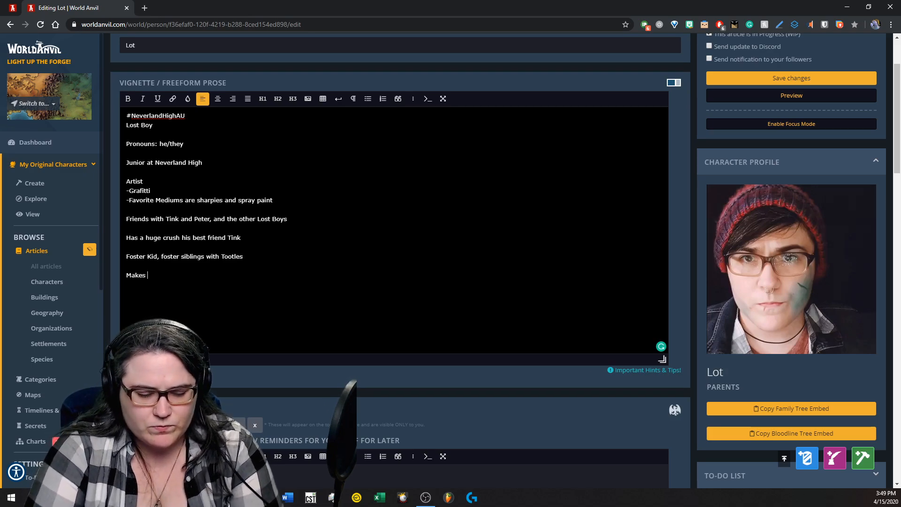
type("art inspired by his friends")
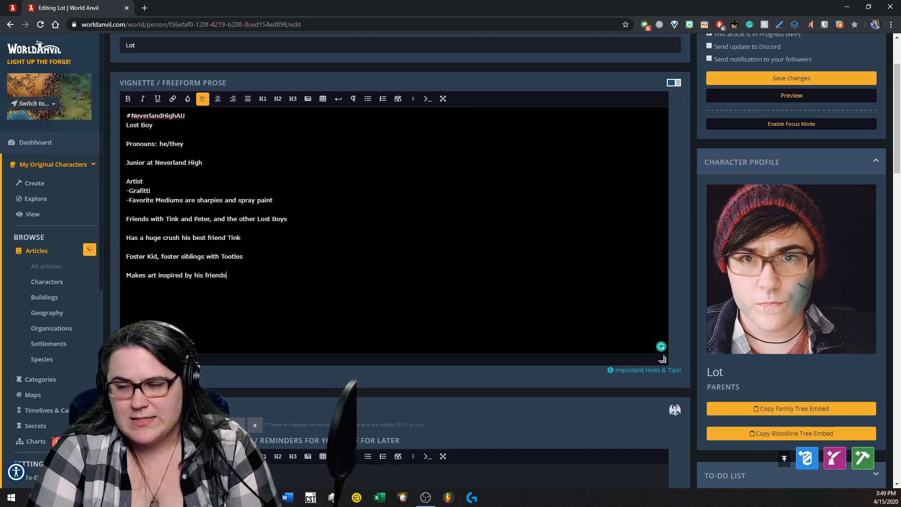
Add a "Notable Friends:" list at the end of the vignette with Tink, Peter, Tootles, Curly, Cedar and Michael Darling
left_click(126, 303)
type("Notable Friends:")
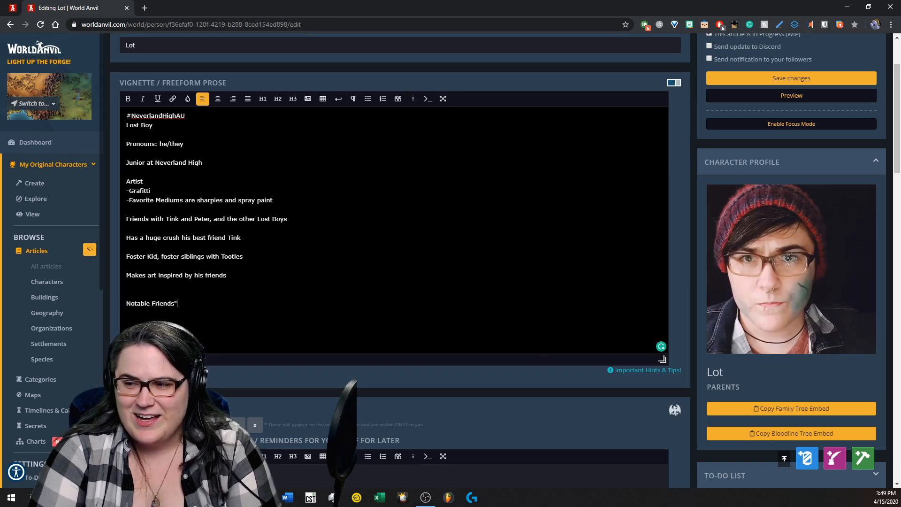
key("Return")
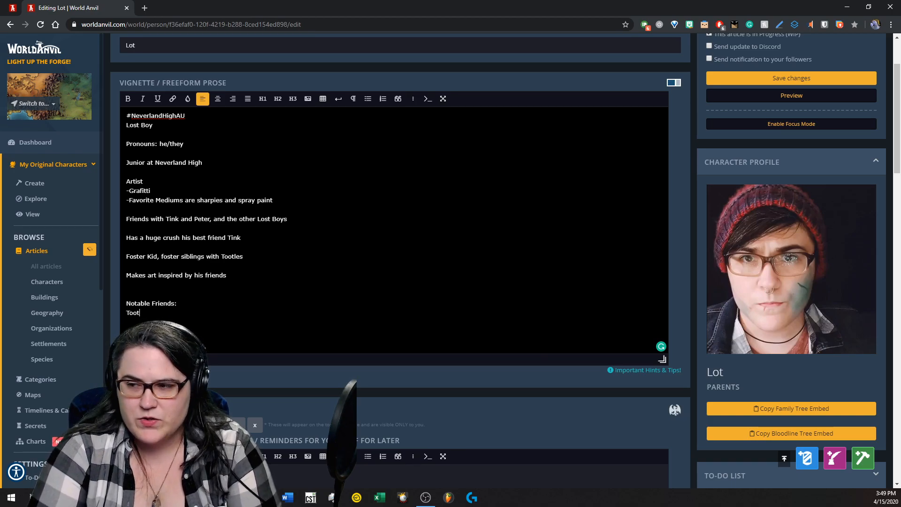
type("Tink")
key("Return")
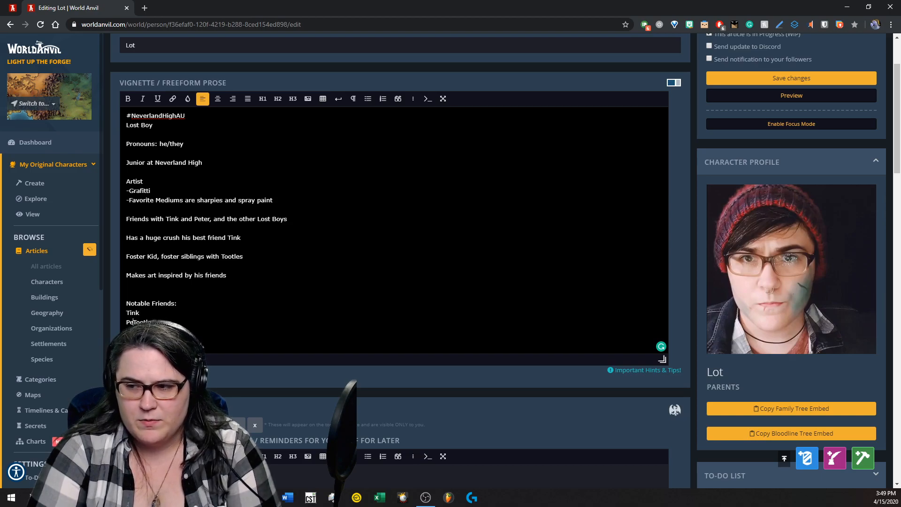
type("Peter")
key("Return")
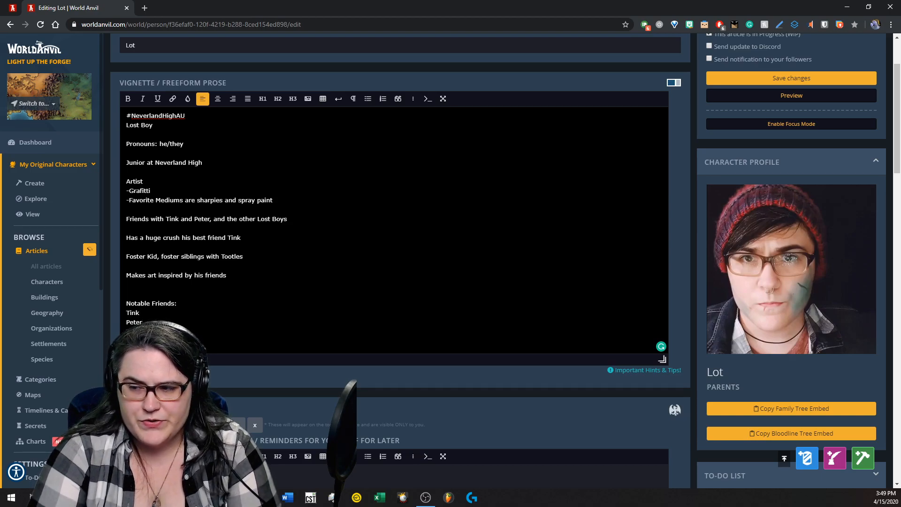
key("Return")
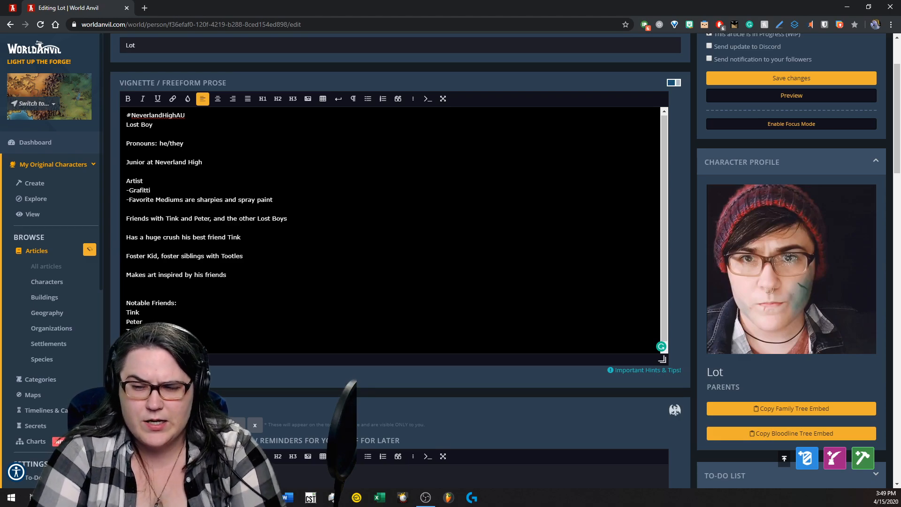
key("Return")
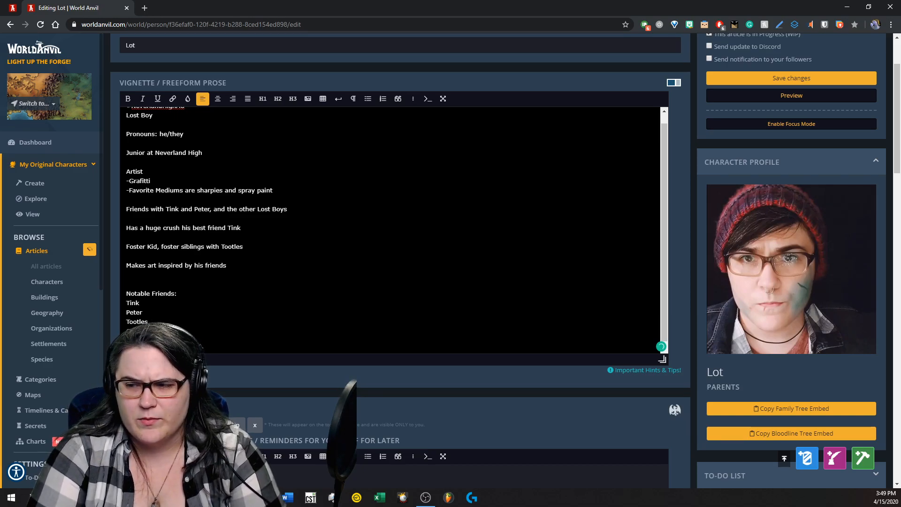
key("Return")
key("BackSpace")
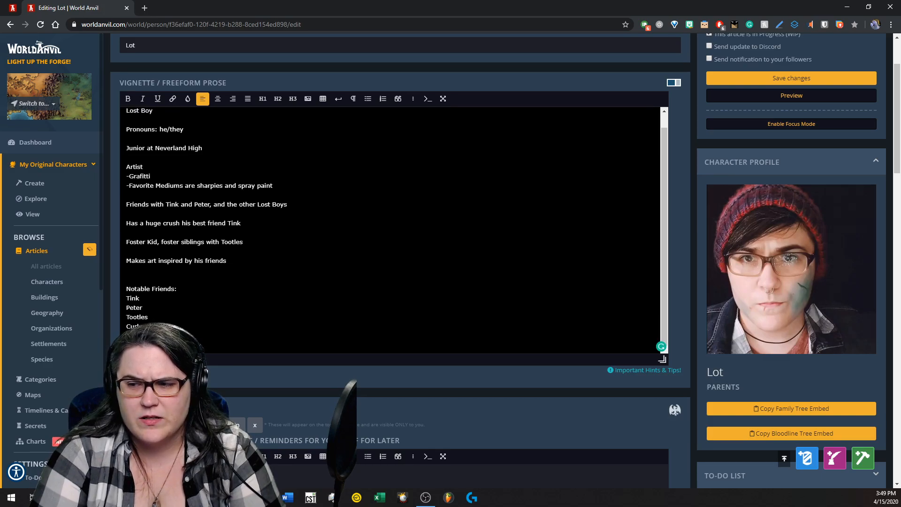
key("Return")
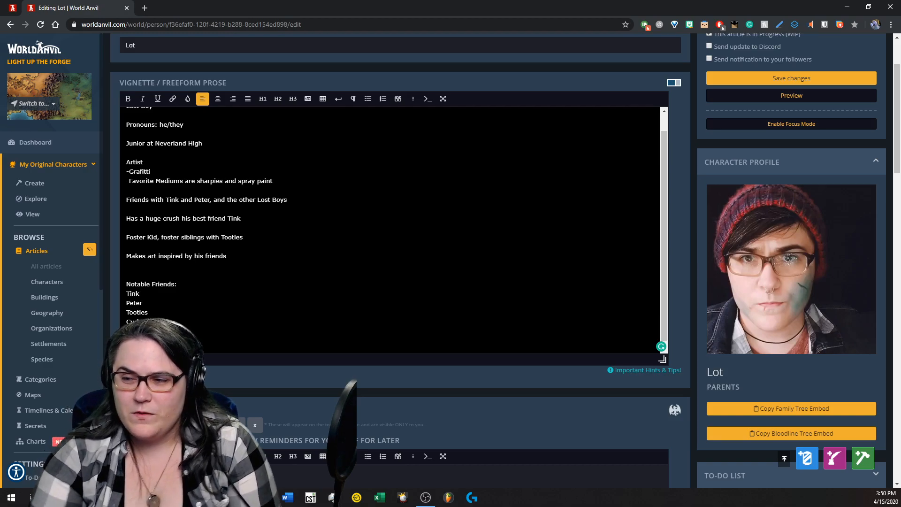
scroll(185, 244, "down", 3)
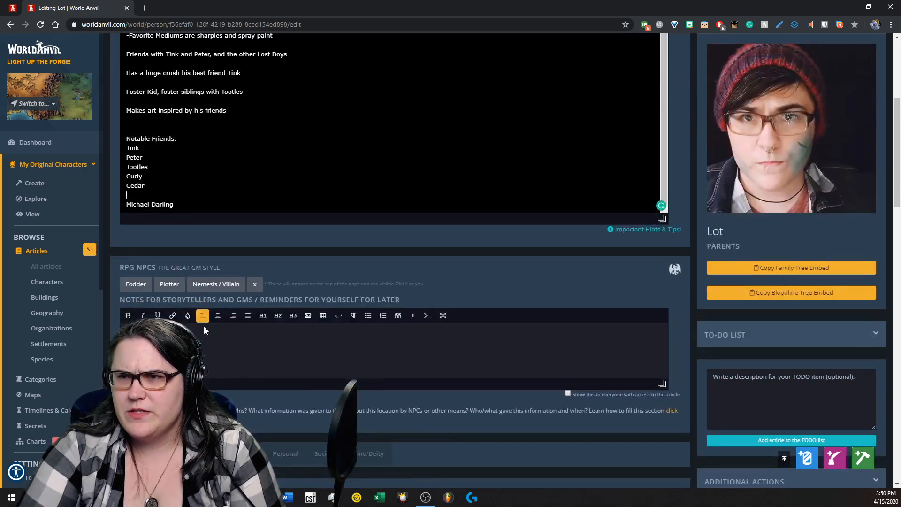
Remove the blank line between Cedar and Michael Darling in the friends list and save the Lot article
key("BackSpace")
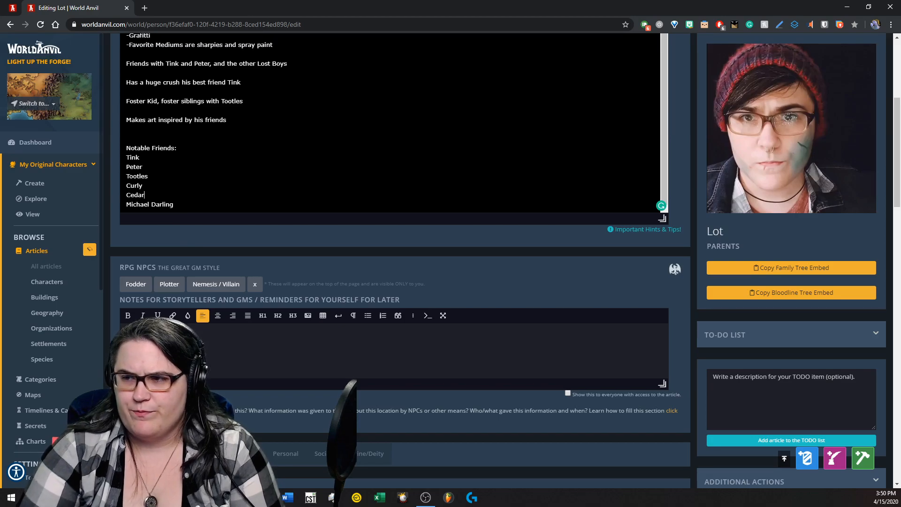
key("Return")
key("BackSpace")
scroll(668, 360, "down", 10)
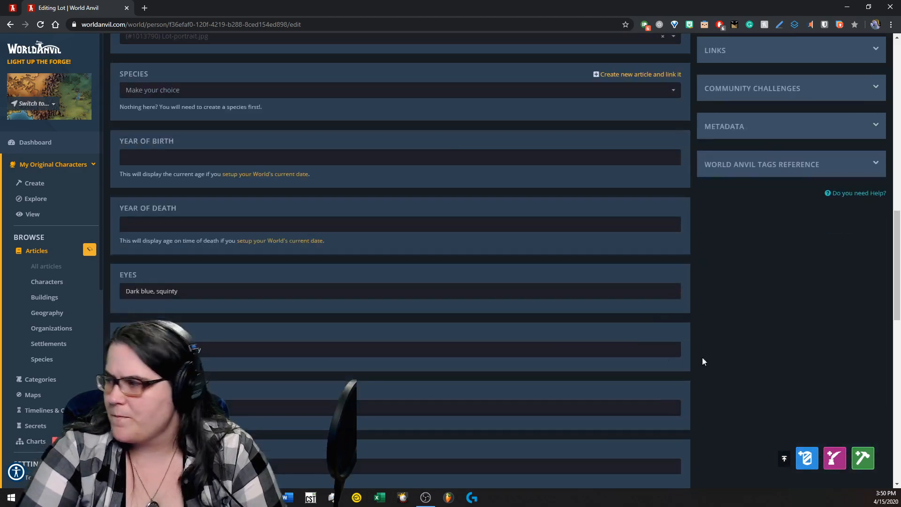
scroll(778, 135, "up", 7)
scroll(778, 134, "up", 7)
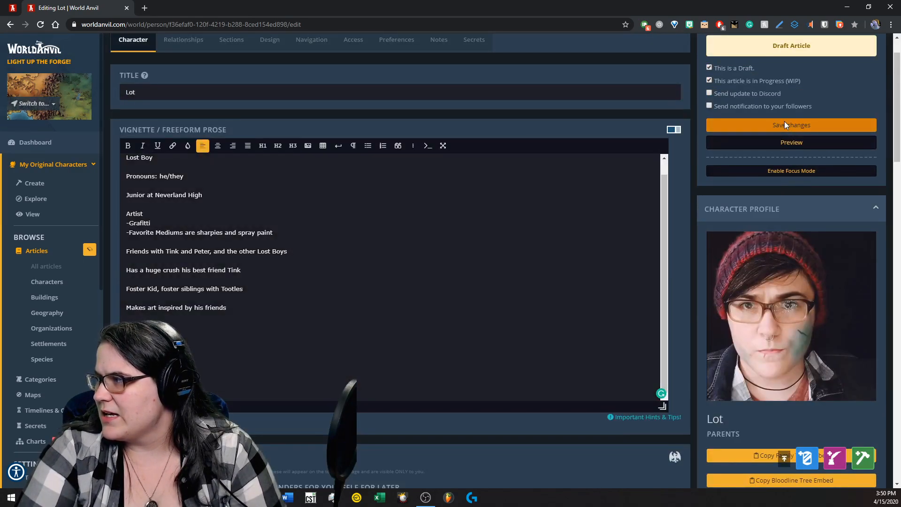
left_click(784, 126)
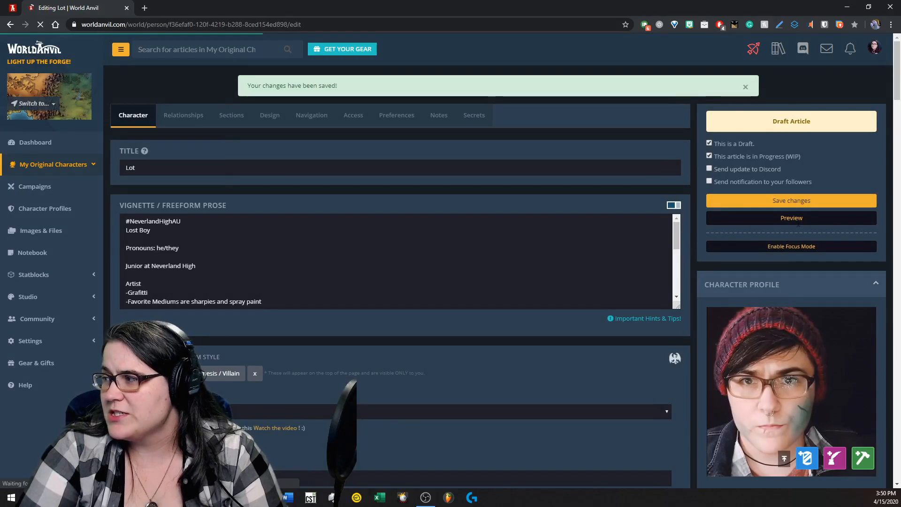
Publish the Lot article by clearing its draft status and saving, and open the published page for viewing
left_click(709, 144)
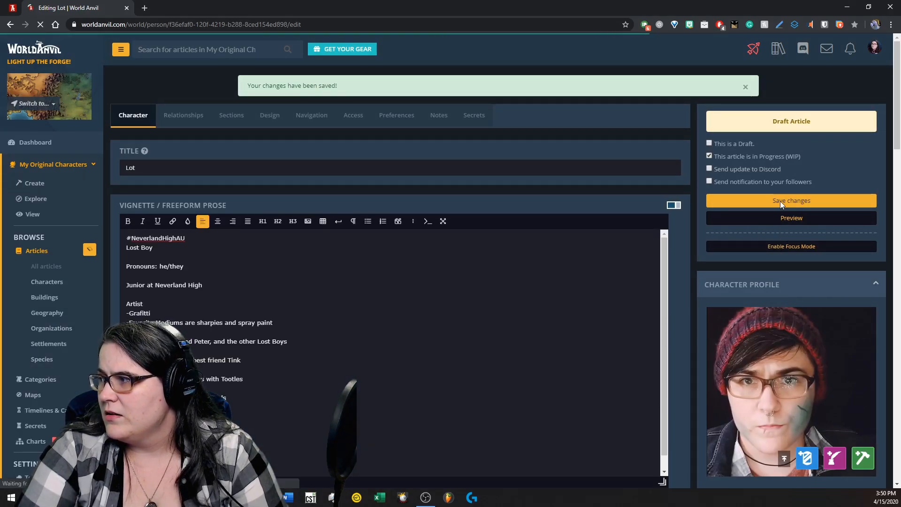
left_click(780, 205)
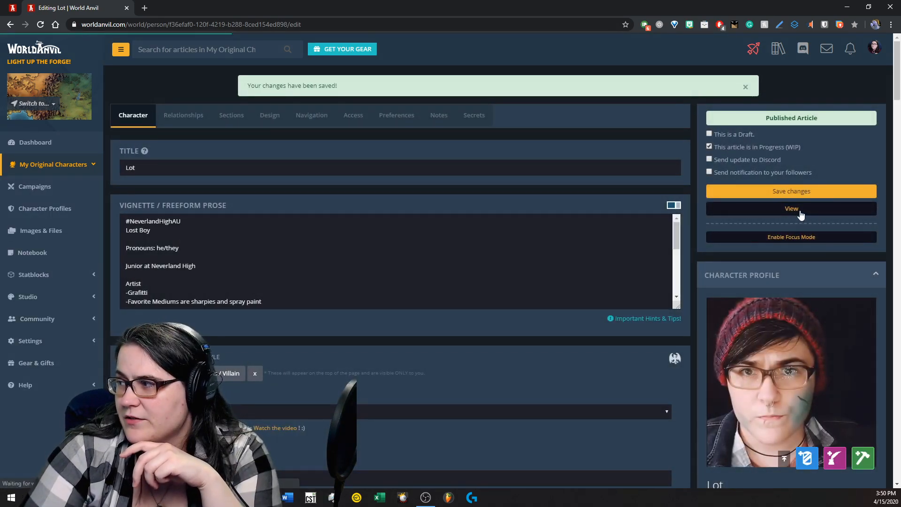
left_click(801, 213)
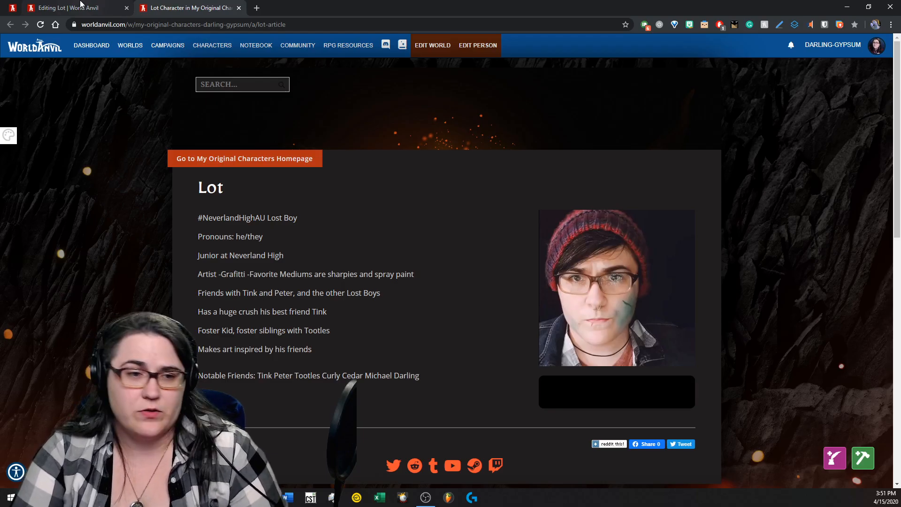
left_click(106, 49)
left_click(108, 7)
left_click(180, 4)
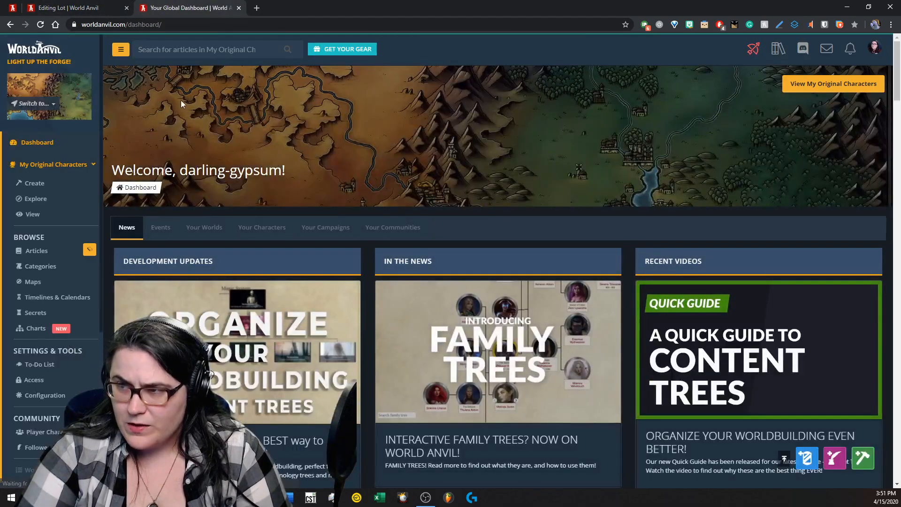
key("alt+Left")
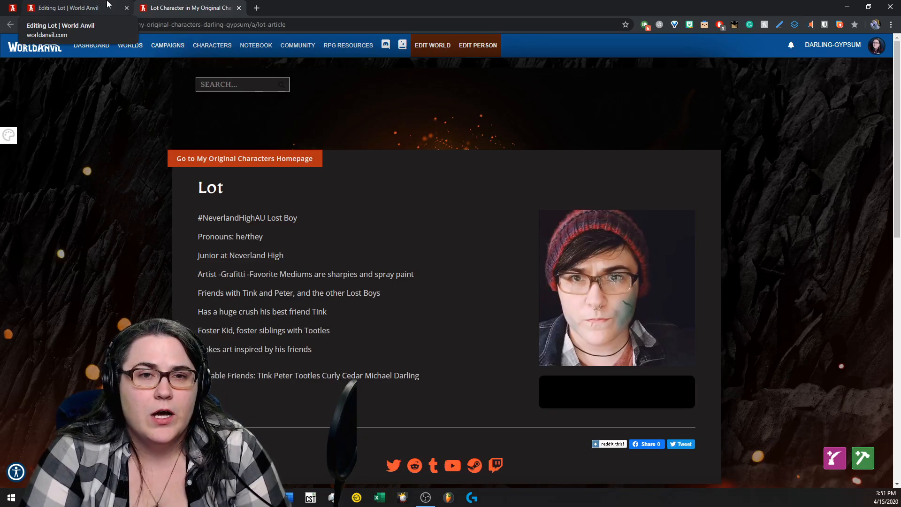
Open the My Original Characters homepage from Lot's page and look over the character portraits and subtitles
left_click(252, 168)
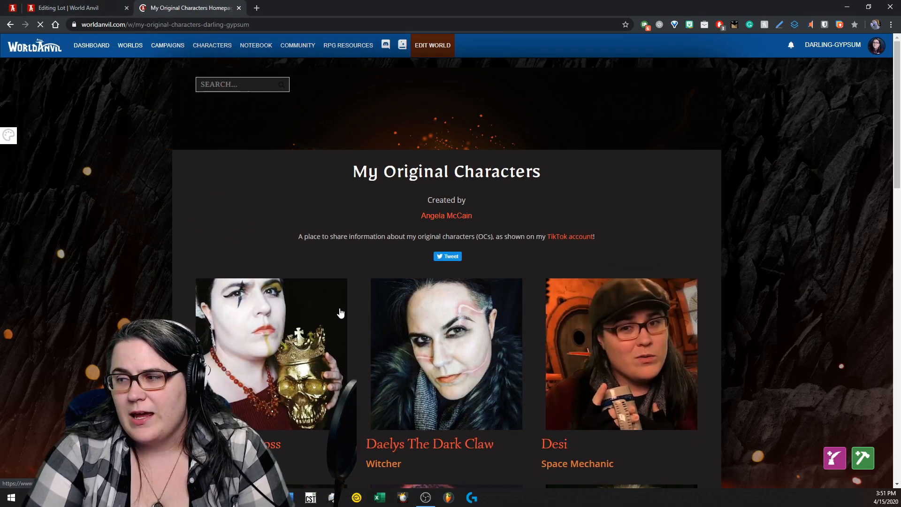
scroll(341, 313, "down", 4)
scroll(341, 313, "down", 3)
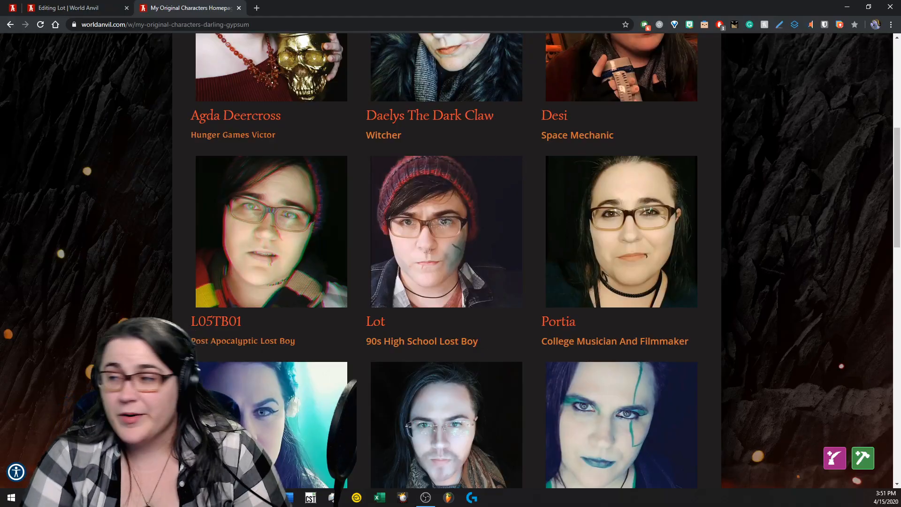
scroll(412, 294, "up", 2)
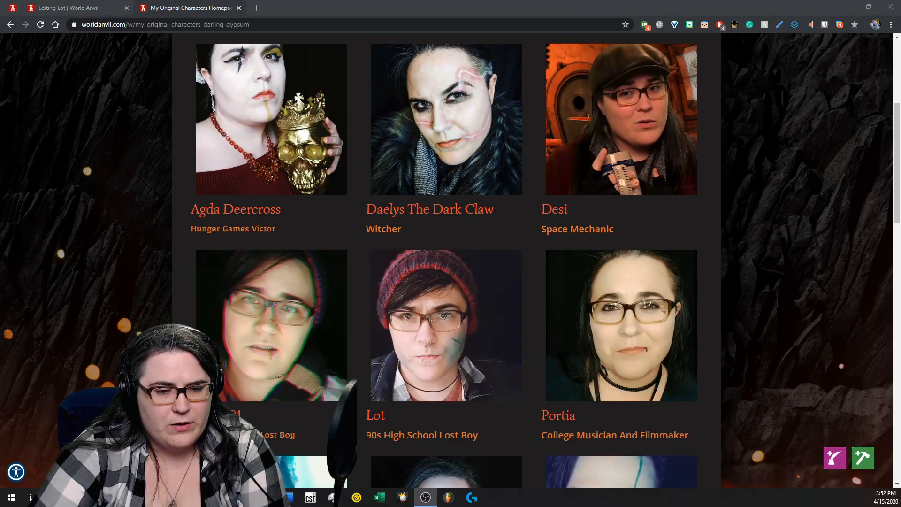
scroll(324, 196, "up", 5)
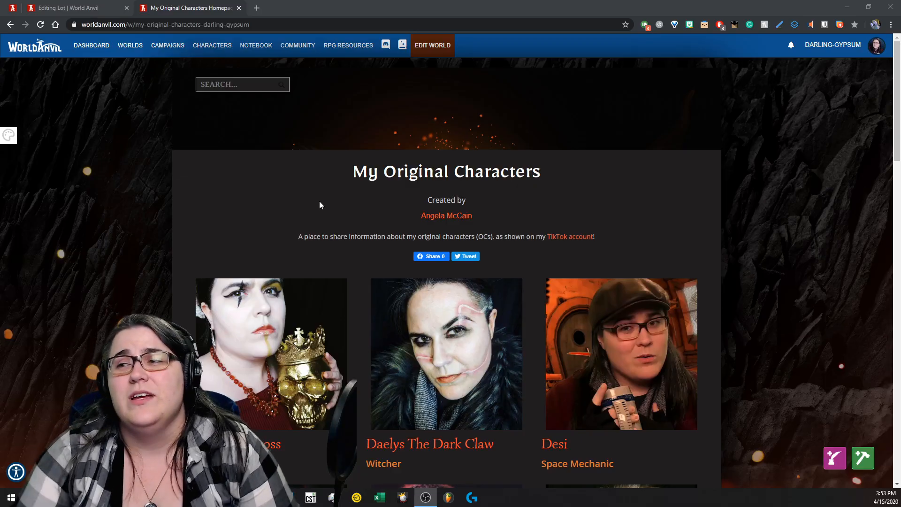
Go to the global dashboard, closing the Lot editing tab, and open the 2020 roadmap post from its news in a new tab
left_click(103, 52)
left_click(126, 8)
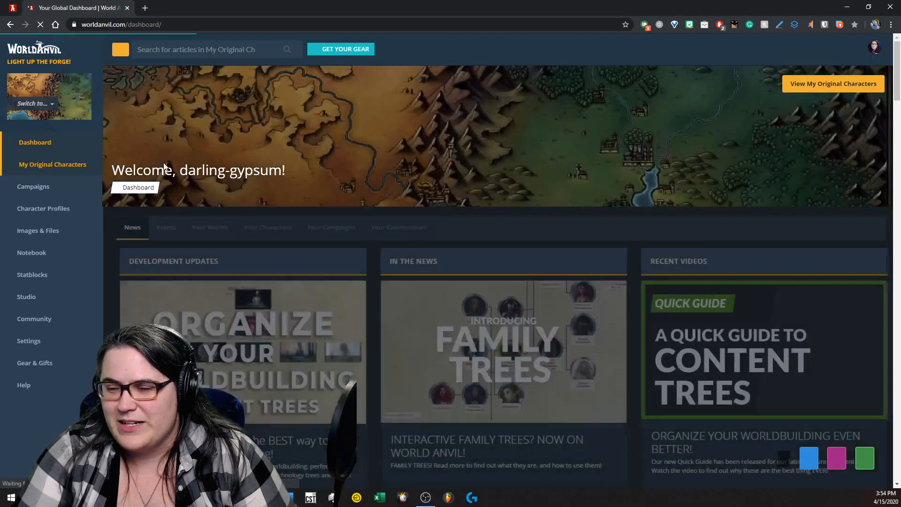
scroll(365, 165, "down", 4)
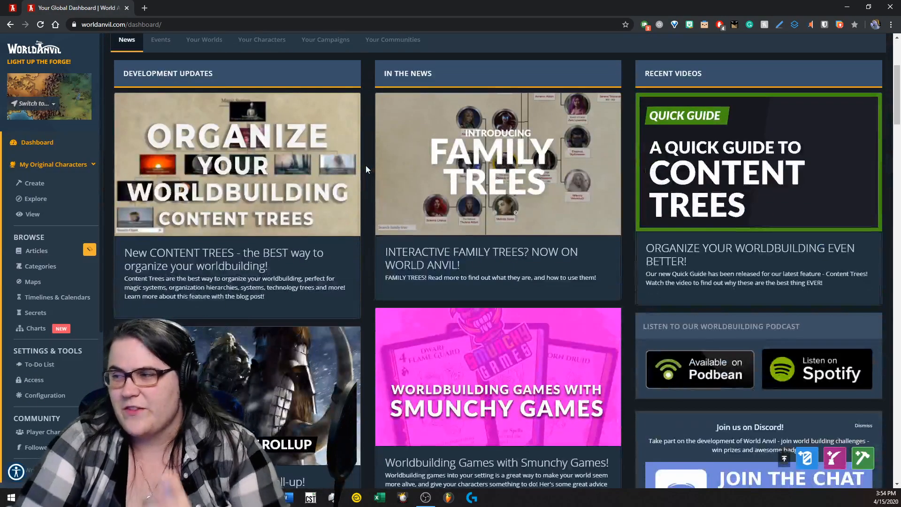
scroll(330, 260, "up", 2)
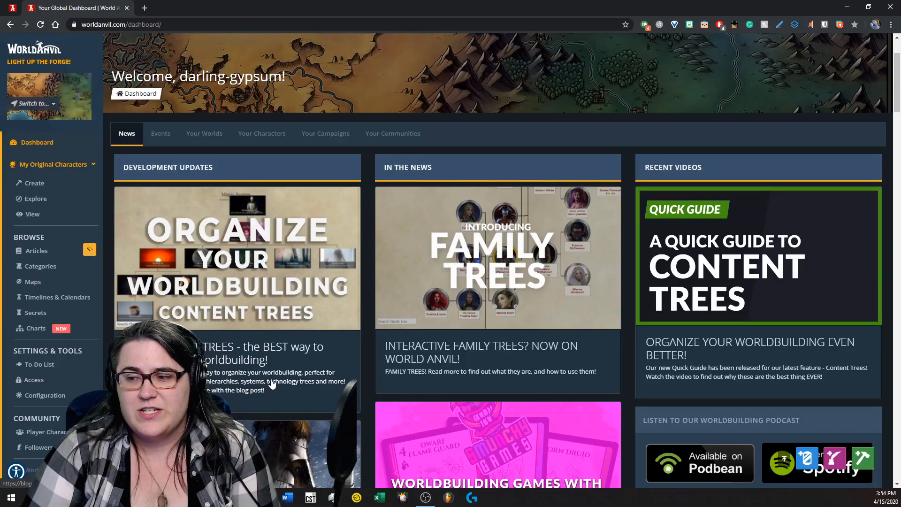
scroll(265, 385, "down", 3)
scroll(291, 361, "down", 5)
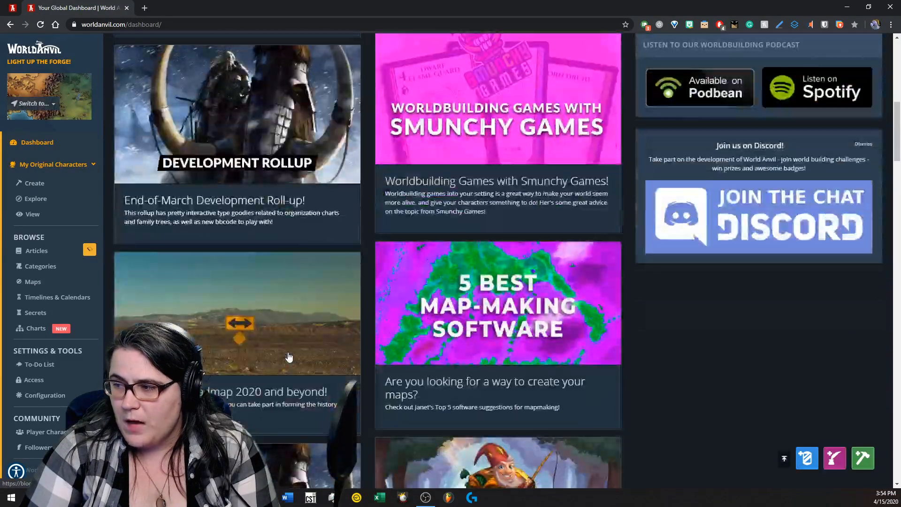
scroll(272, 425, "up", 10)
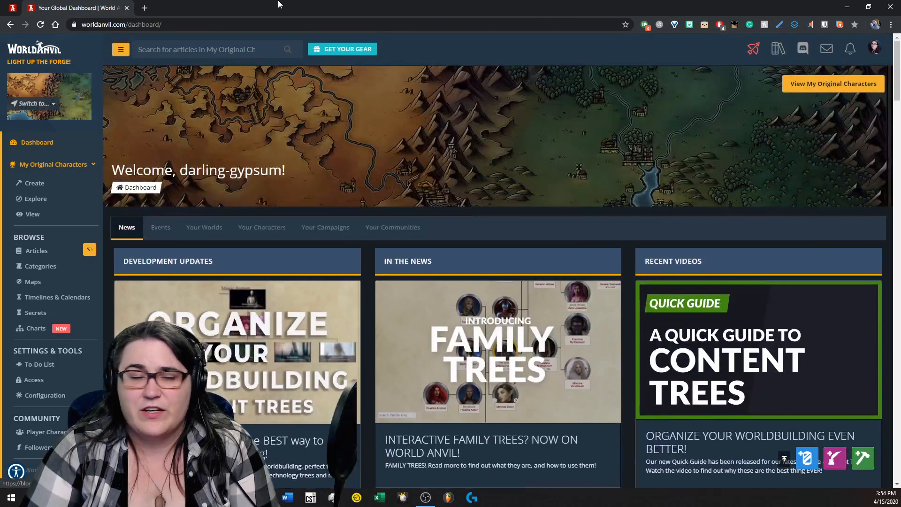
scroll(214, 160, "down", 12)
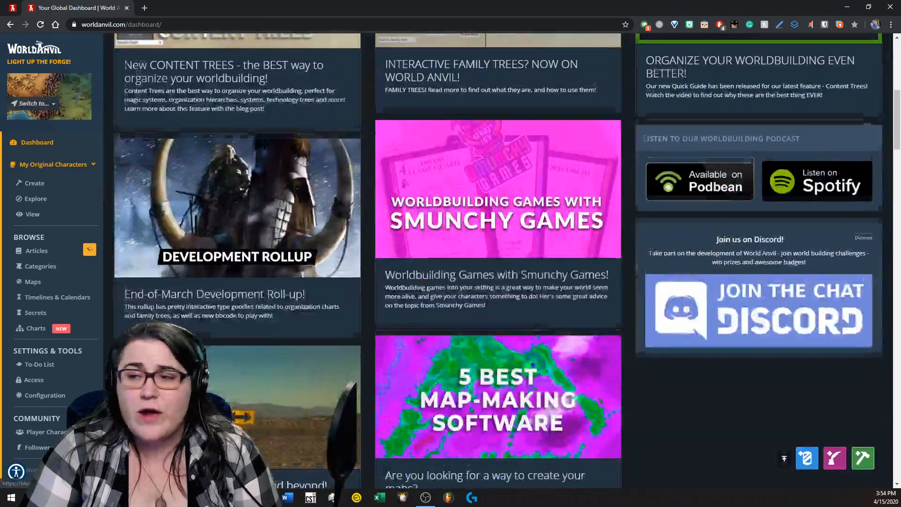
middle_click(214, 161)
Look through the older development updates and news posts on the dashboard
scroll(265, 284, "down", 4)
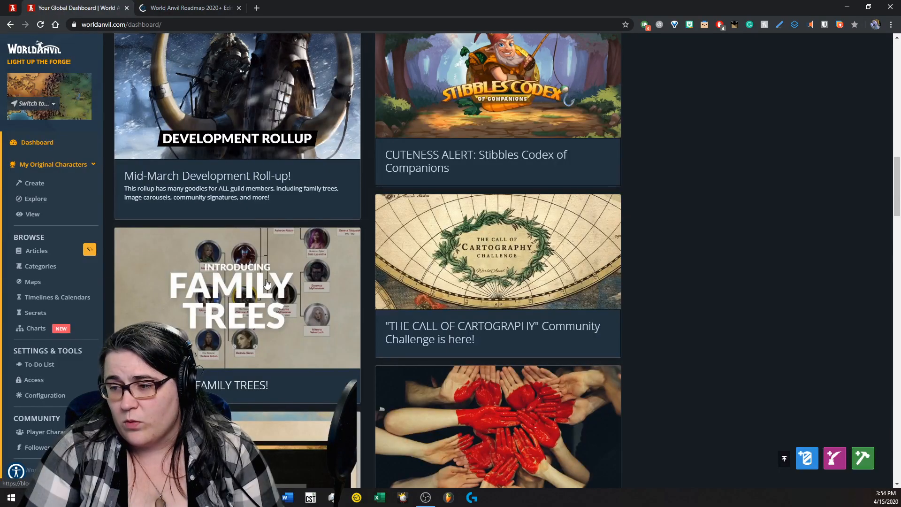
scroll(266, 284, "down", 6)
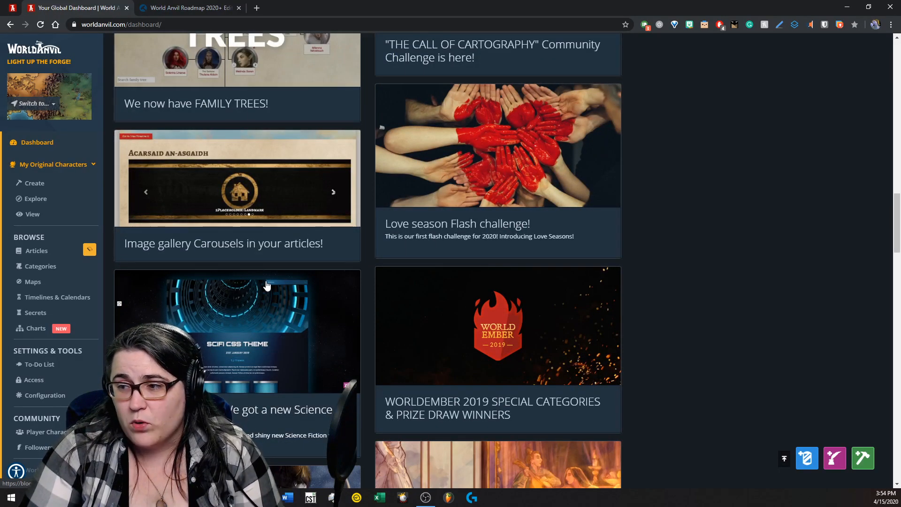
scroll(266, 284, "up", 10)
scroll(266, 284, "up", 1)
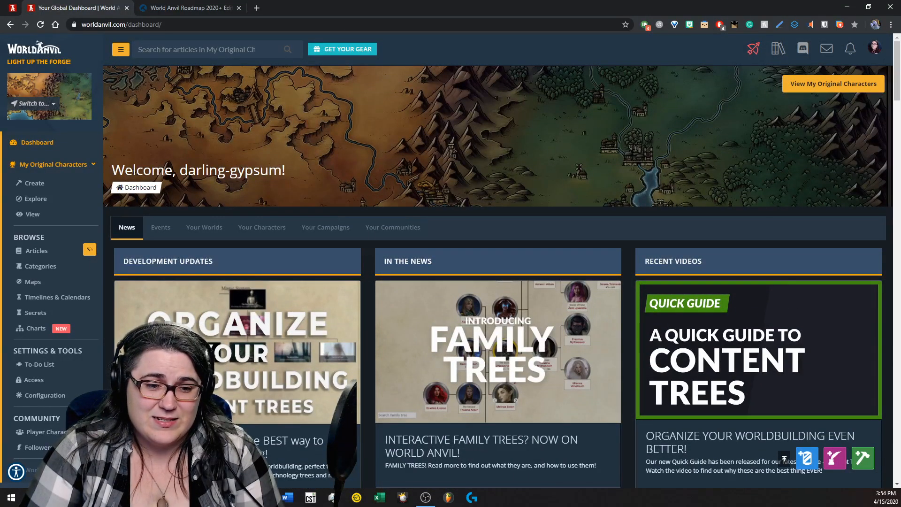
key("alt+Tab")
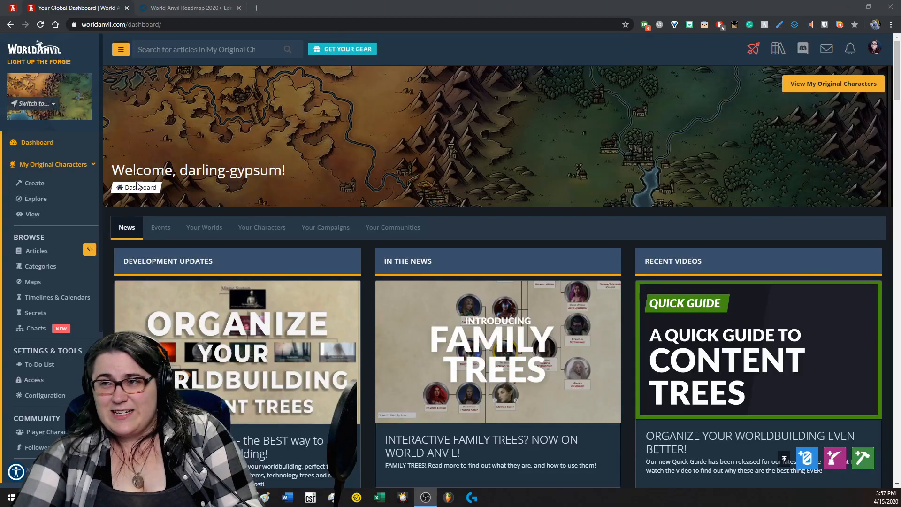
Switch to the Agda Deercross editor and view the world's public homepage from there to examine the character cards
left_click(13, 8)
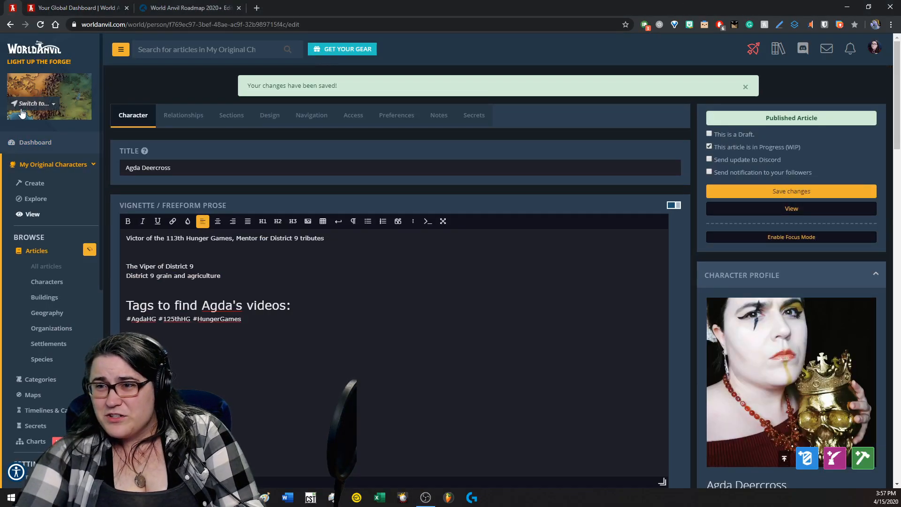
left_click(37, 214)
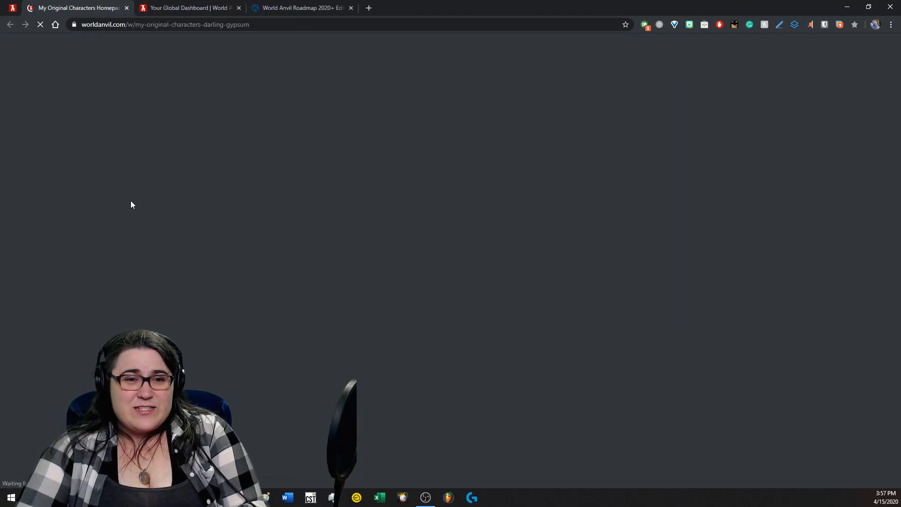
scroll(117, 232, "down", 4)
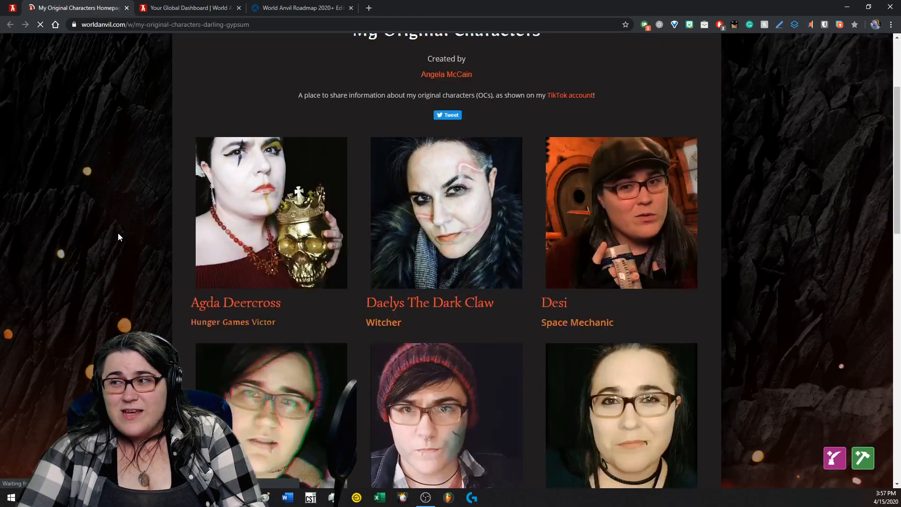
scroll(117, 233, "up", 1)
scroll(115, 235, "down", 1)
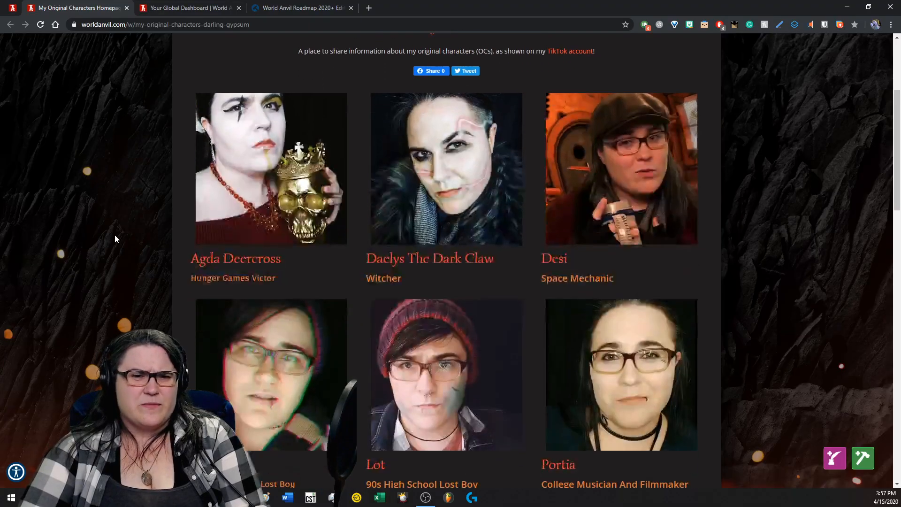